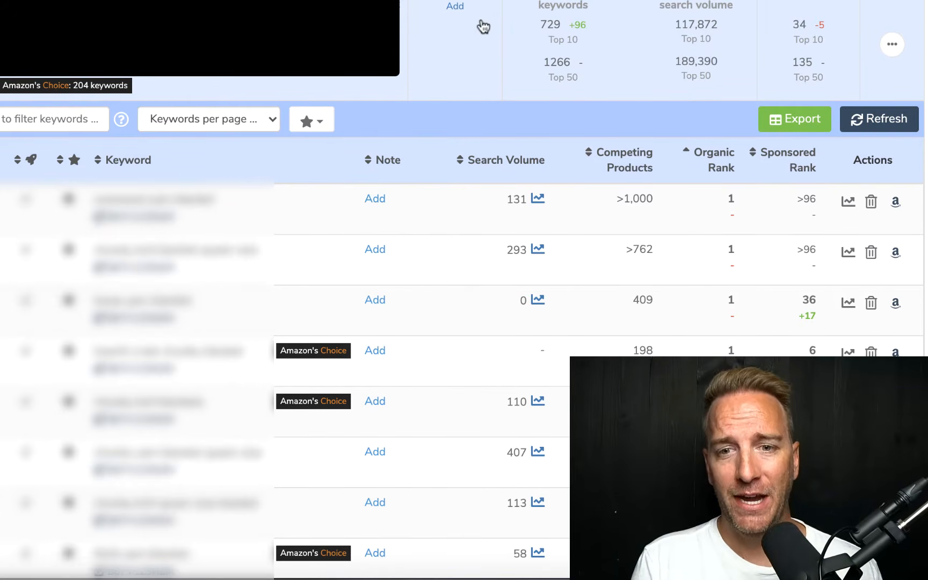
Step: Review the tracked keywords table, checking search volume, competing products, organic rank and sponsored rank for each keyword
mouse_move(521, 28)
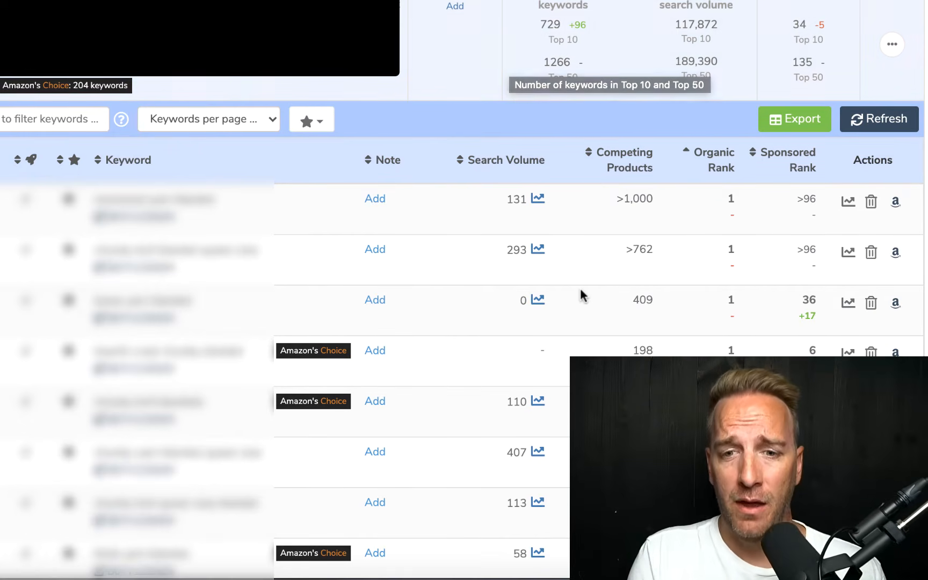
scroll(580, 294, down, 2)
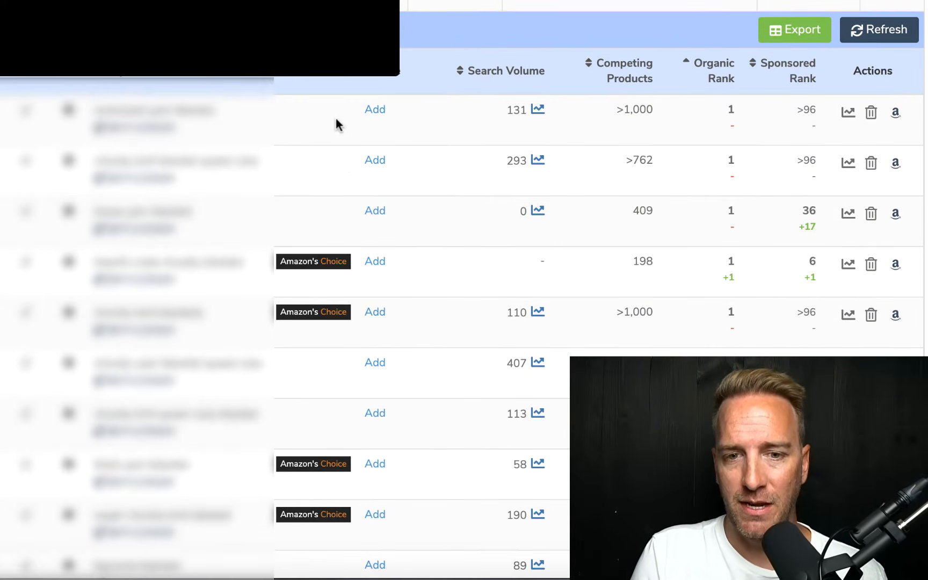
scroll(546, 219, down, 15)
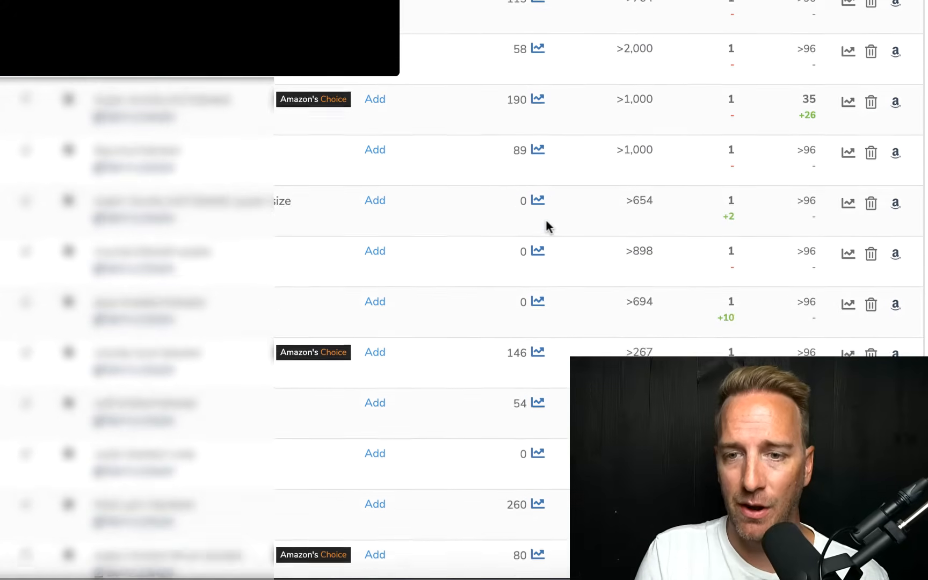
scroll(546, 217, down, 18)
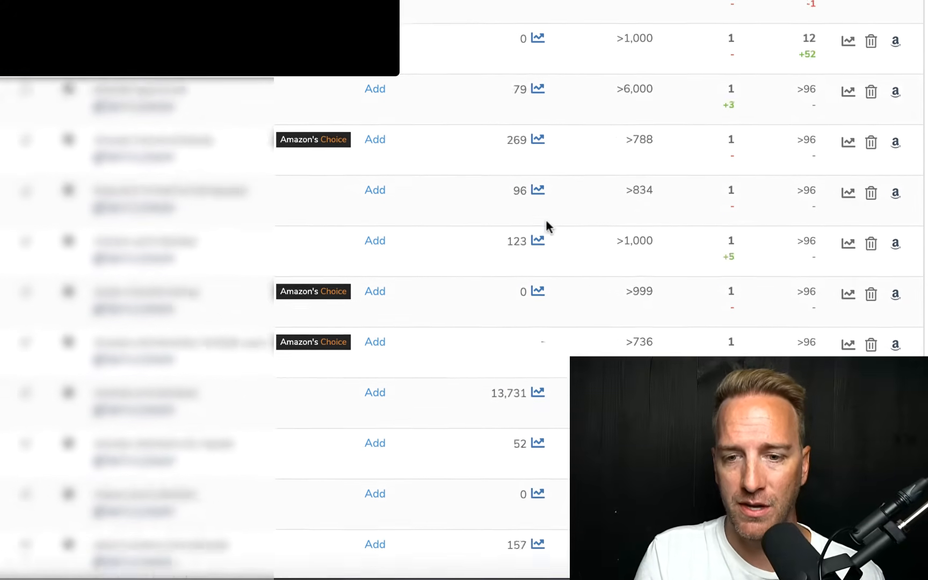
scroll(547, 221, up, 1)
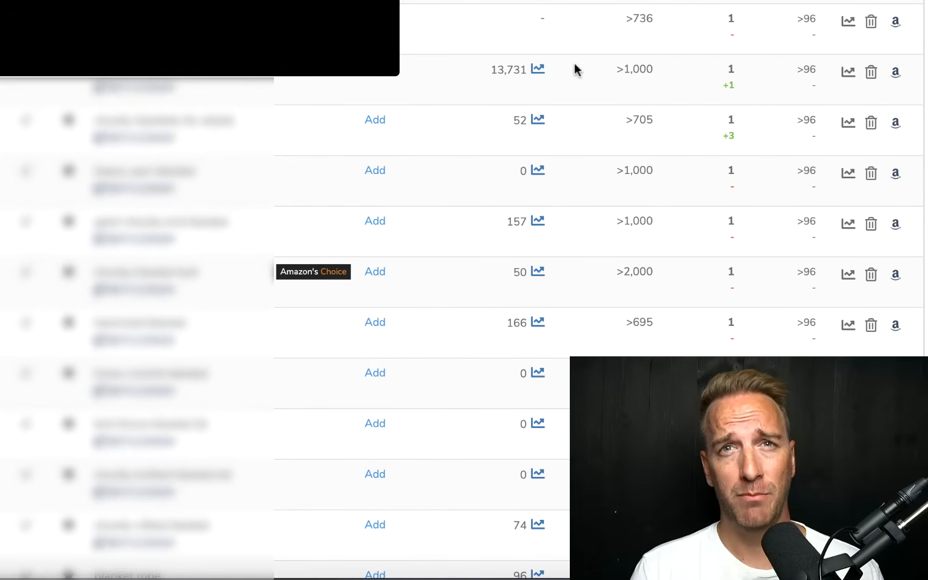
scroll(575, 62, down, 15)
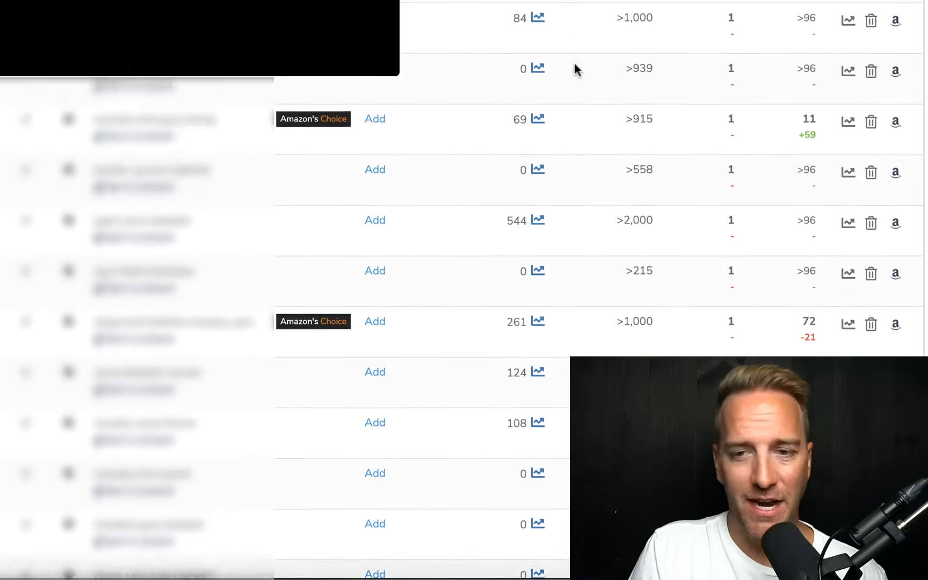
scroll(671, 161, down, 10)
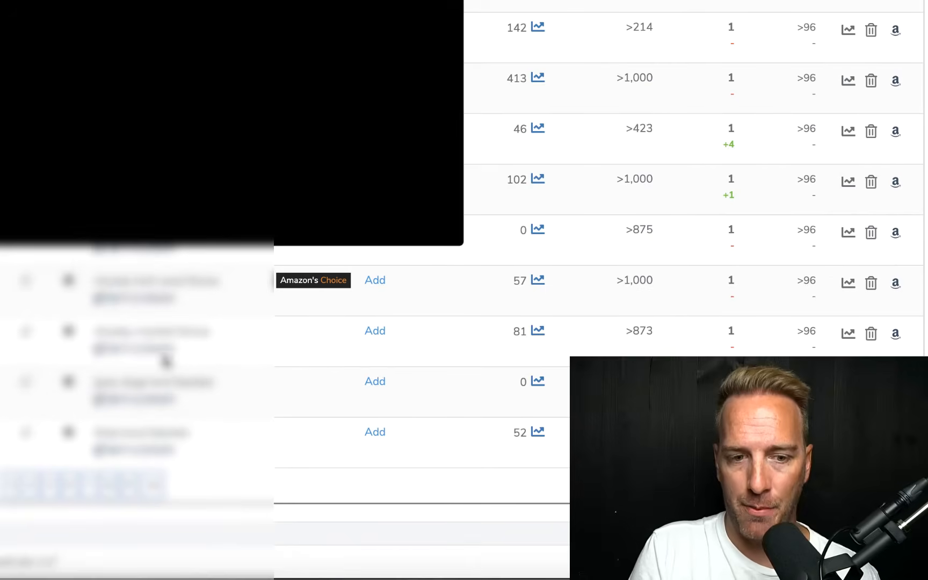
Step: Go to another page of the tracked keywords and examine their search volumes and organic ranks
click(155, 485)
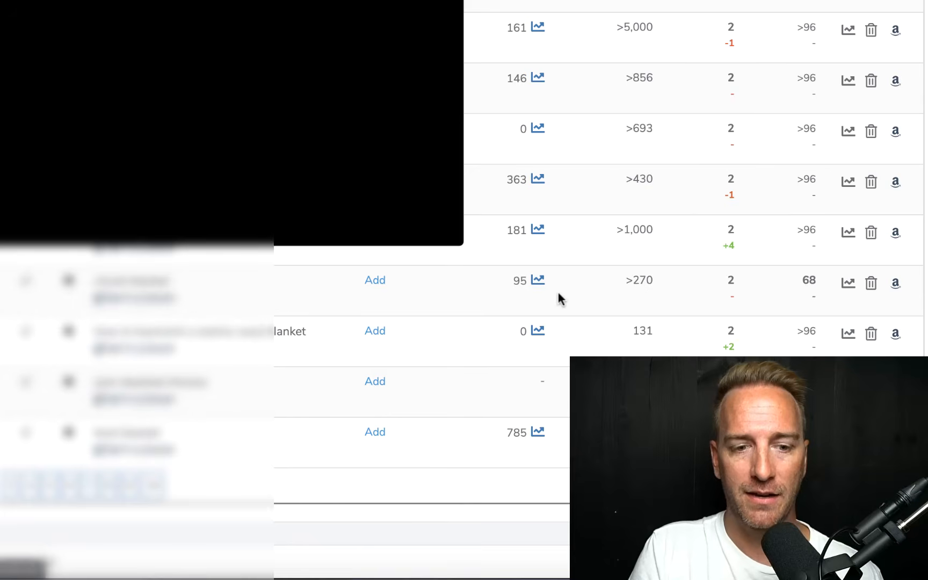
scroll(557, 293, up, 15)
scroll(557, 293, up, 5)
scroll(557, 293, down, 10)
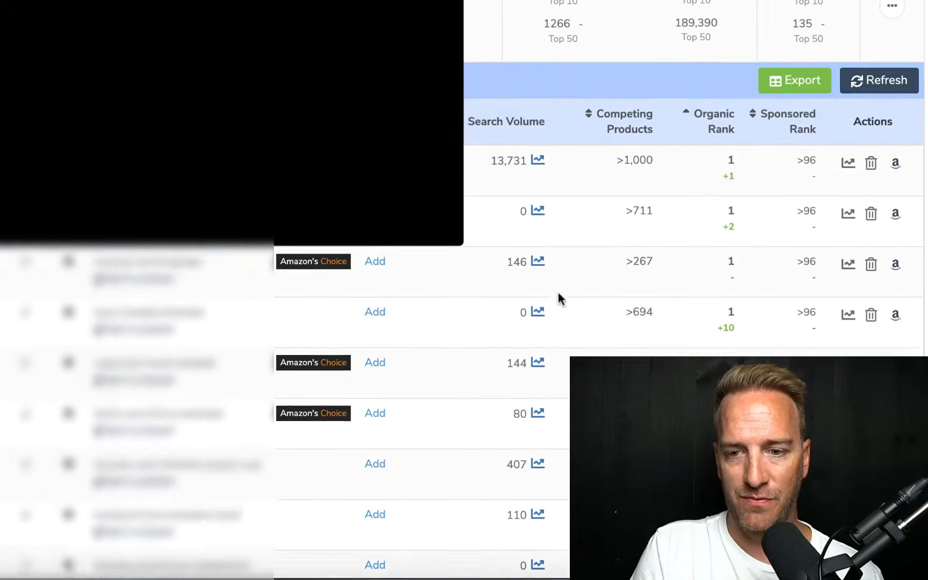
scroll(558, 298, down, 10)
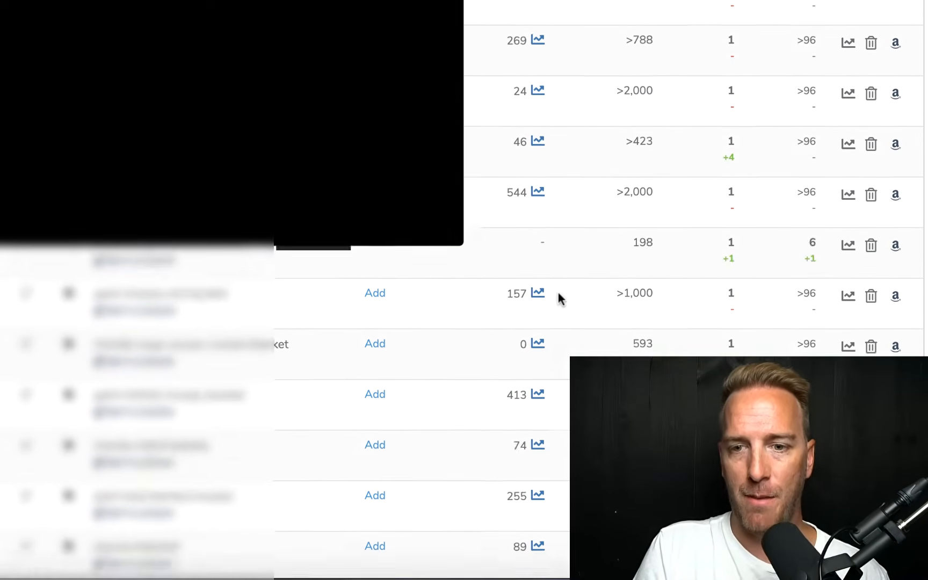
scroll(401, 290, down, 10)
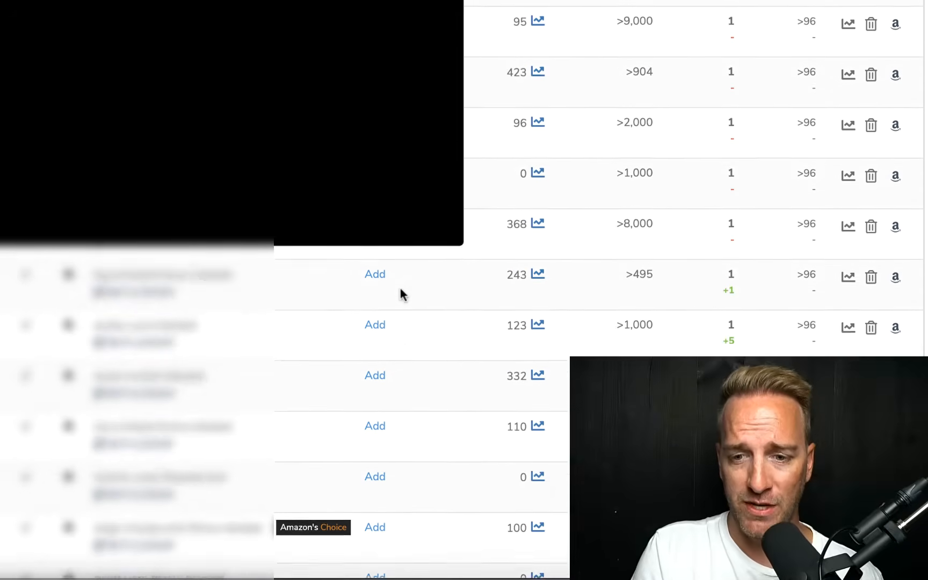
scroll(400, 290, down, 10)
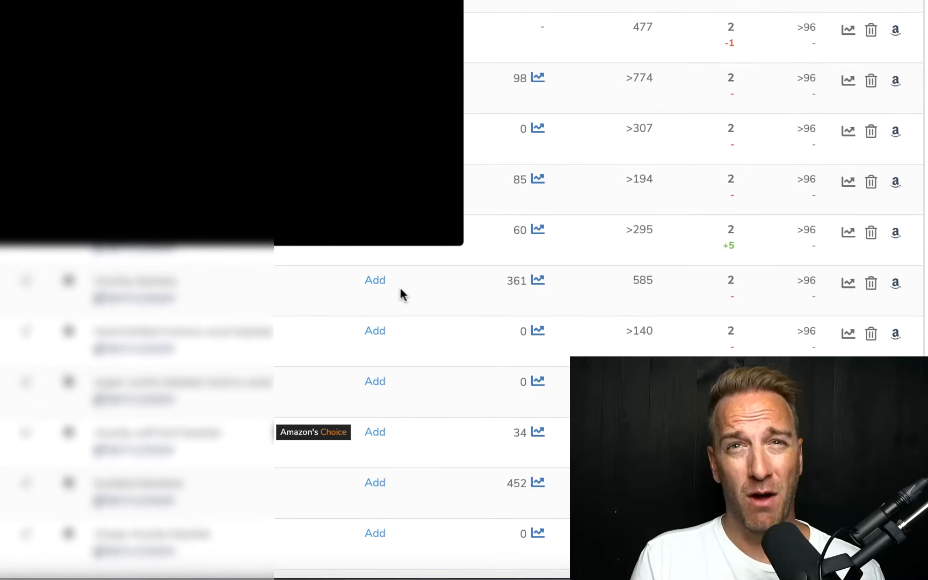
scroll(400, 295, down, 9)
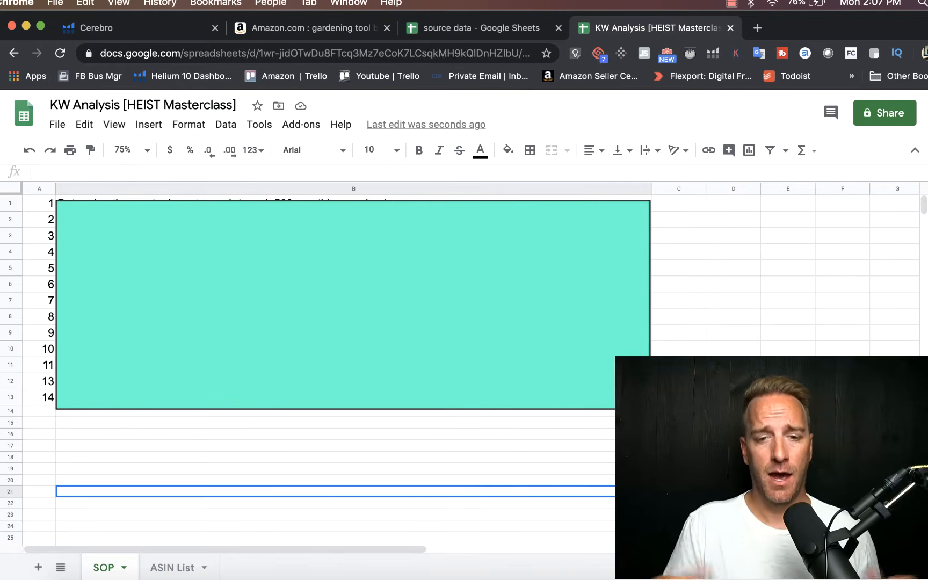
Step: Shrink the green cover shape on the SOP sheet from its upper edge to uncover the first two instruction rows
click(416, 311)
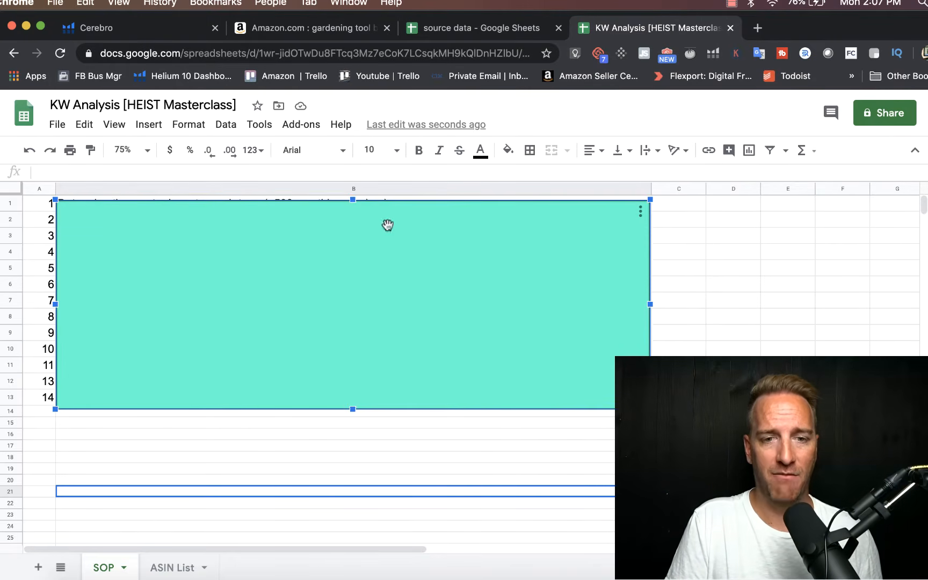
drag(352, 200, 352, 228)
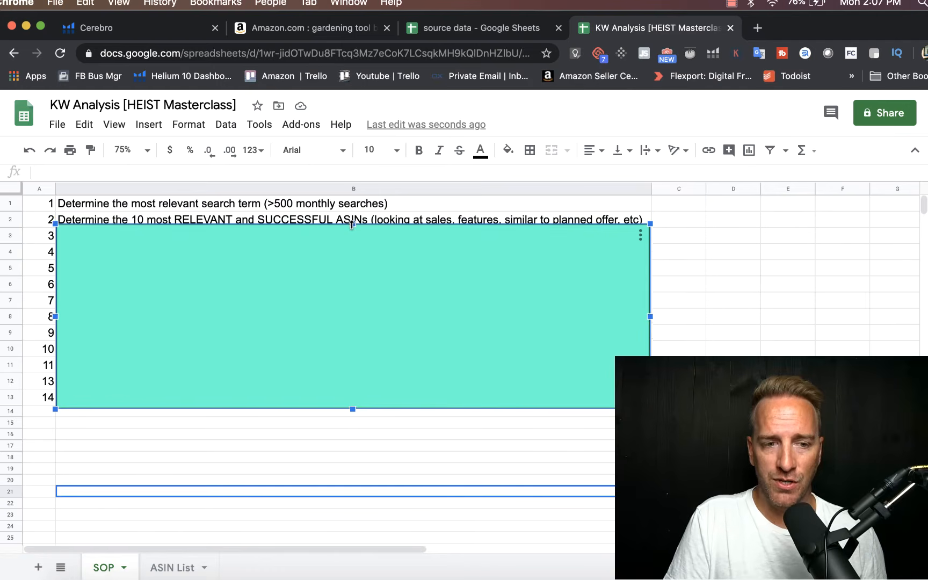
click(389, 445)
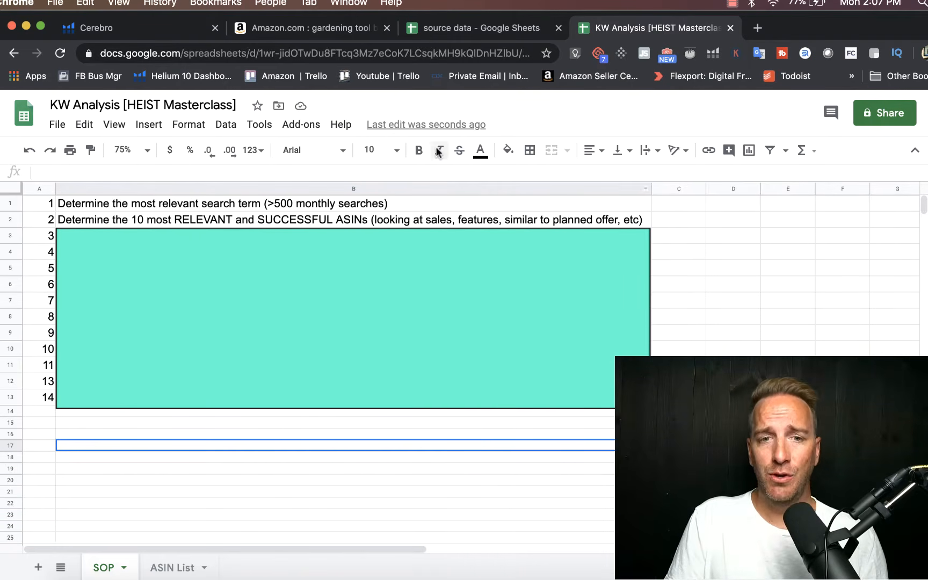
Step: Switch to the Amazon results for "gardening tool bag", dismiss the Xray overlay and examine the listed products for relevant competitors
click(341, 29)
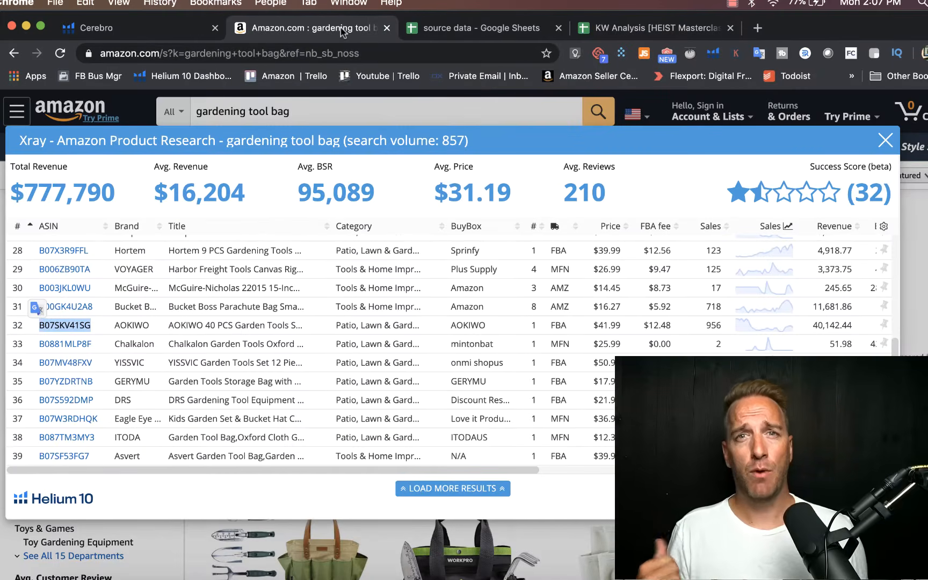
click(885, 141)
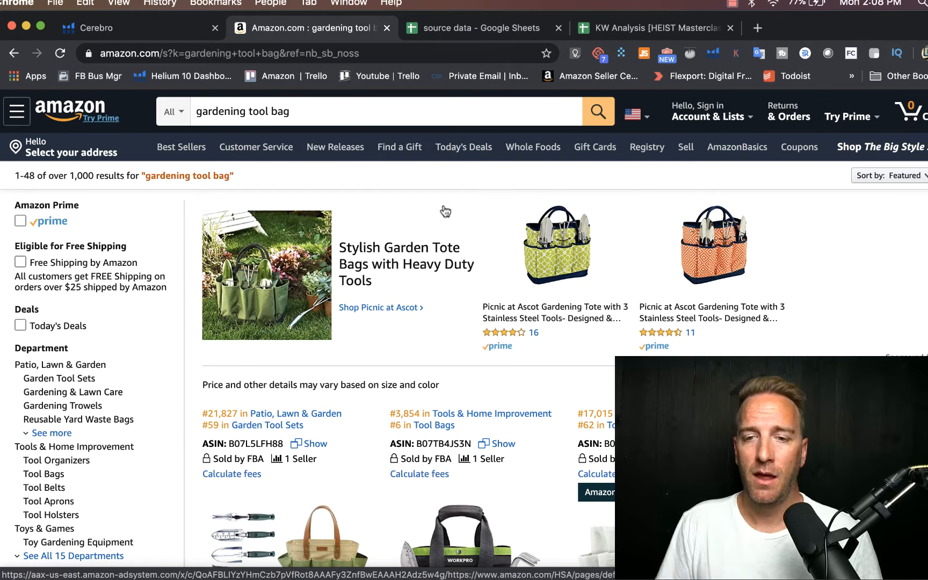
scroll(446, 250, down, 5)
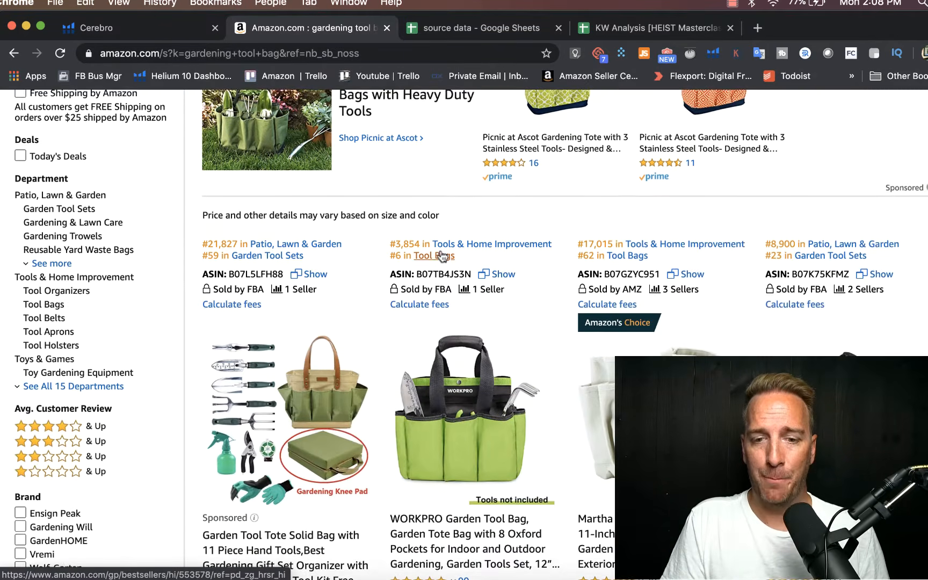
scroll(443, 256, down, 5)
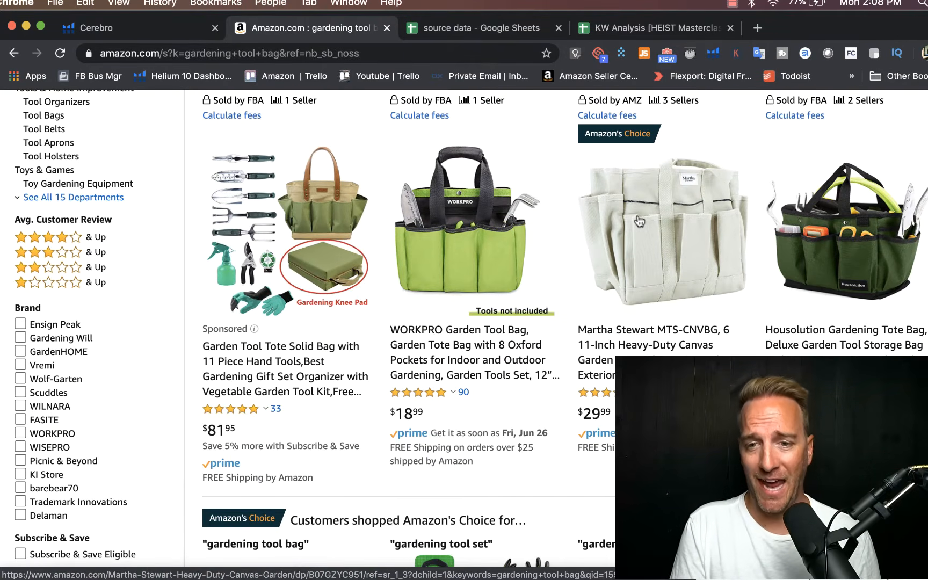
scroll(640, 220, down, 2)
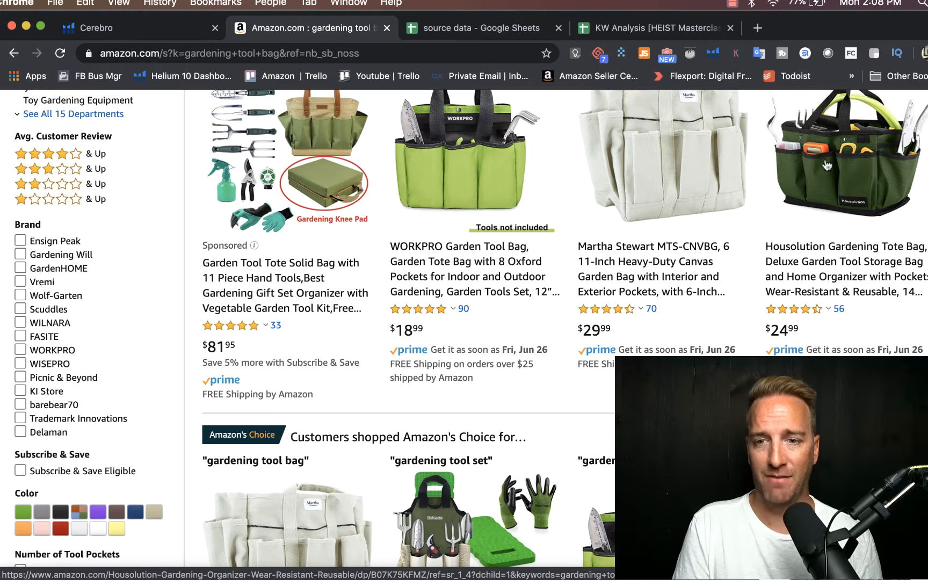
scroll(827, 165, down, 10)
scroll(827, 166, up, 2)
scroll(828, 165, down, 5)
scroll(828, 165, down, 14)
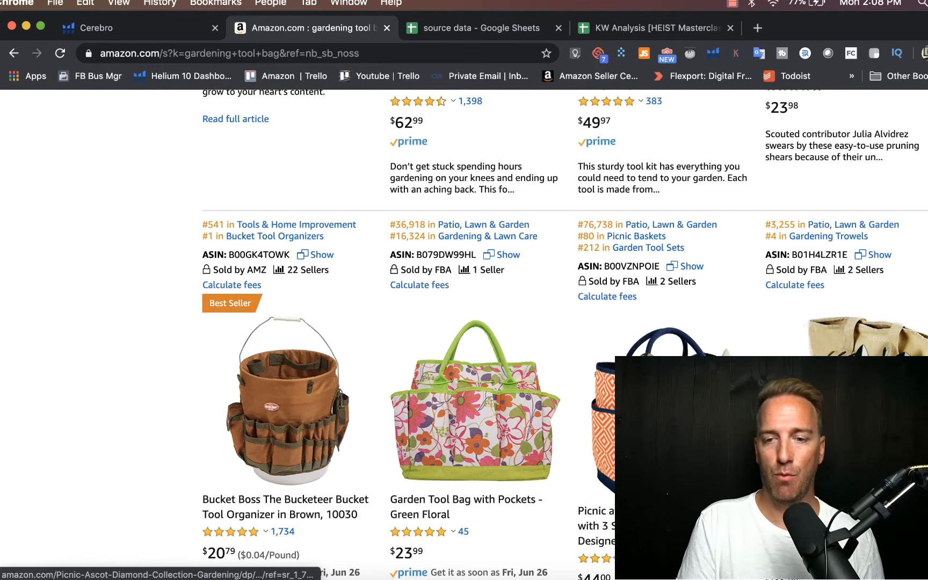
scroll(661, 322, down, 5)
scroll(644, 349, up, 15)
scroll(643, 349, up, 12)
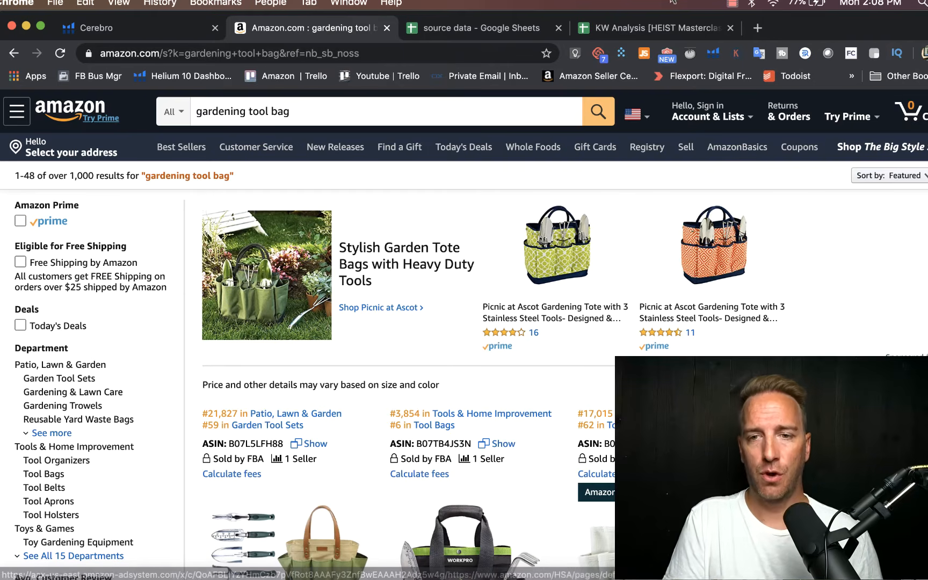
Step: Run the Helium 10 Xray product research on the "gardening tool bag" results and show its first-ranked products
click(716, 56)
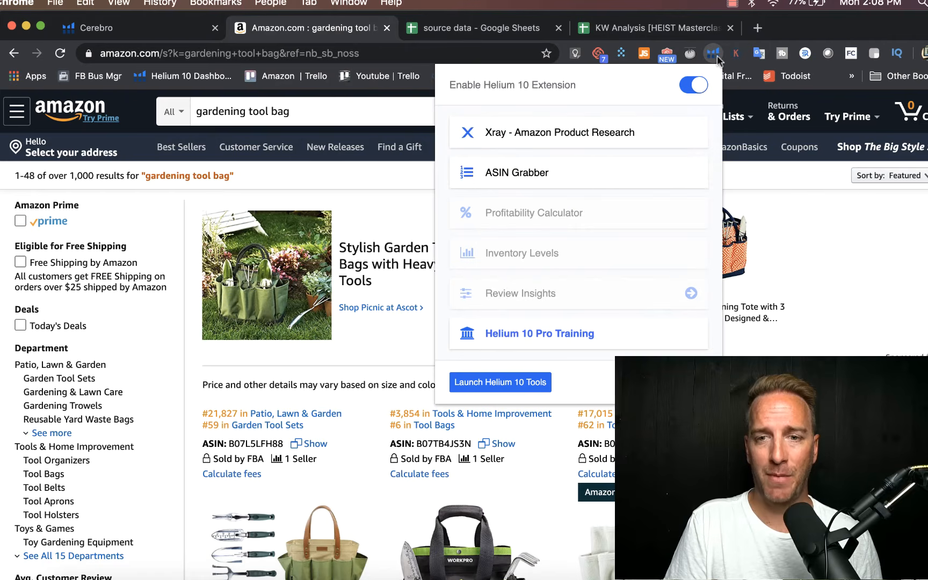
click(582, 133)
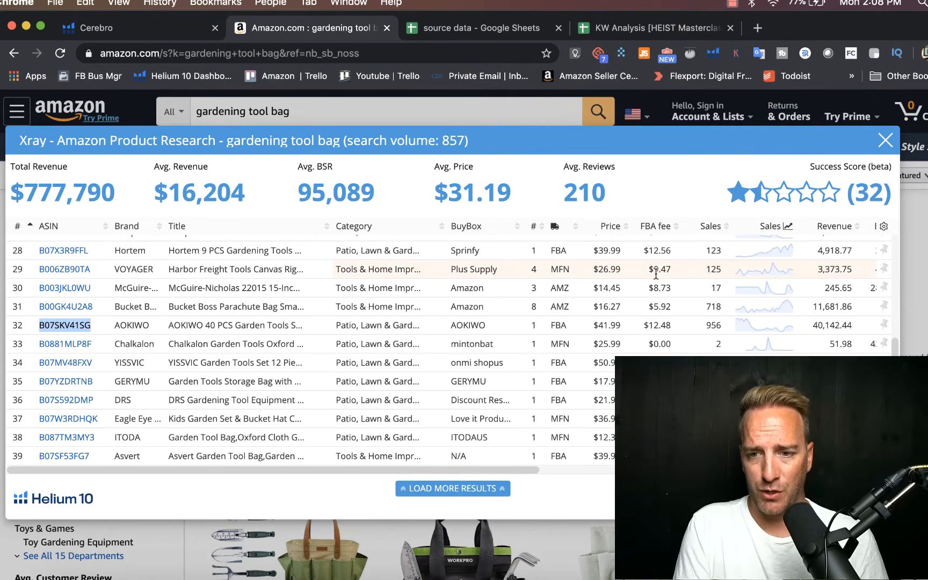
scroll(304, 280, up, 10)
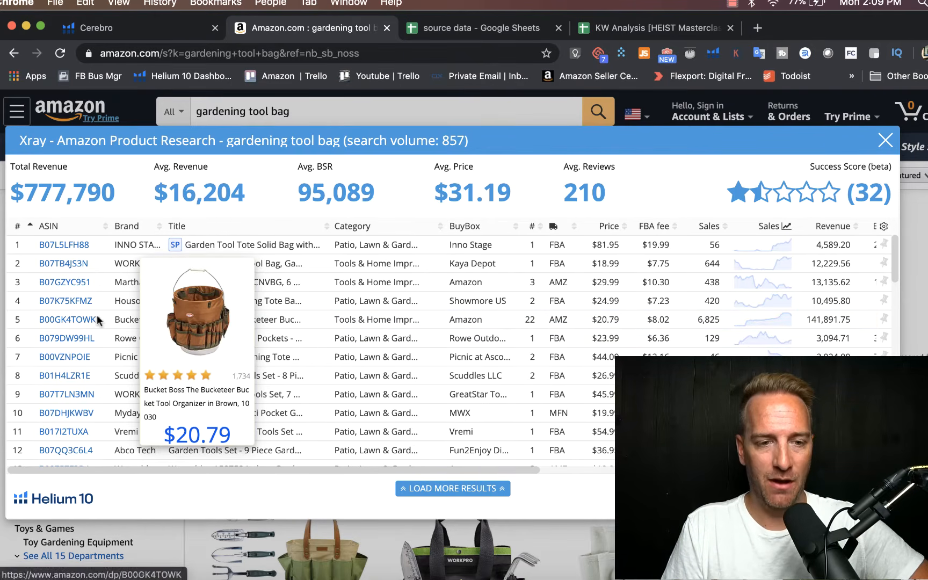
Step: Copy the Bucket Boss ASIN B00GK4TOWK from Xray into cell A1 of the ASIN List sheet in the KW Analysis spreadsheet
drag(103, 318, 37, 317)
key(cmd+c)
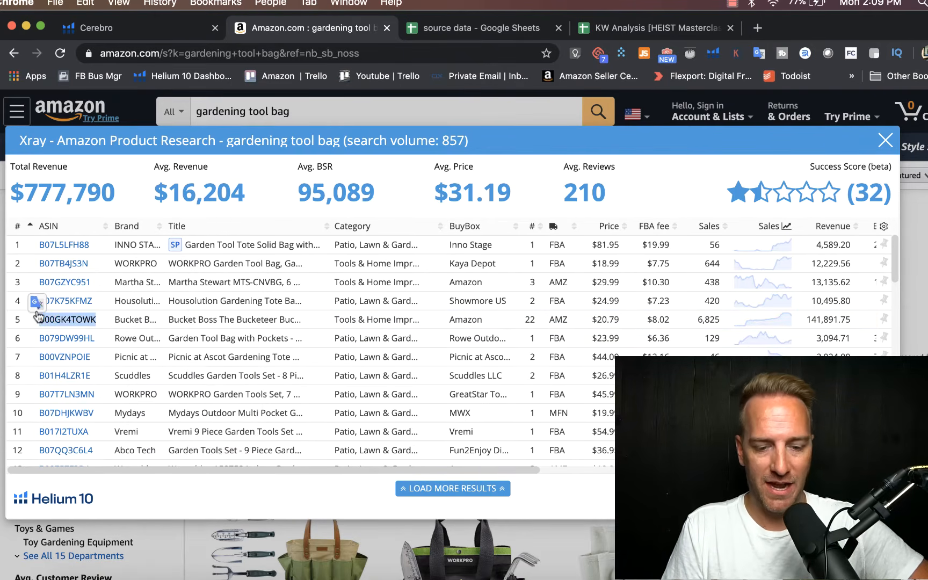
mouse_move(80, 322)
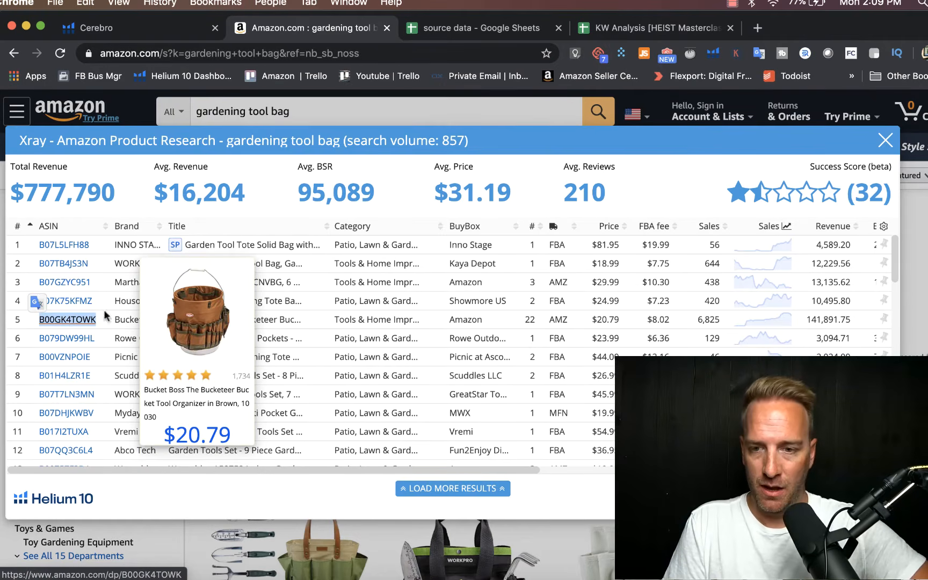
click(617, 27)
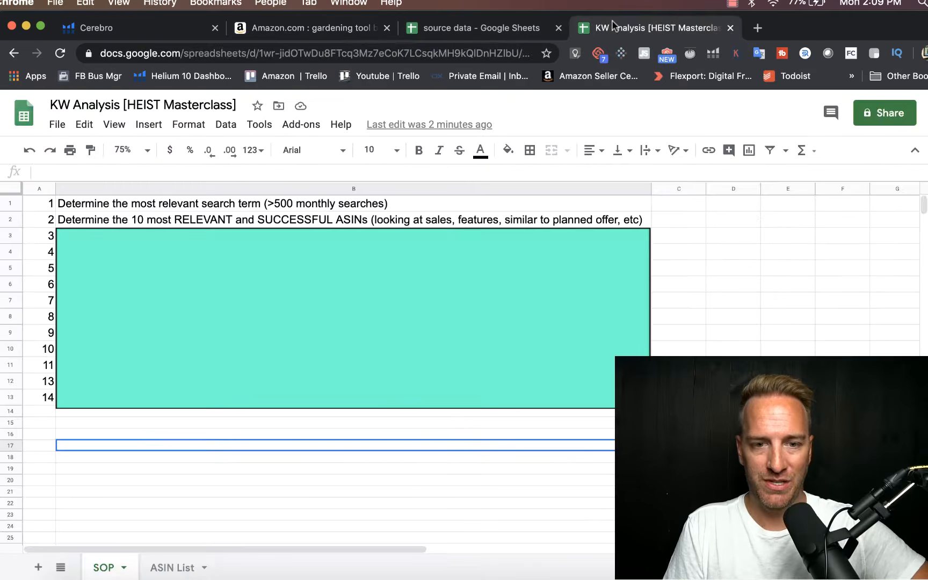
click(165, 568)
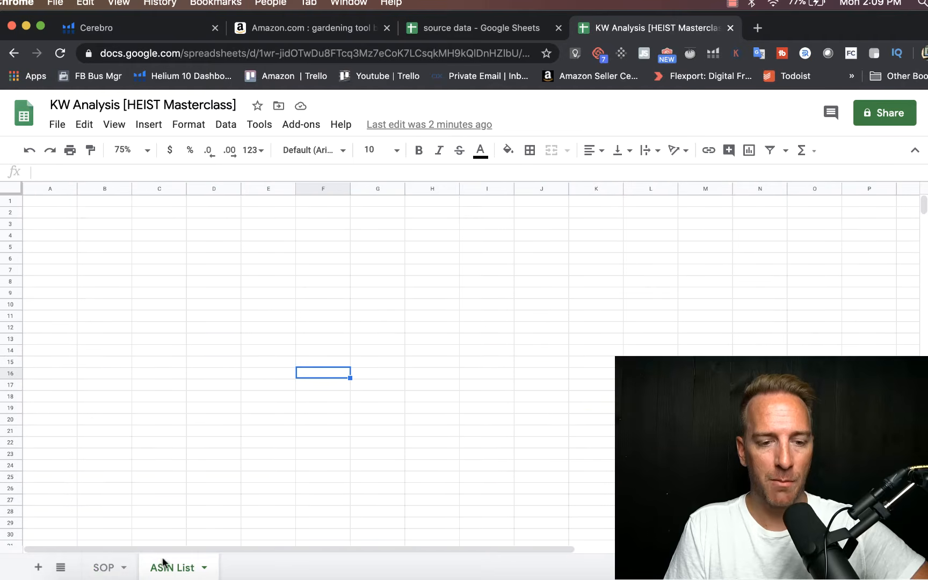
click(48, 201)
key(cmd+v)
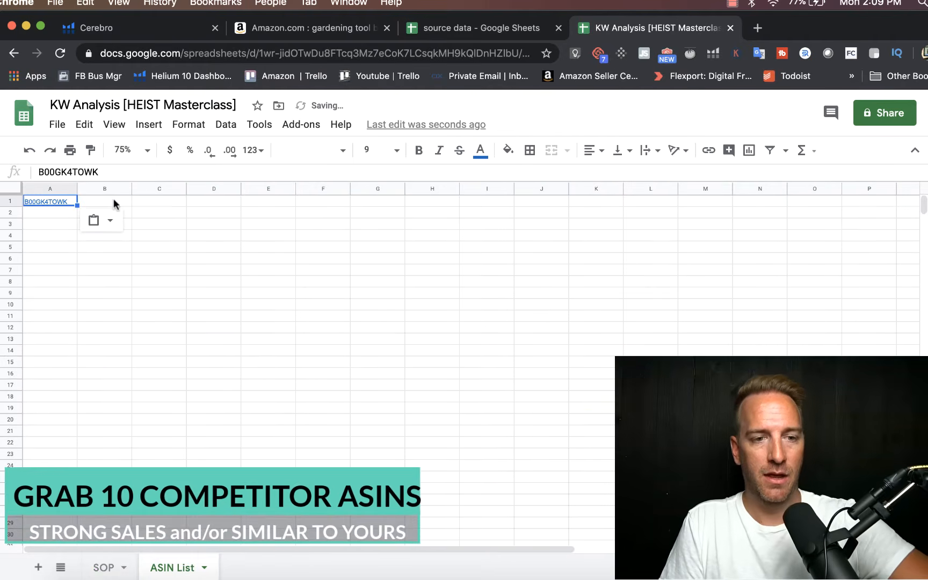
Step: Enter the note "top seller $" in cell B1 beside the first ASIN
click(113, 202)
text(top seller $)
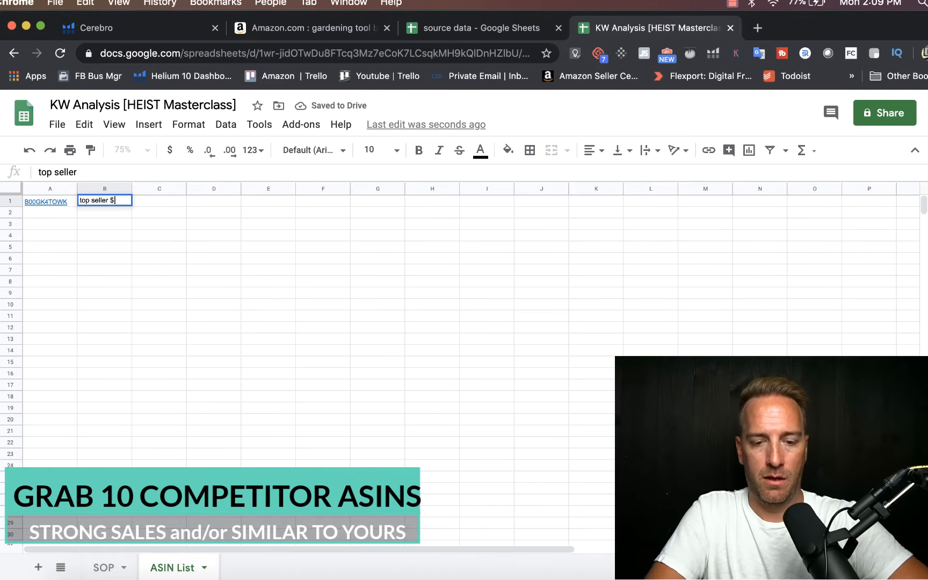
key(Return)
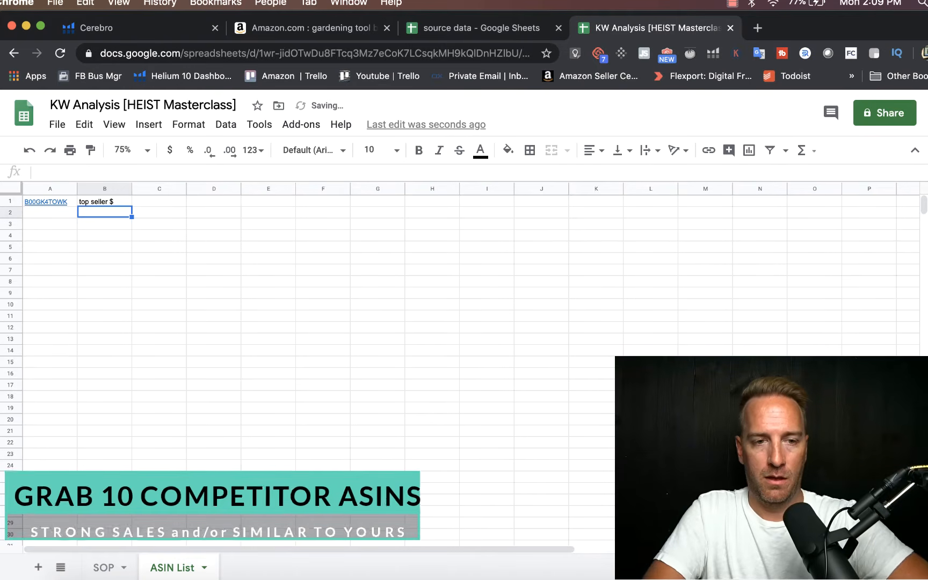
Step: Copy the Martha Stewart garden bag's ASIN B07GZYC951 from the Xray results into cell A2 of the ASIN List sheet
click(312, 27)
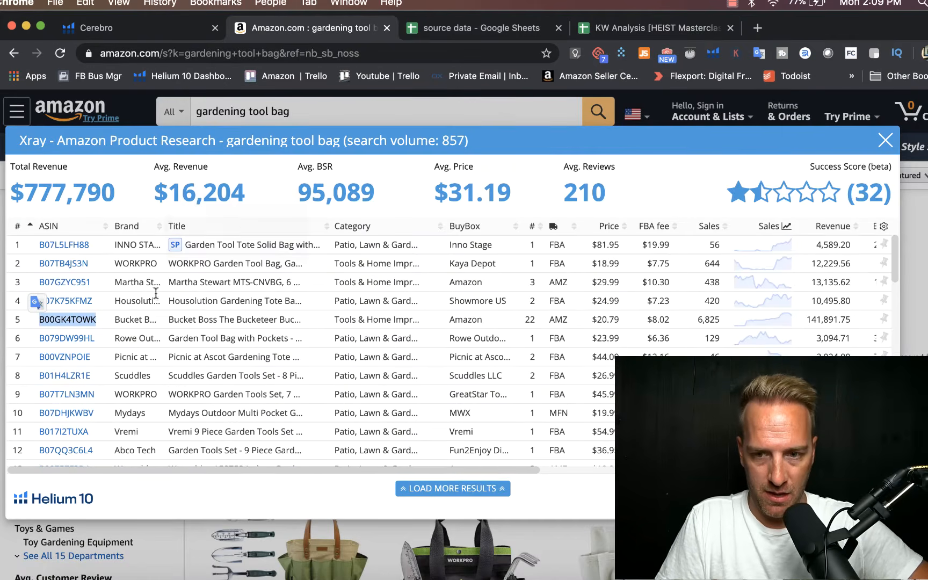
mouse_move(79, 291)
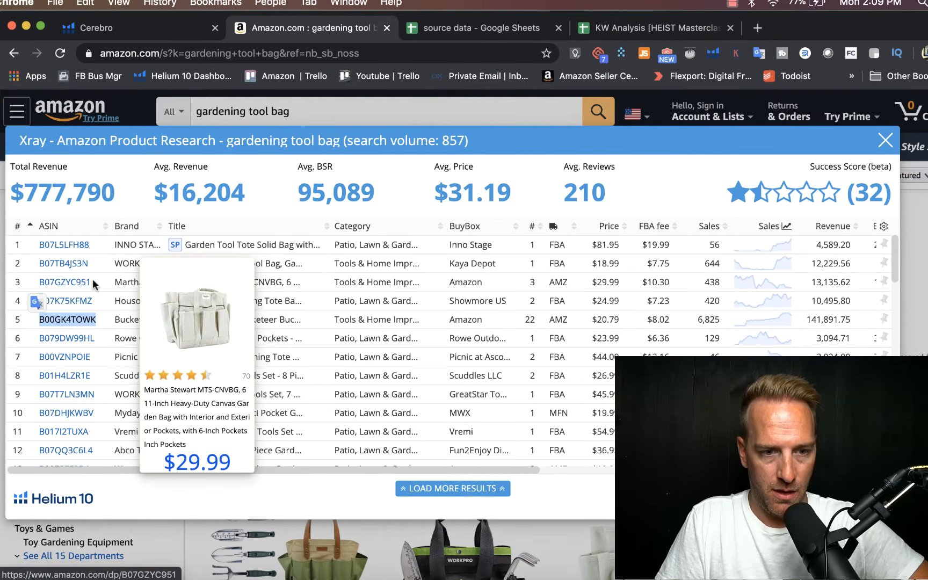
double_click(80, 283)
key(cmd+c)
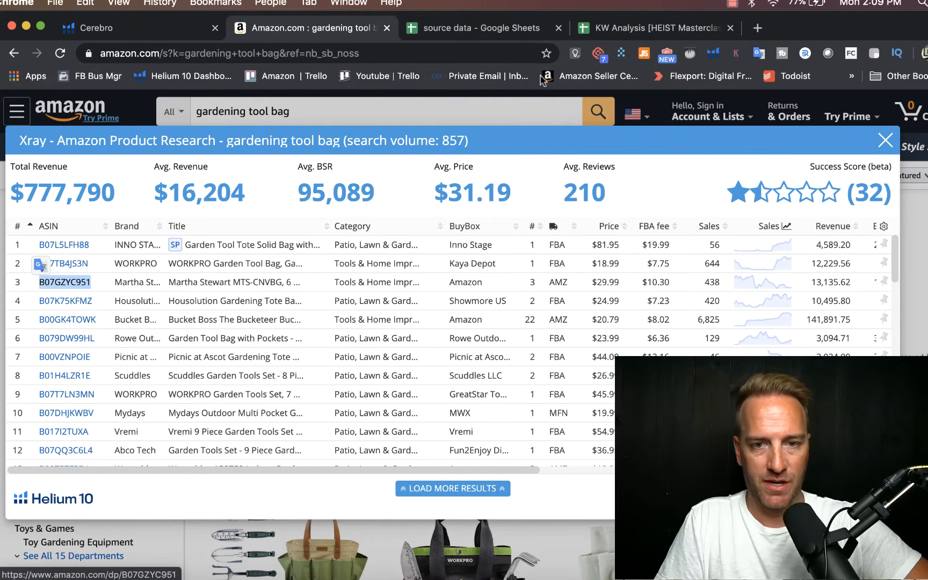
click(606, 31)
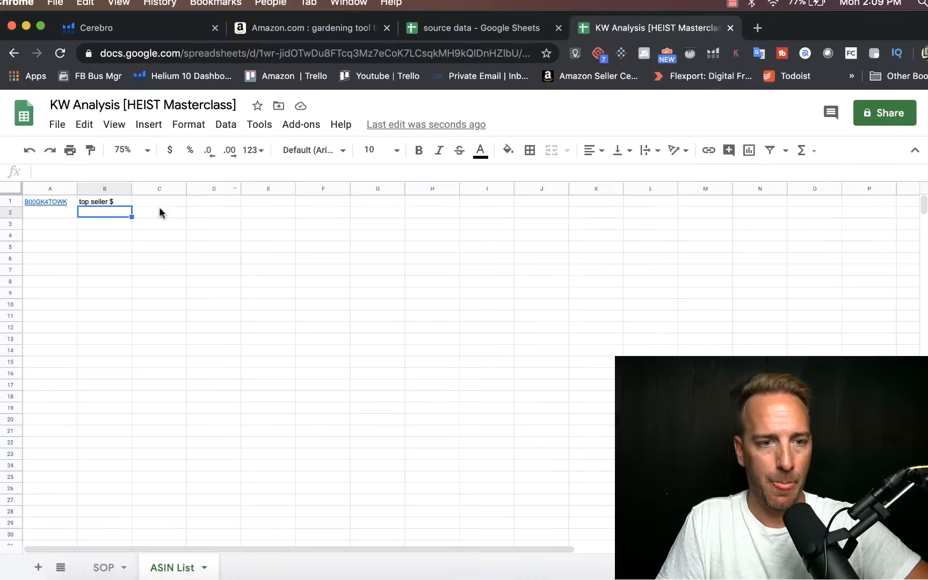
click(52, 215)
key(cmd+v)
Step: Enter the note "martha stewart" in cell B2 beside the second ASIN
click(99, 211)
text(martha ste)
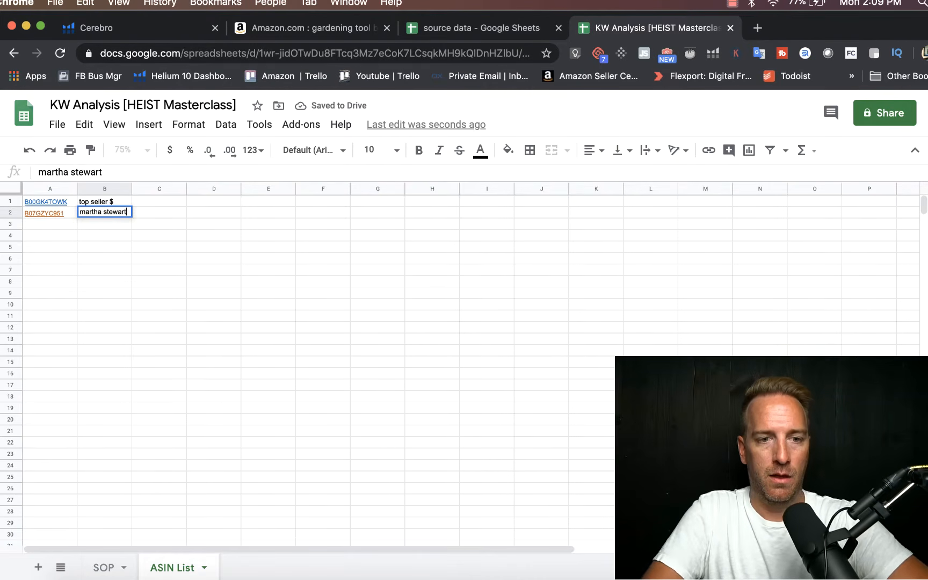
key(Return)
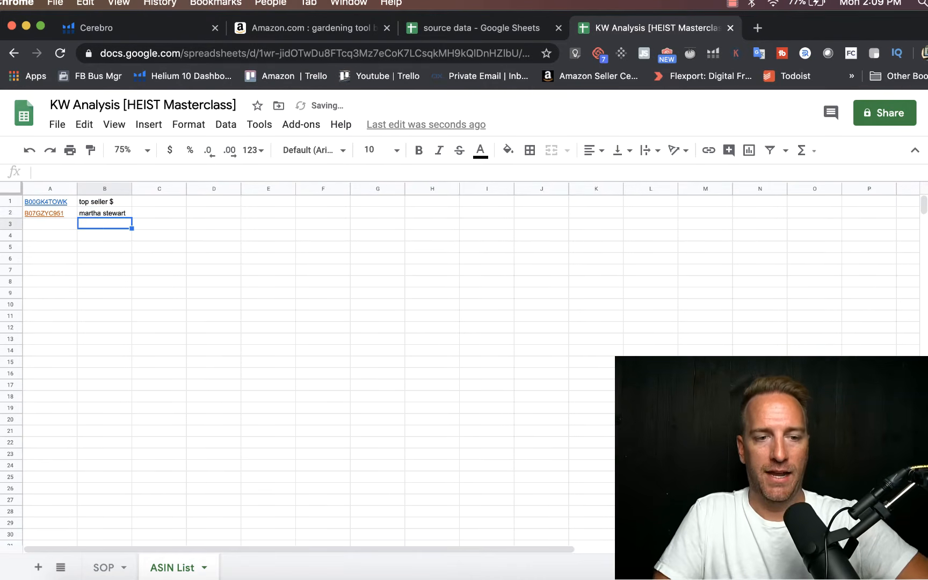
Step: Copy the Housolution gardening tote's ASIN B07K75KFMZ from the Xray results into cell A3 of the ASIN List sheet
click(348, 29)
scroll(242, 281, down, 3)
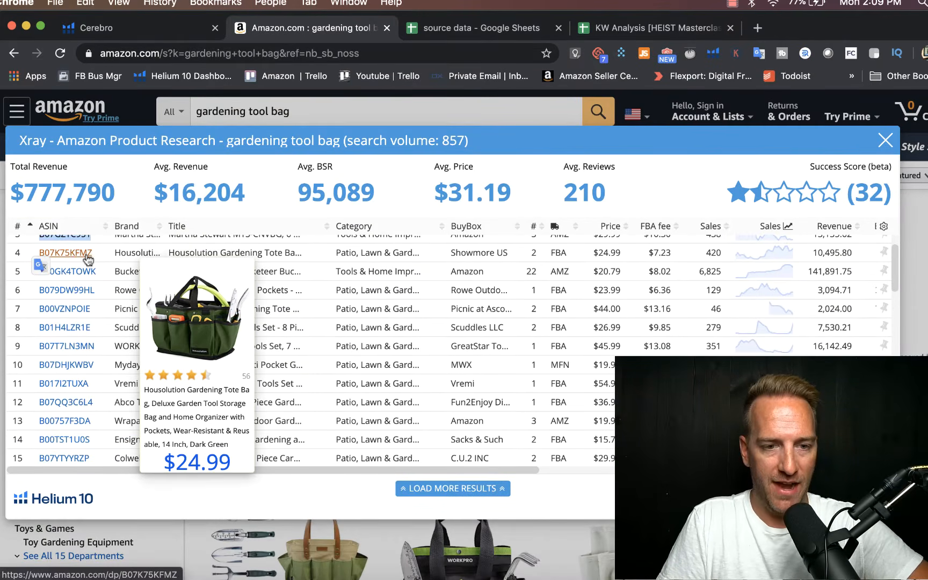
drag(96, 253, 40, 254)
key(super+c)
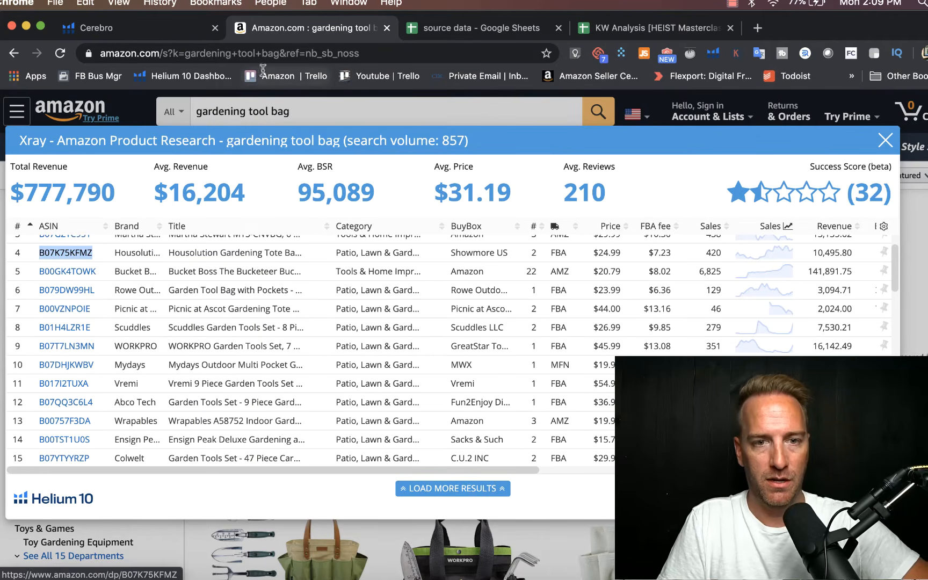
click(655, 28)
click(59, 224)
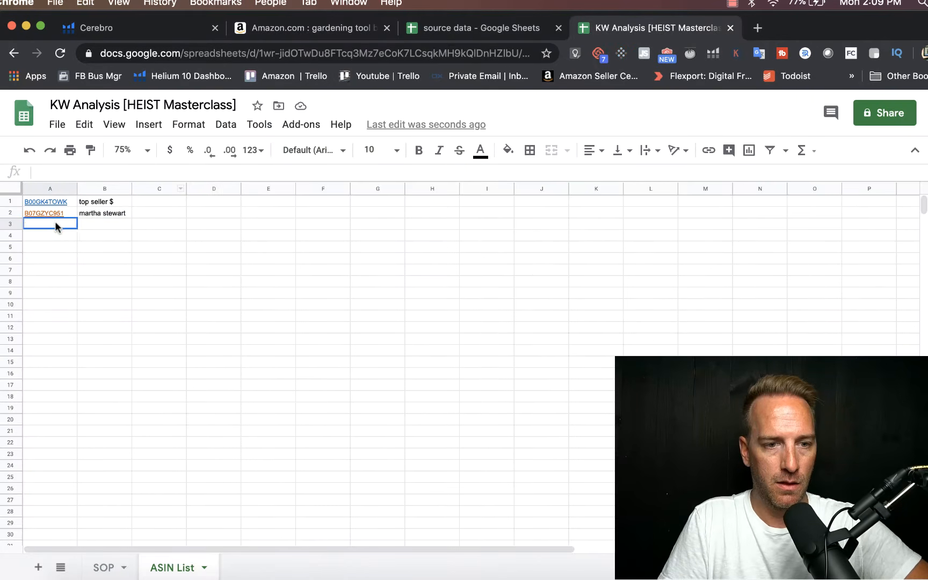
key(super+v)
Step: Copy the WORKPRO 7-piece garden tools set's ASIN B07T7LN3MN from the Xray results into cell A4 of the ASIN List sheet
click(344, 30)
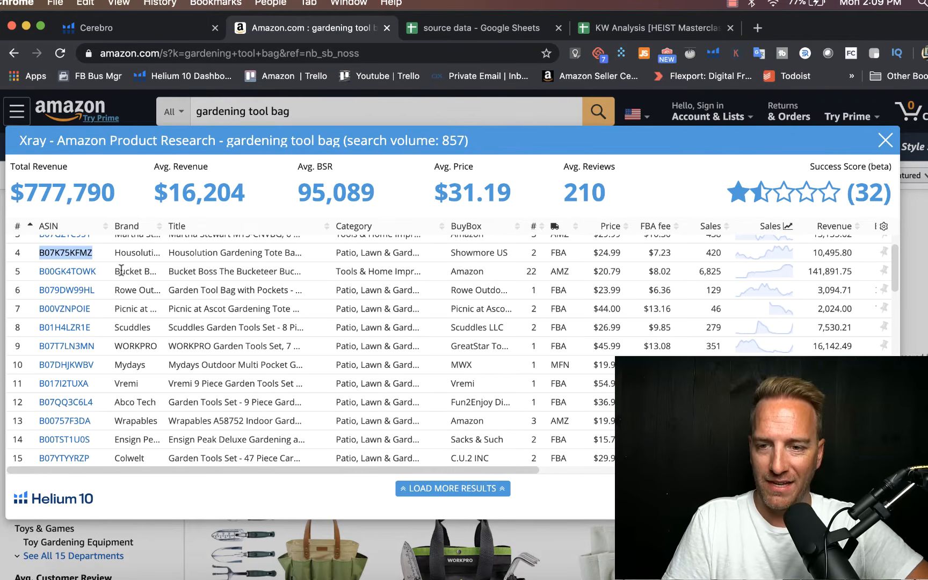
mouse_move(81, 347)
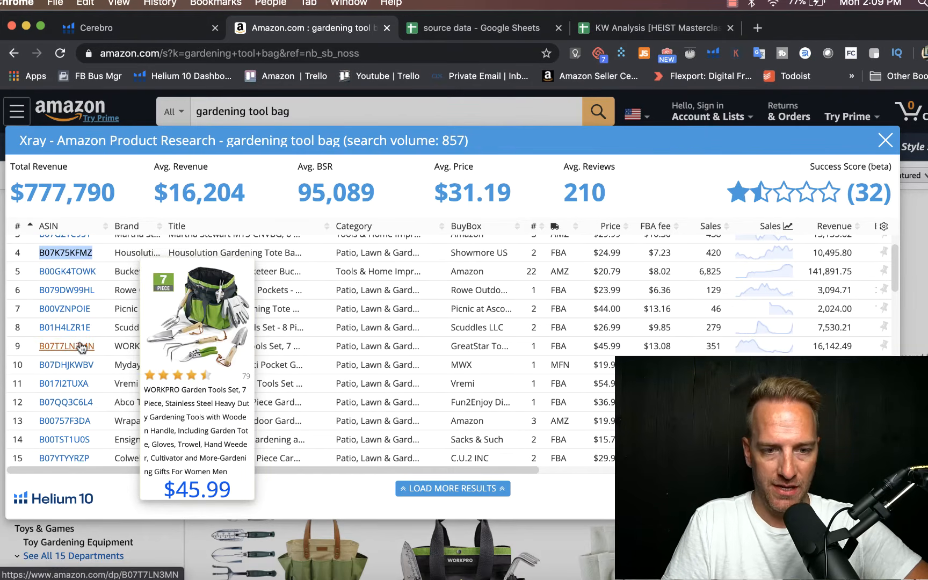
drag(96, 347, 40, 350)
key(super+c)
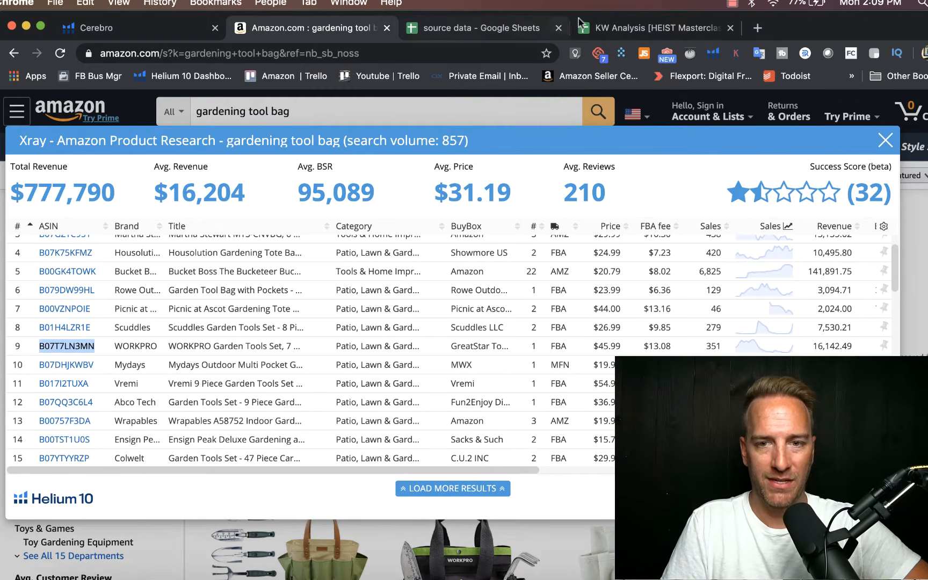
click(598, 25)
click(30, 234)
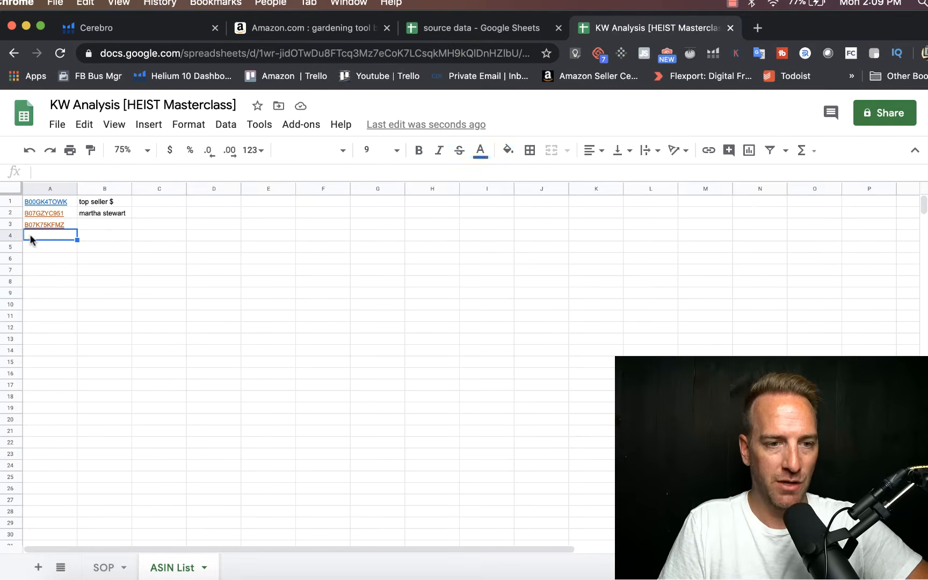
key(super+v)
Step: Copy the Vremi 9-piece garden tools set's ASIN B017I2TUXA from the Xray results into cell A5 of the ASIN List sheet
click(314, 28)
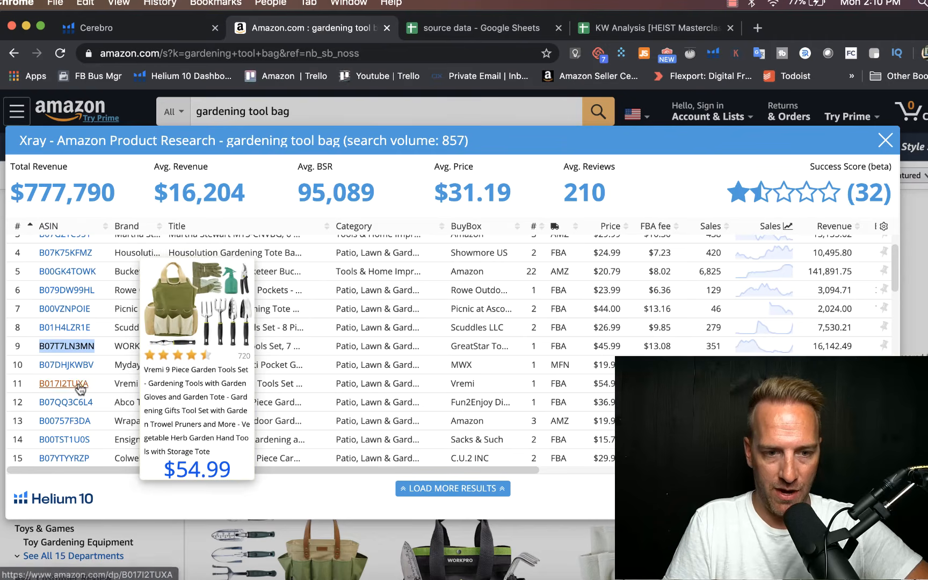
drag(89, 385, 40, 385)
key(ctrl+c)
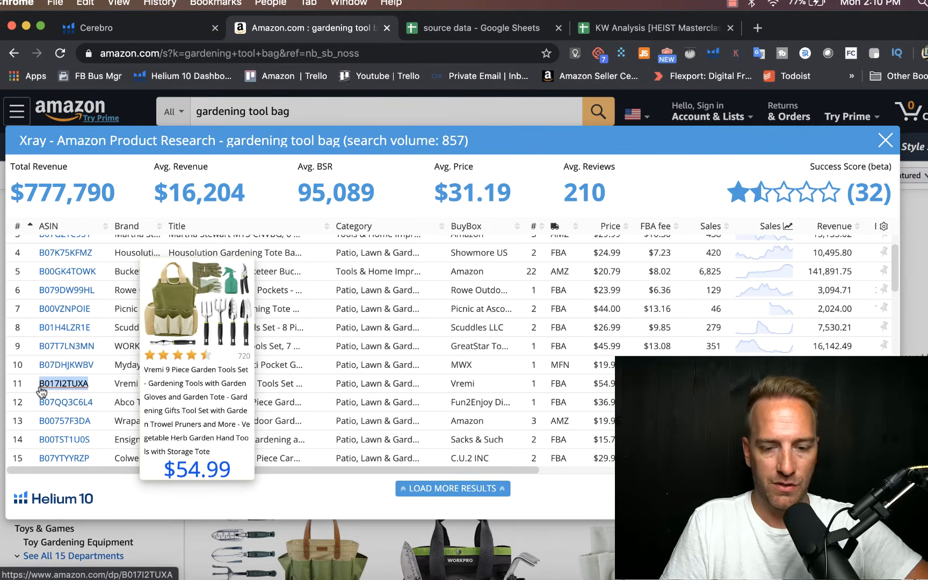
click(588, 30)
click(51, 247)
key(ctrl+v)
Step: Enter the note "successful w/tools" in cell B5 beside the Vremi ASIN
click(97, 246)
text(suc)
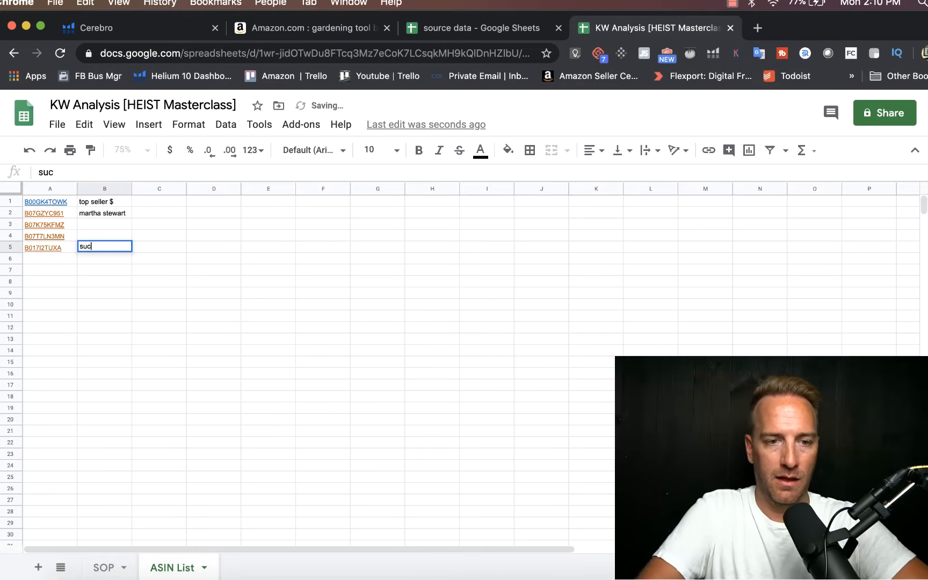
text(cessful w.)
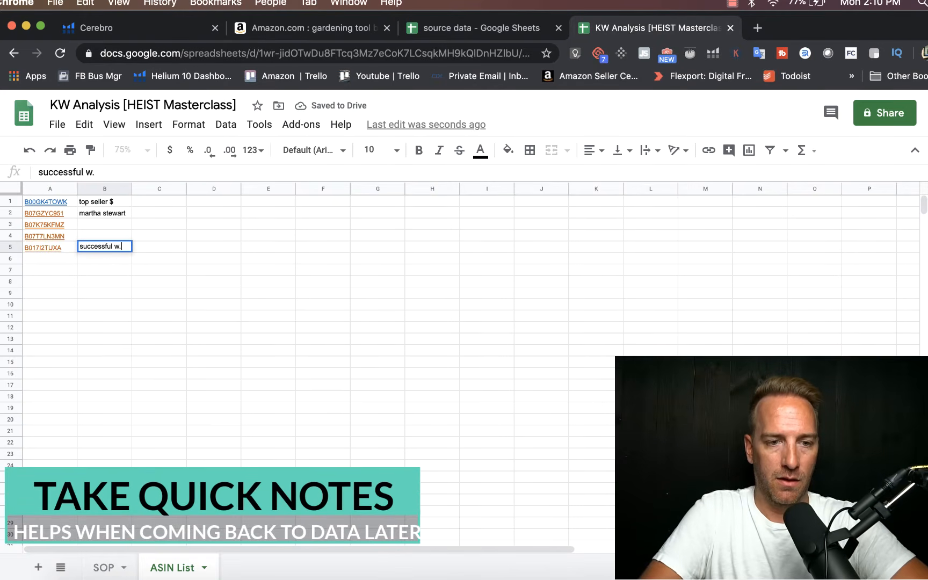
text(tools)
key(Return)
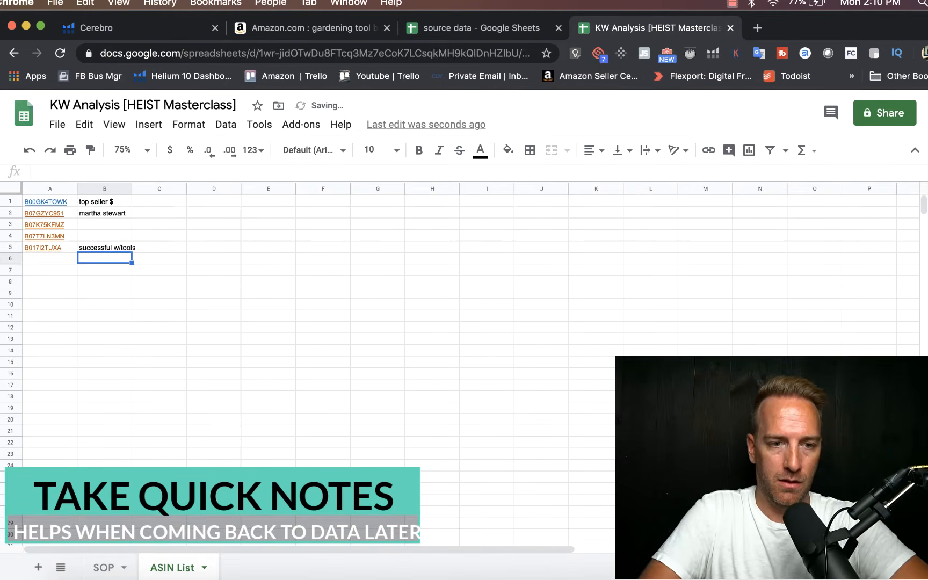
Step: Copy the Abco Tech garden tools set's ASIN B07QQ3C6L4 from the Xray results into cell A6 of the ASIN List sheet
click(357, 31)
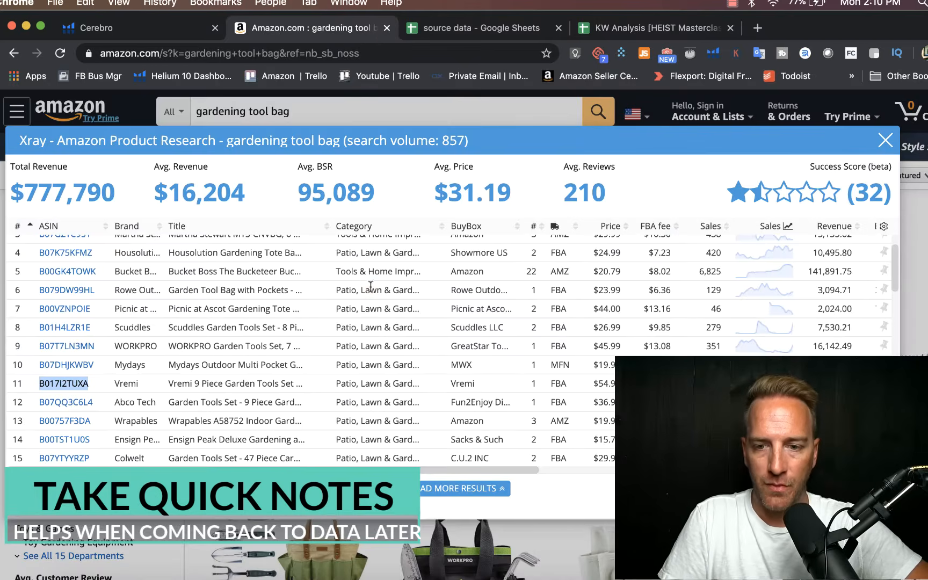
mouse_move(78, 378)
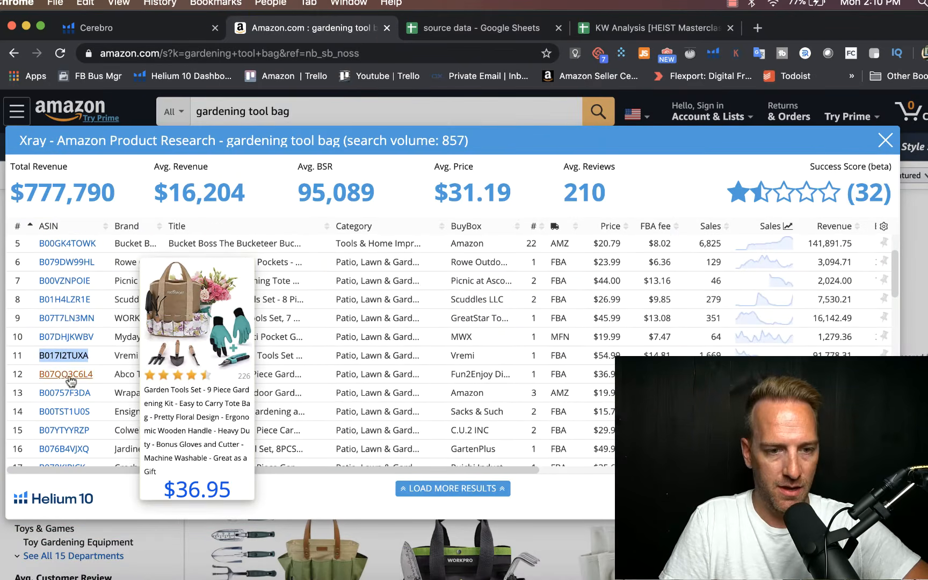
drag(94, 375, 52, 370)
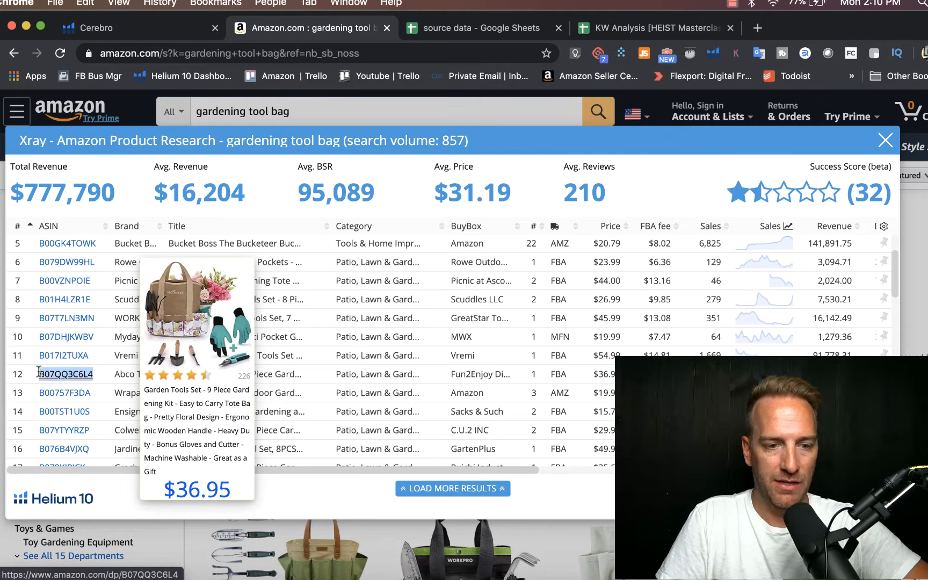
click(610, 30)
click(42, 260)
text(B07QQ3C6L4)
Step: Enter the note "floral pattern" in cell B6 beside the Abco Tech ASIN
click(87, 259)
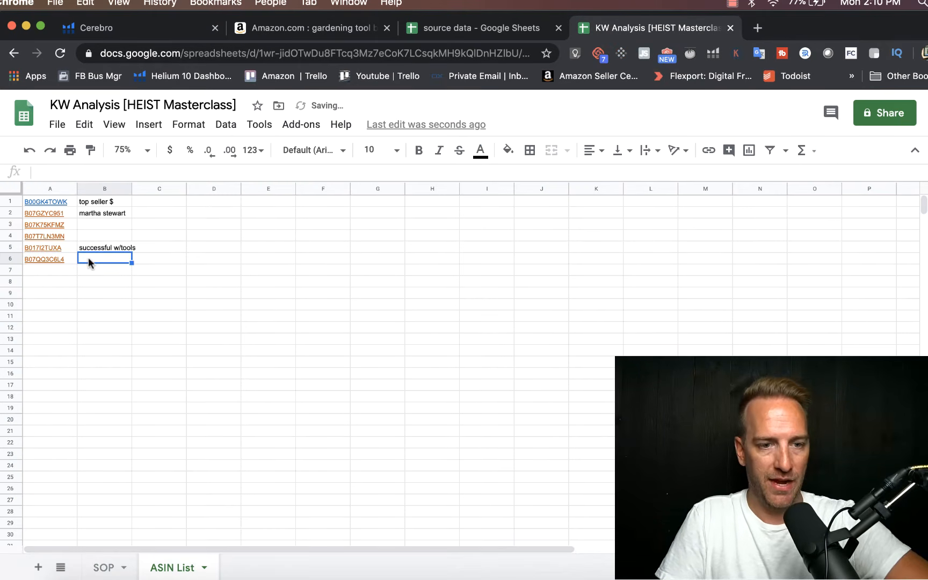
text(floaral pattern)
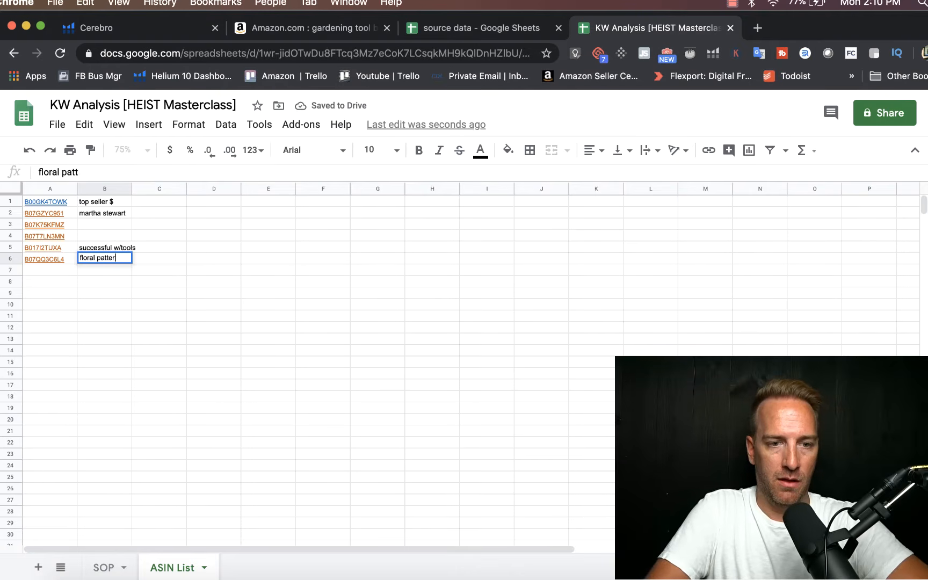
key(Return)
Step: Copy the Jardineer garden tool set's ASIN B076B4VJXQ from the Xray results into cell A7 of the ASIN List sheet
click(304, 30)
scroll(195, 406, down, 4)
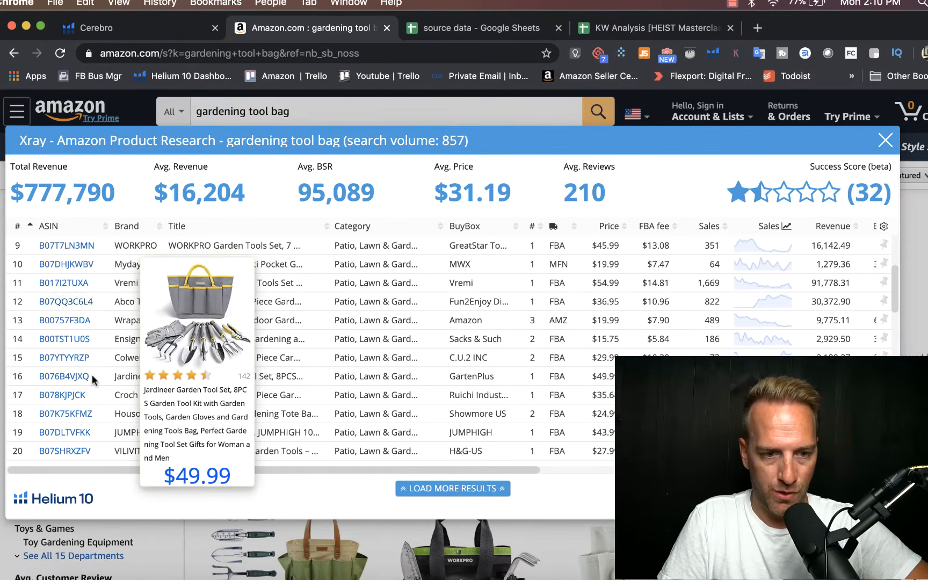
double_click(89, 377)
key(super+c)
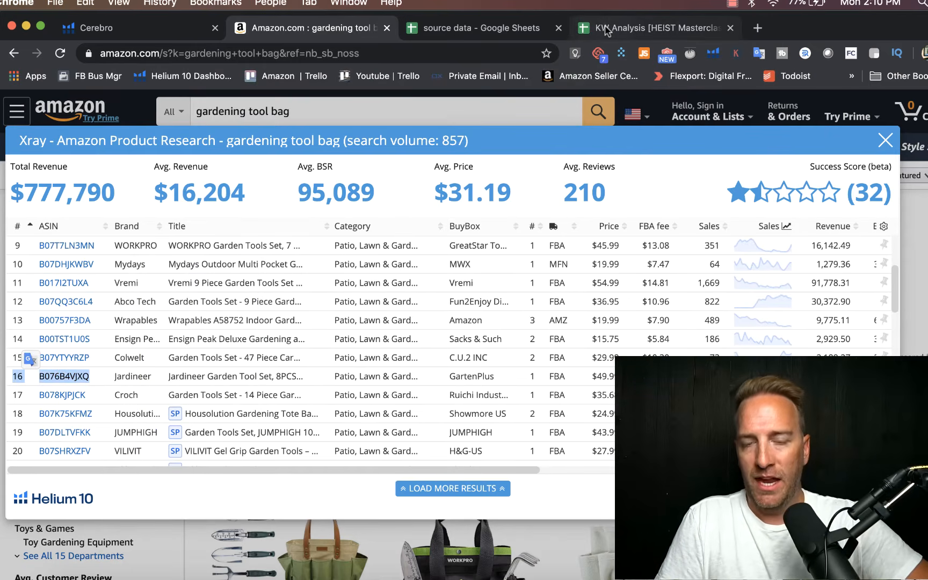
click(605, 31)
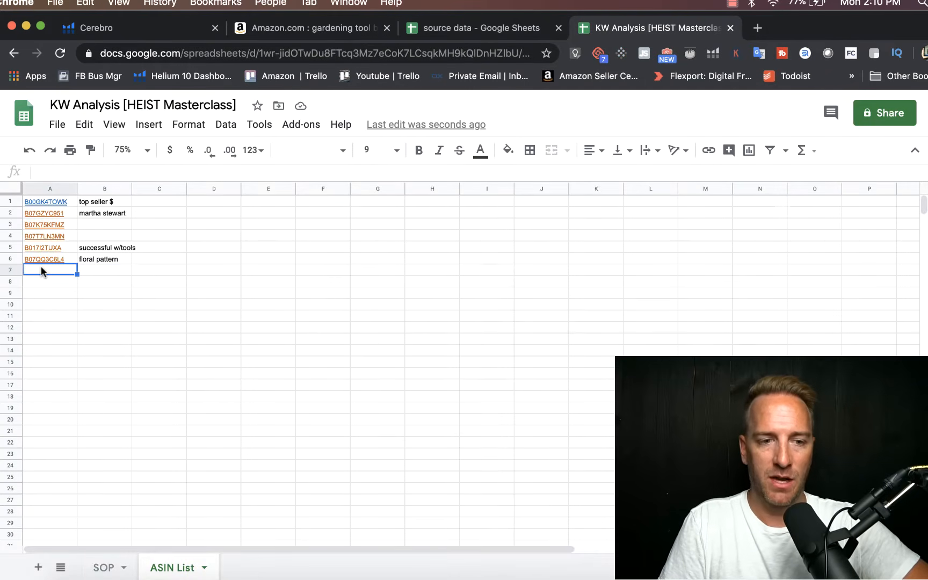
key(super+v)
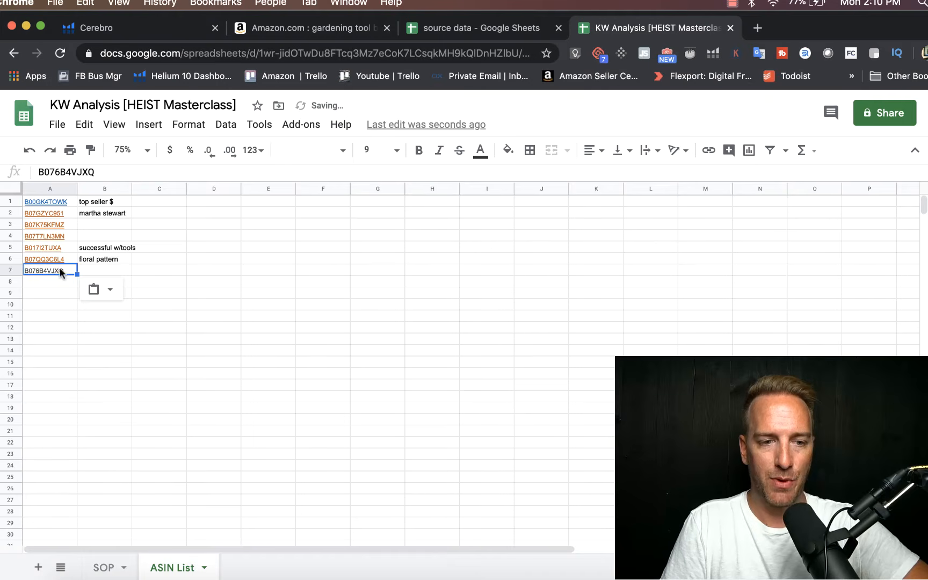
key(Down)
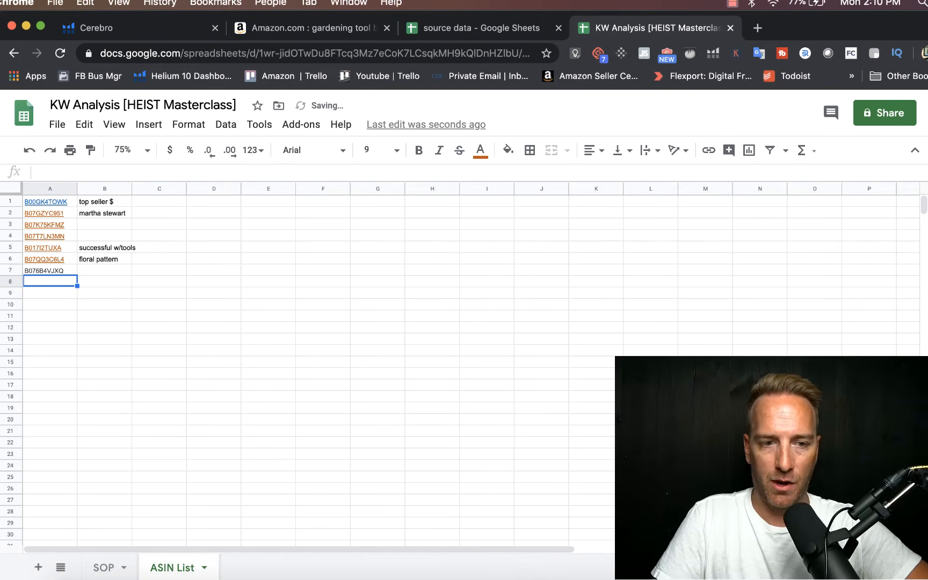
Step: Find the GIGALUMI garden tools set further down the Xray results and copy its ASIN B07WGXM895 into cell A8 of the ASIN List sheet
click(366, 34)
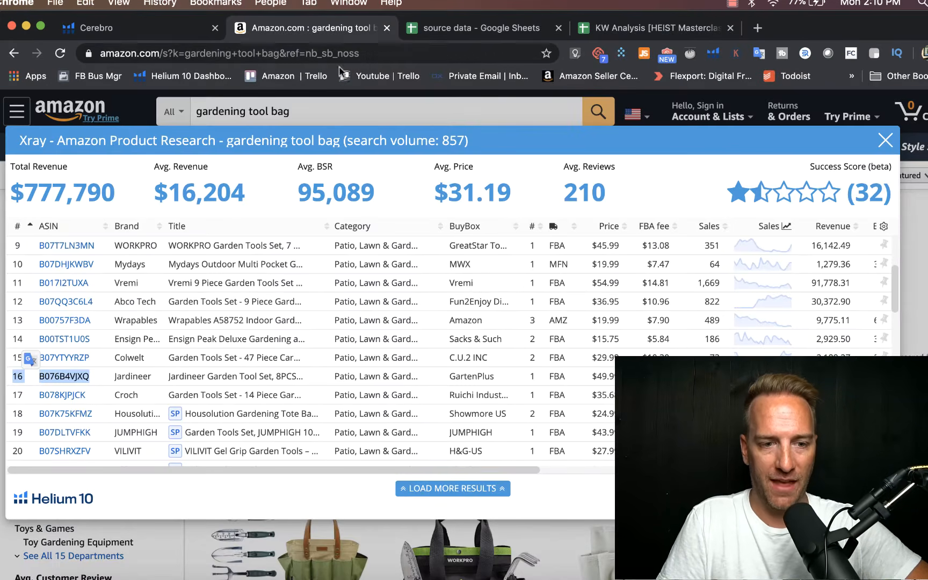
click(242, 327)
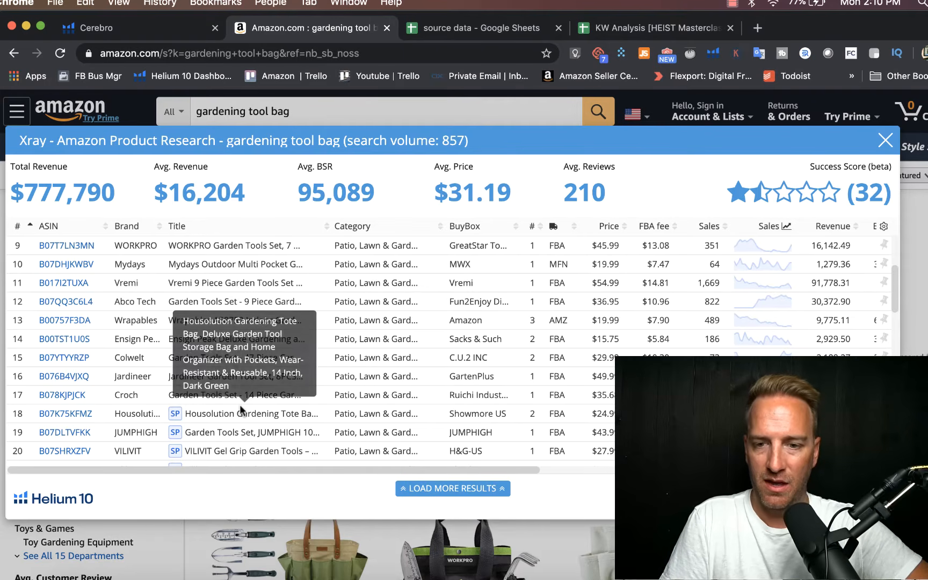
scroll(184, 350, down, 4)
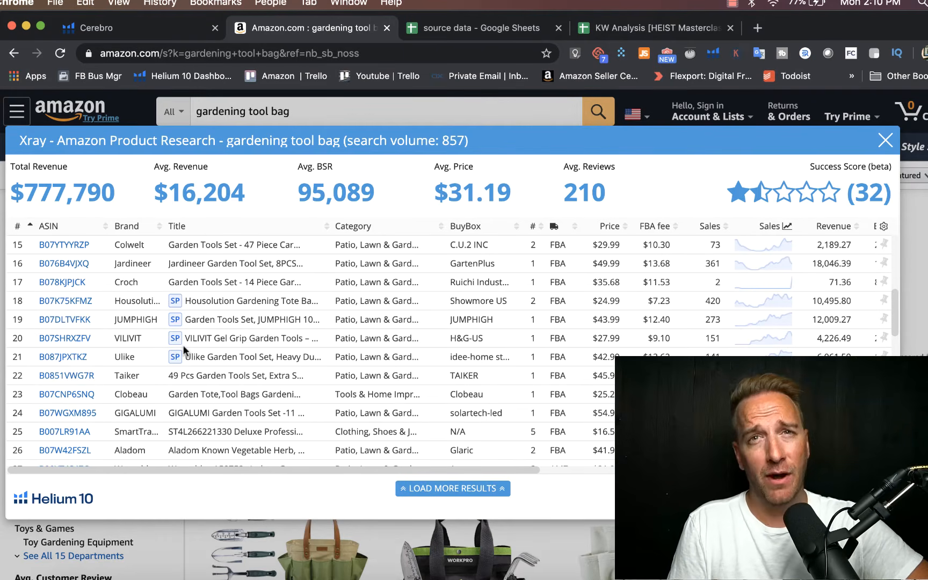
scroll(182, 345, down, 2)
mouse_move(103, 353)
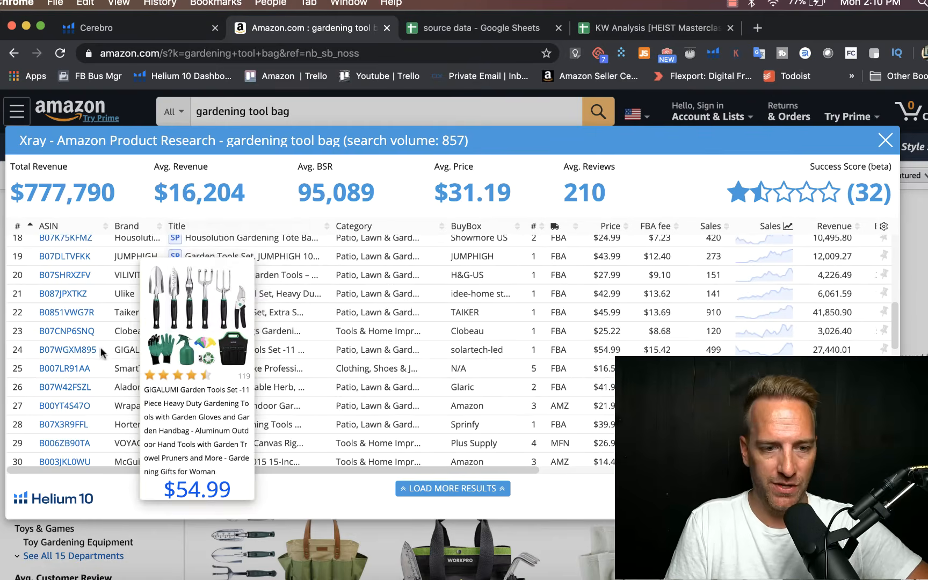
drag(106, 352, 35, 355)
key(super+c)
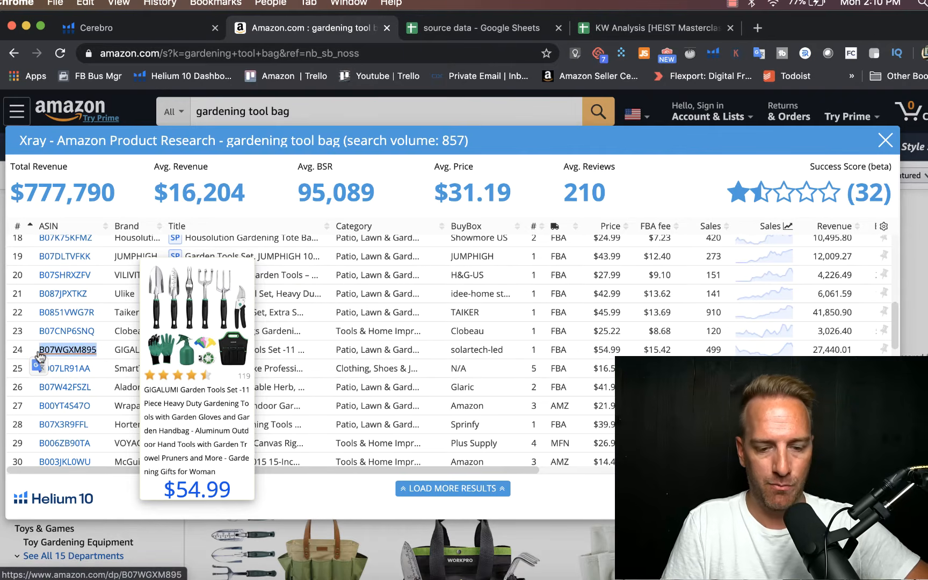
click(607, 28)
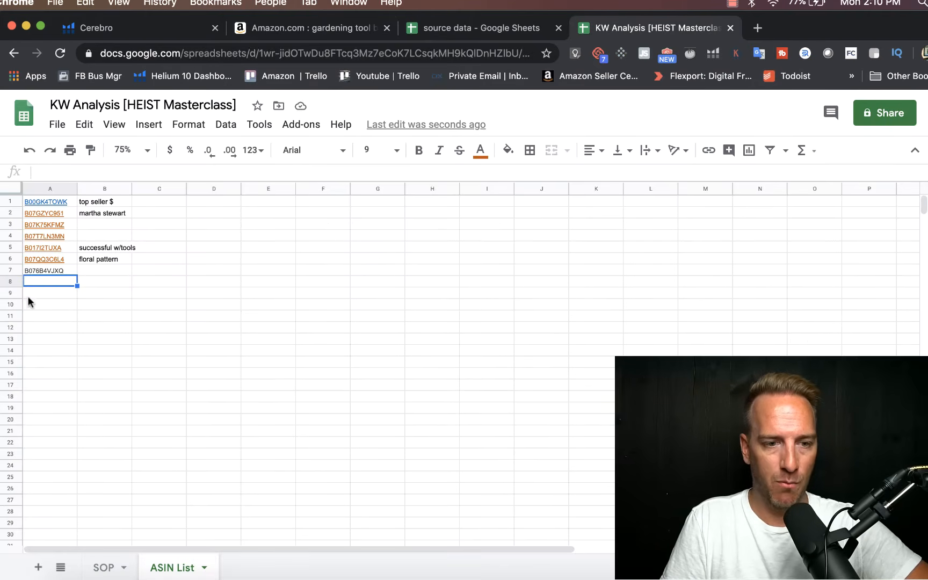
key(super+v)
key(Return)
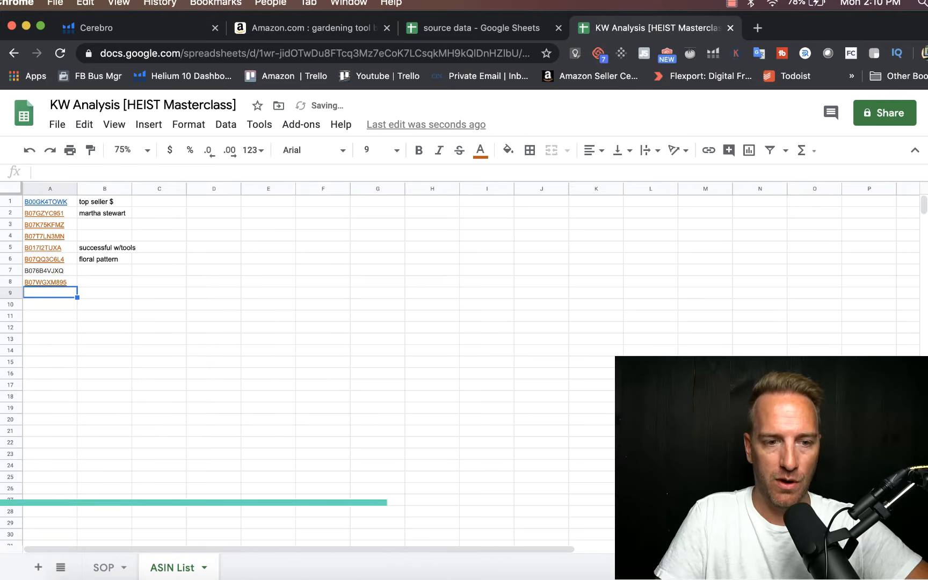
Step: Copy the Aladom garden set's ASIN B07W42FSZL from the Xray results into cell A9 of the ASIN List sheet
click(285, 23)
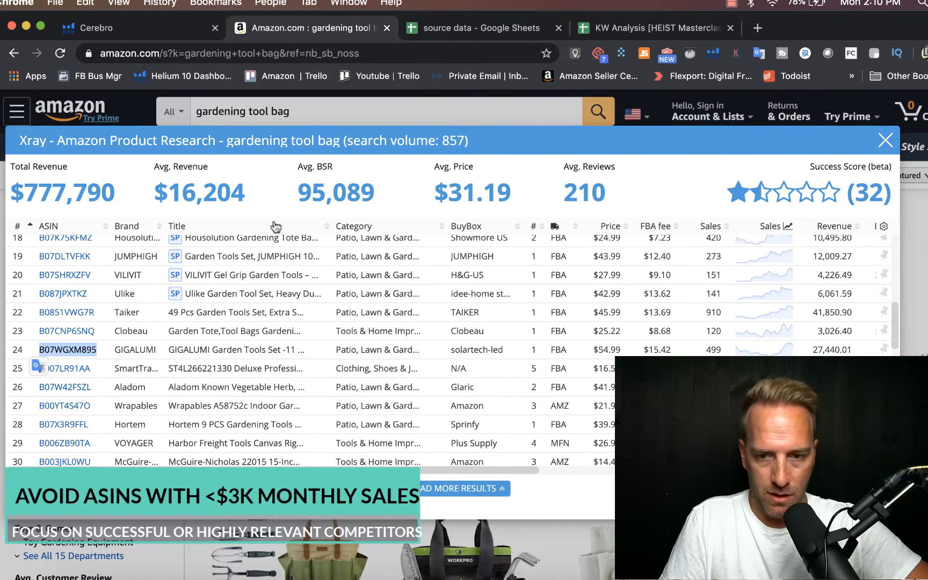
scroll(218, 343, down, 2)
drag(93, 347, 38, 344)
key(super+c)
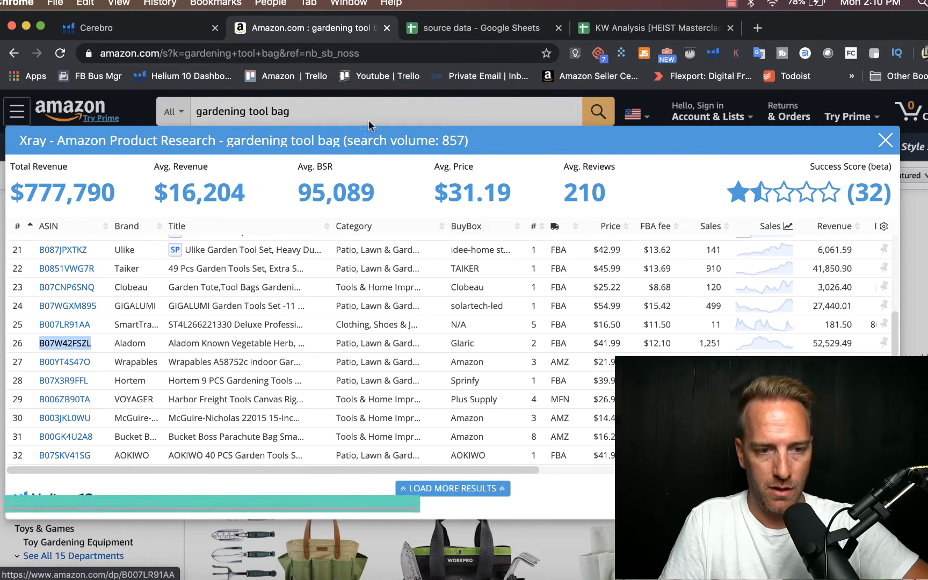
click(650, 28)
key(super+v)
Step: Enter the note "bright color" in cell B9 beside the Aladom ASIN
click(92, 297)
text(biig)
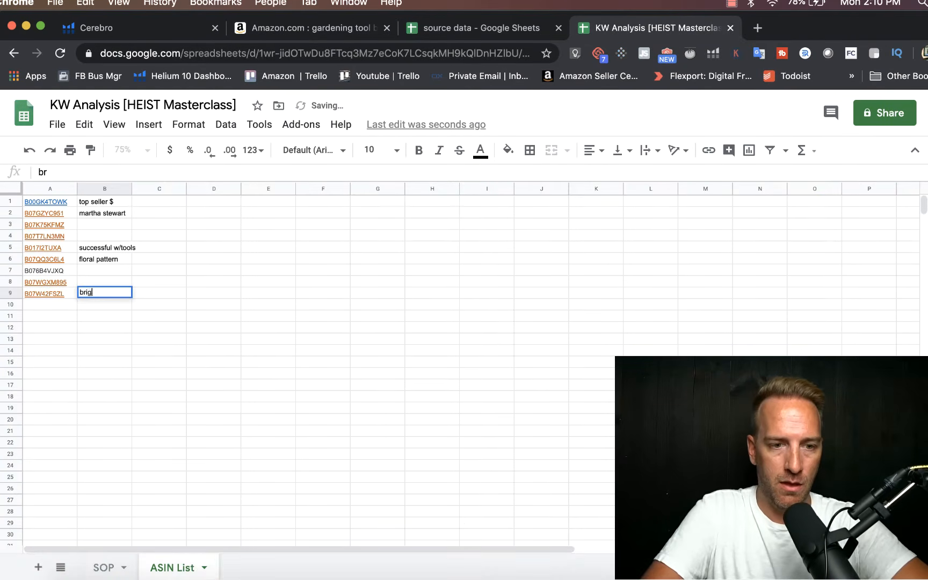
text(ht color)
key(Return)
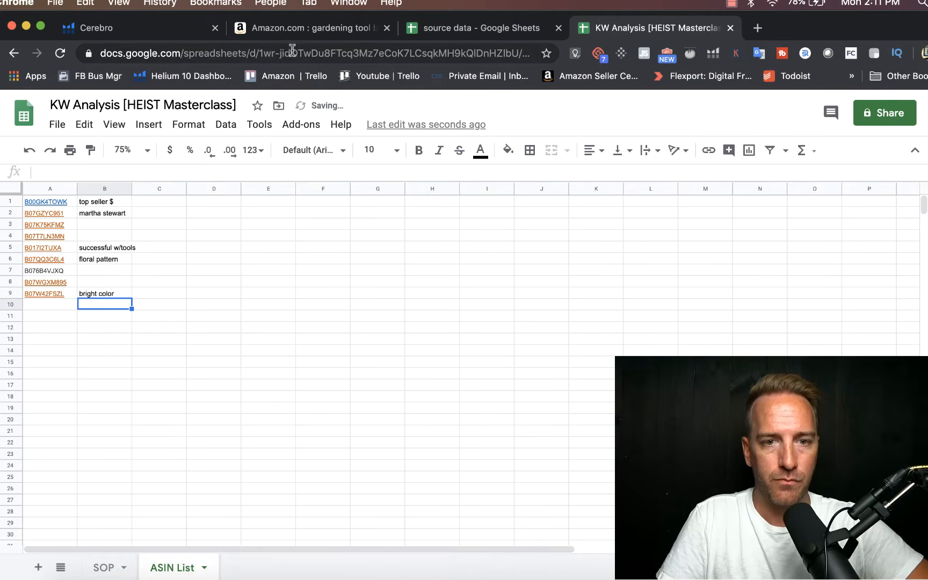
Step: Copy the AOKIWO garden tools set's ASIN B07SKV41SG from the Xray results into cell A10 of the ASIN List sheet
click(301, 28)
scroll(298, 321, down, 3)
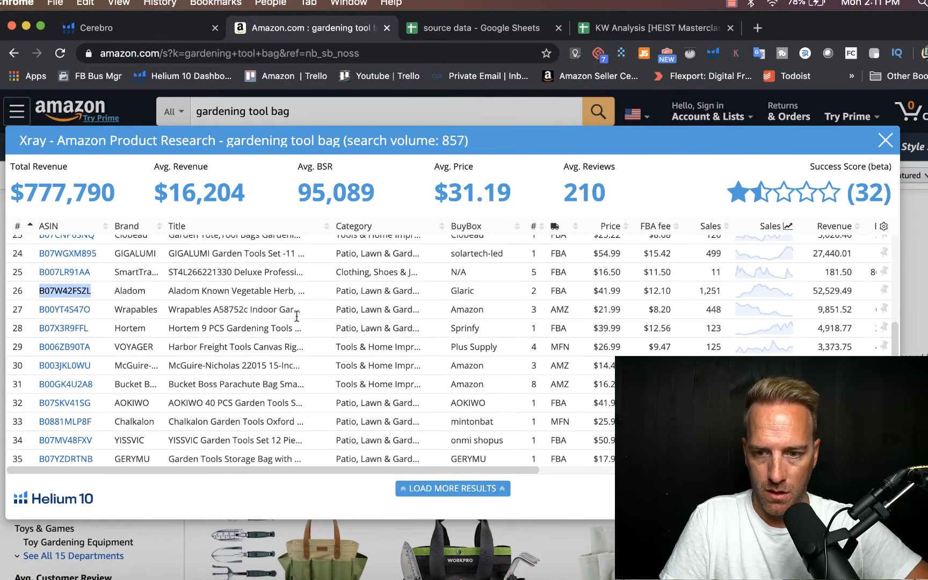
double_click(80, 404)
key(super+c)
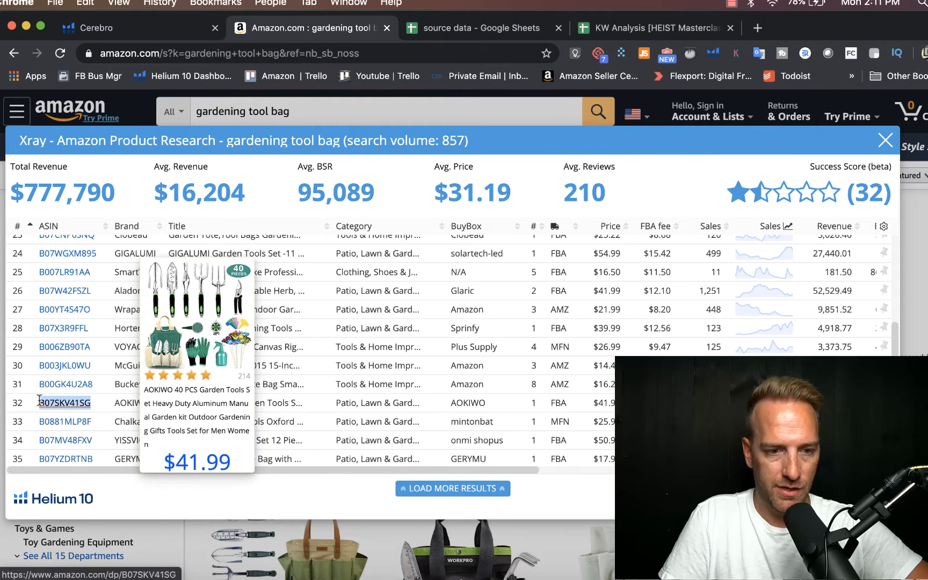
click(608, 33)
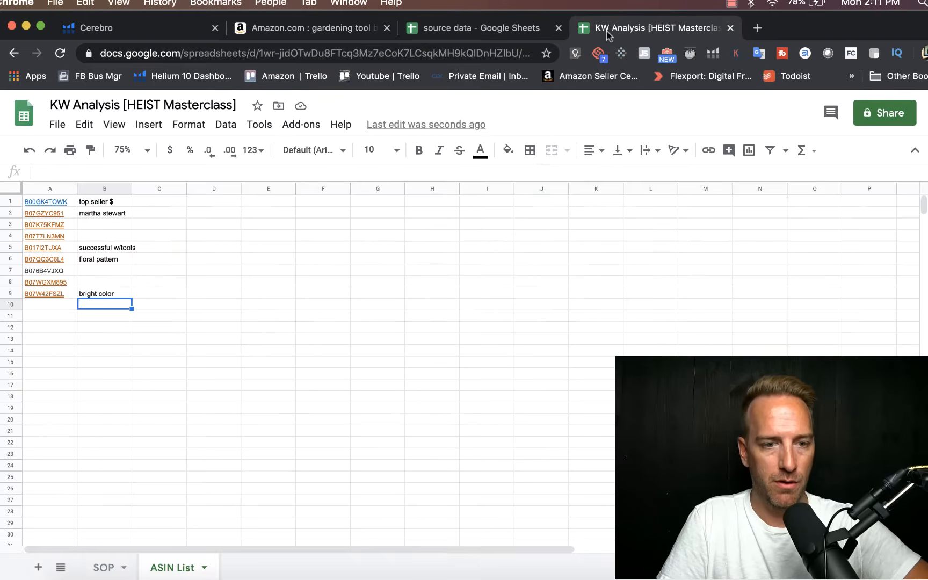
click(43, 301)
key(super+v)
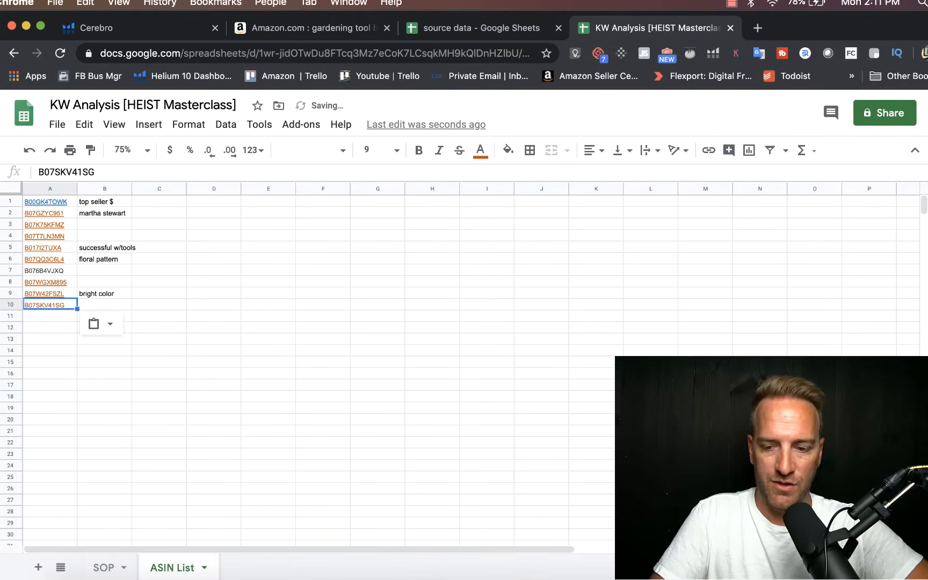
key(Down)
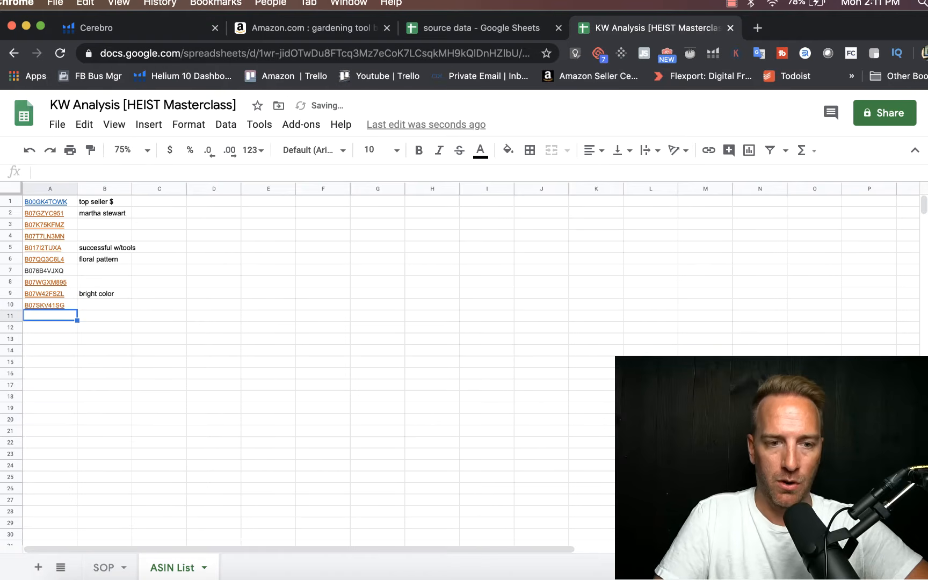
Step: Select the ten competitor ASINs in cells A1 to A10 and copy them
click(239, 239)
click(84, 206)
key(Left)
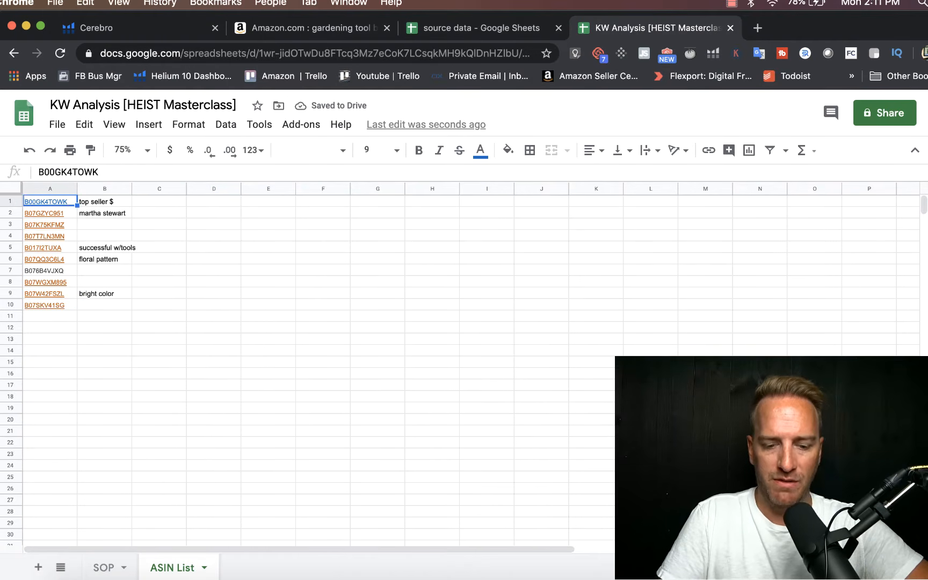
key(shift+Down)
key(shift+Down)
key(shift+Down)
key(shift+Down)
key(shift+Down)
key(shift+Down)
key(shift+Down)
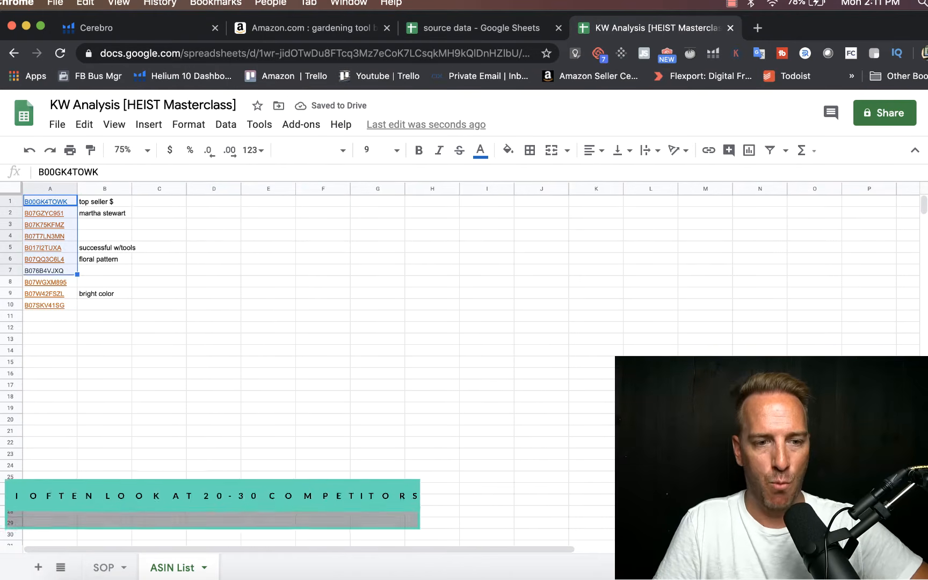
key(shift+Down)
key(shift+Down)
key(super+c)
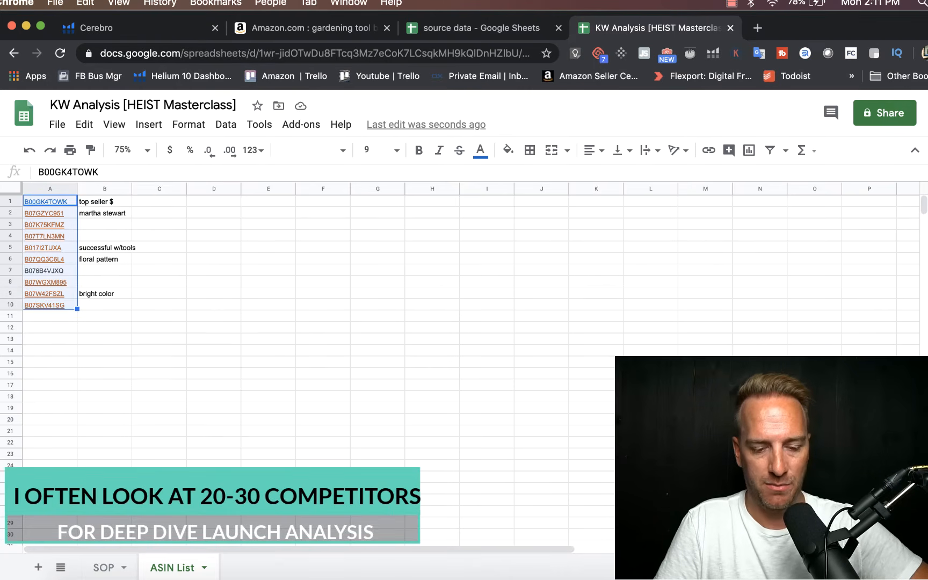
Step: Switch to Helium 10, open a fresh Cerebro reverse ASIN lookup and paste the copied ASINs as the product ASINs
click(164, 30)
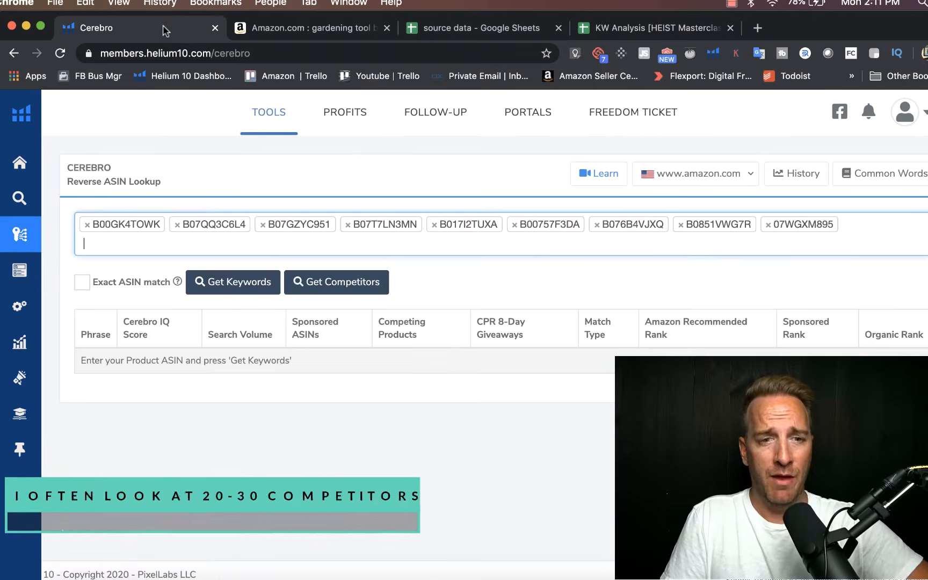
click(20, 162)
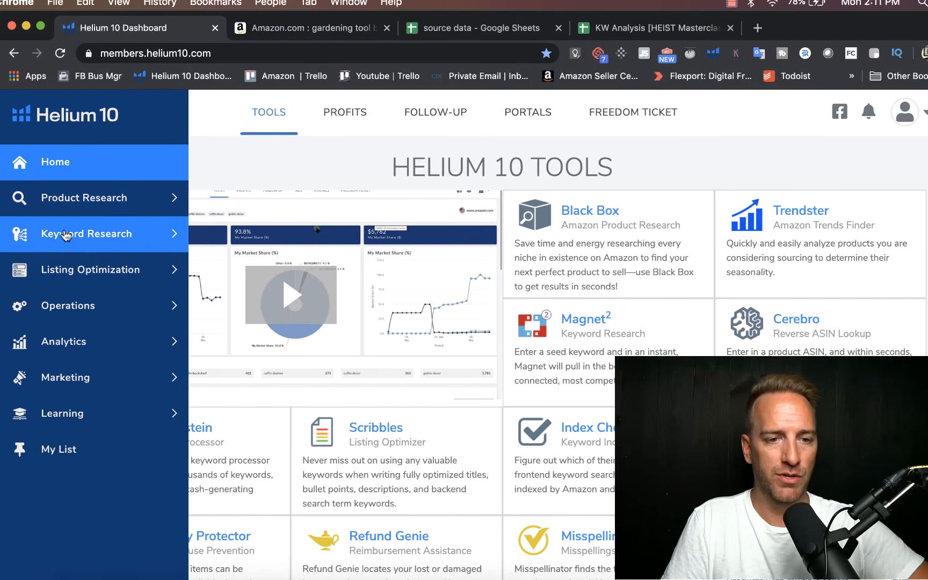
click(66, 235)
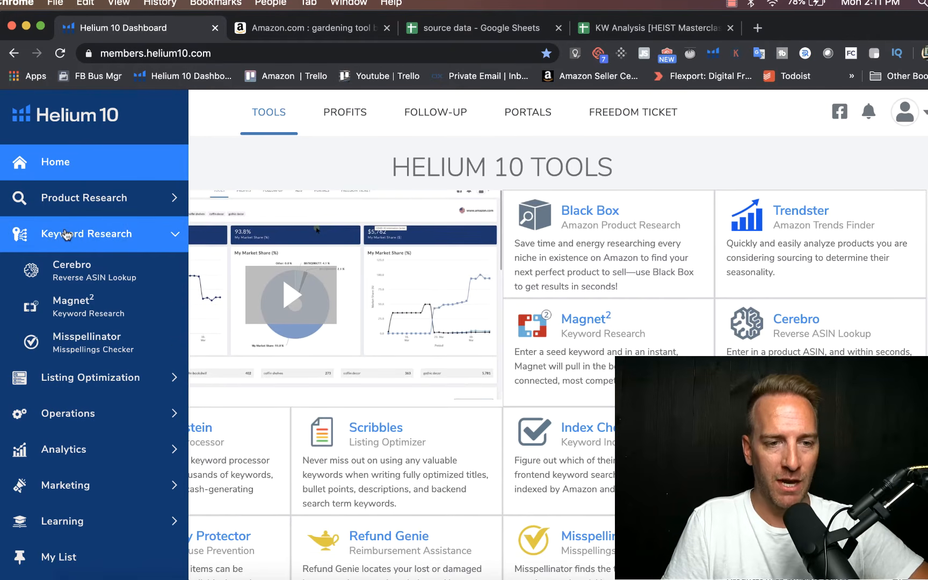
click(67, 262)
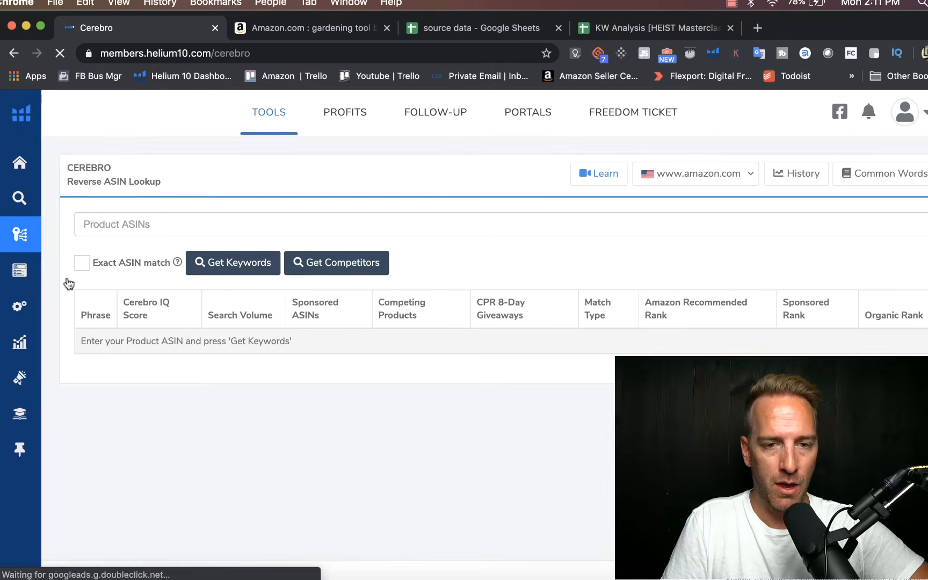
click(132, 223)
key(super+v)
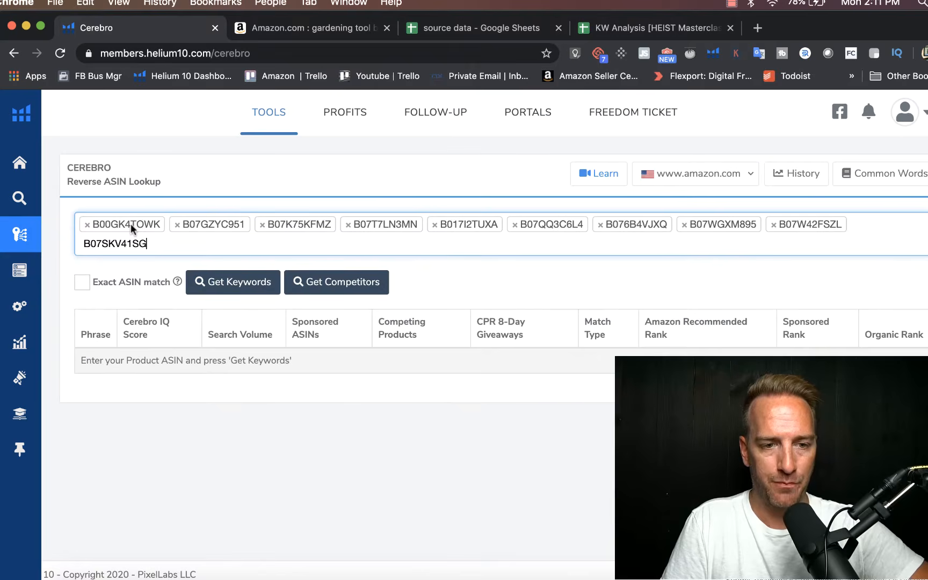
Step: Replace the loose last entry in Cerebro with B07SKV41SG copied from cell A10, and get the keywords for all ten ASINs
click(120, 244)
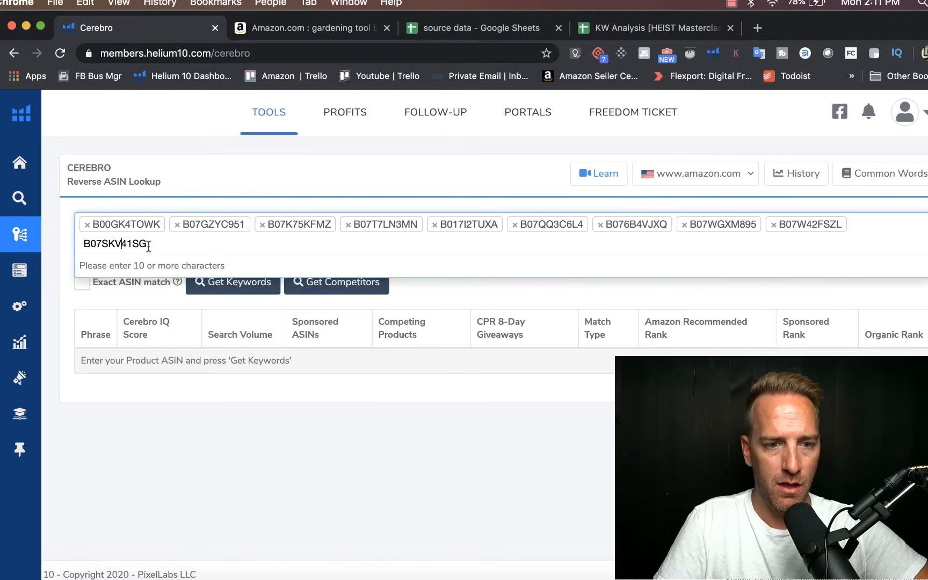
key(super+a)
key(BackSpace)
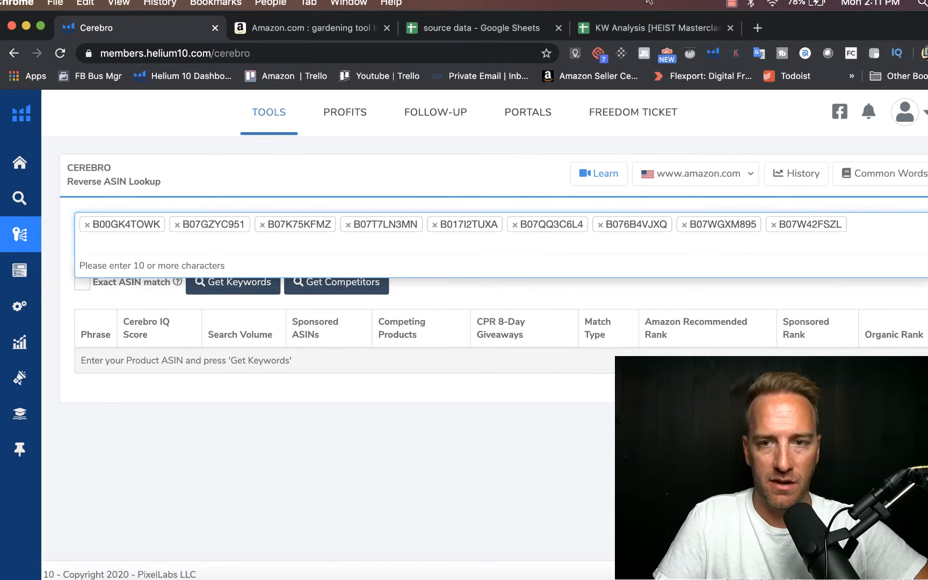
click(629, 26)
click(155, 398)
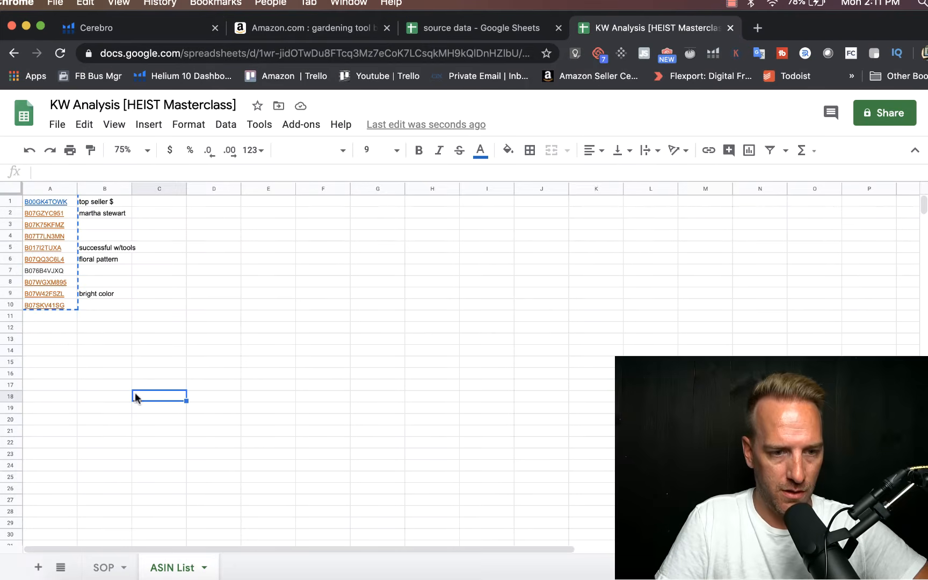
click(49, 306)
key(super+c)
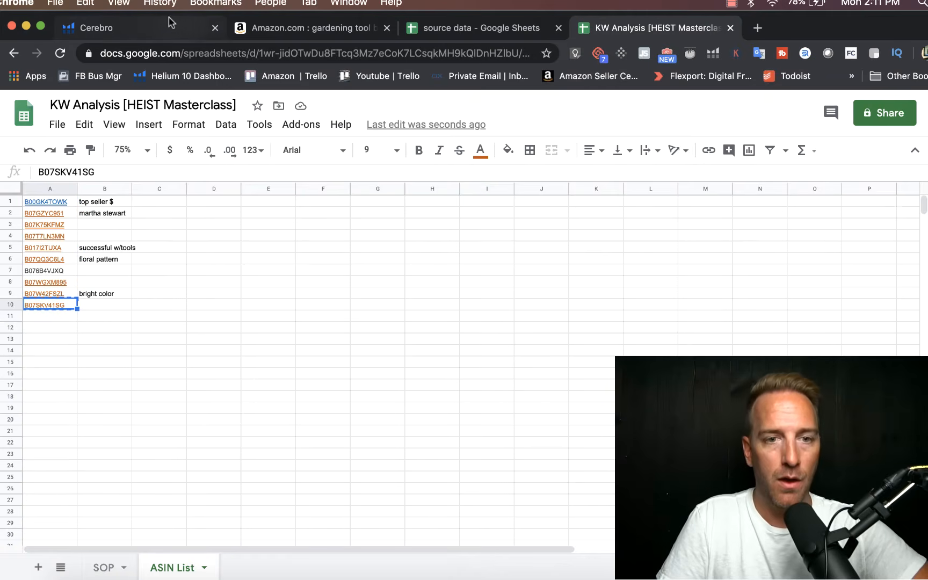
click(156, 30)
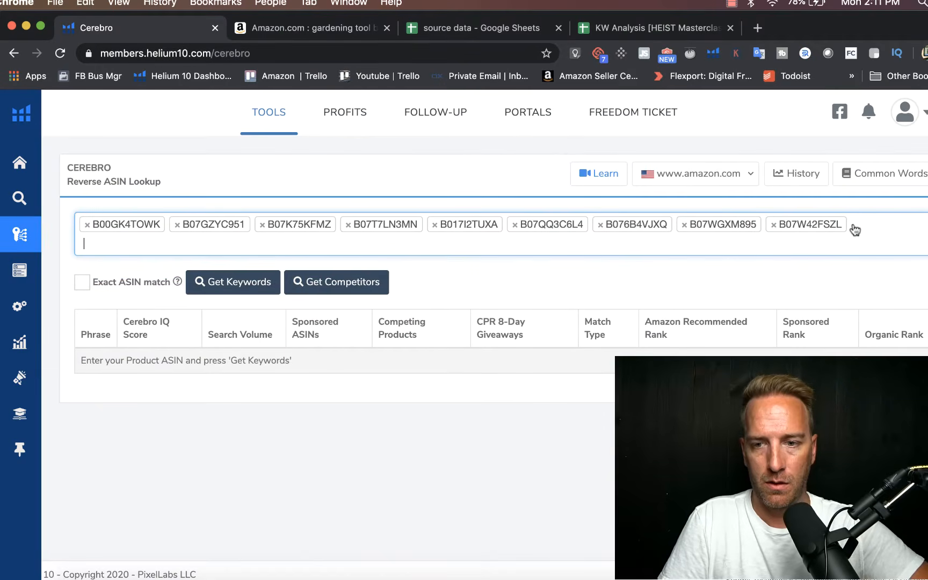
key(super+v)
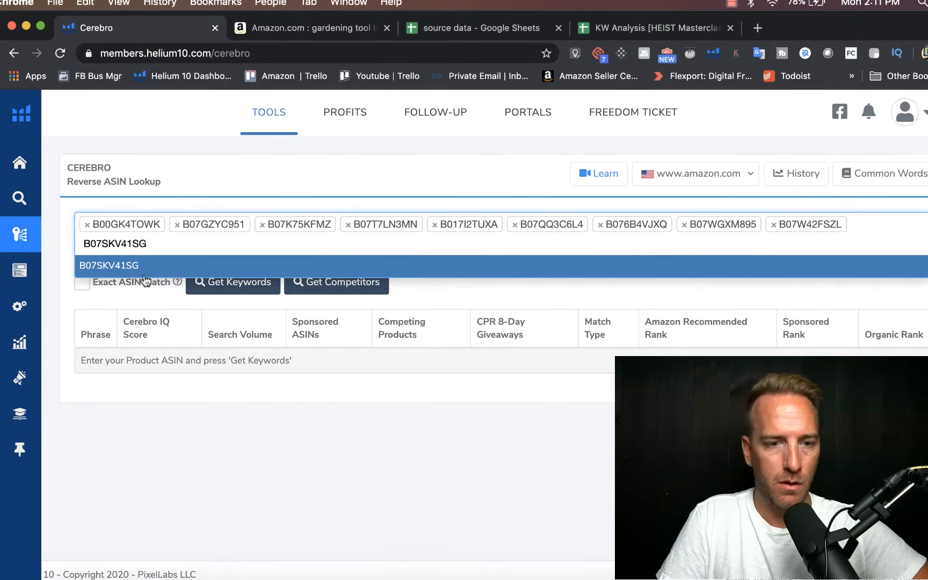
click(127, 269)
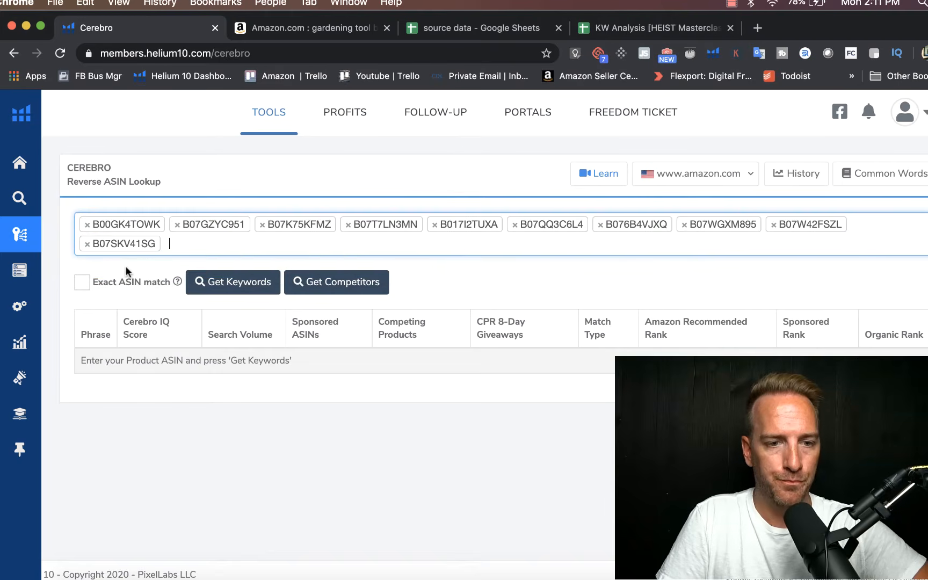
click(235, 281)
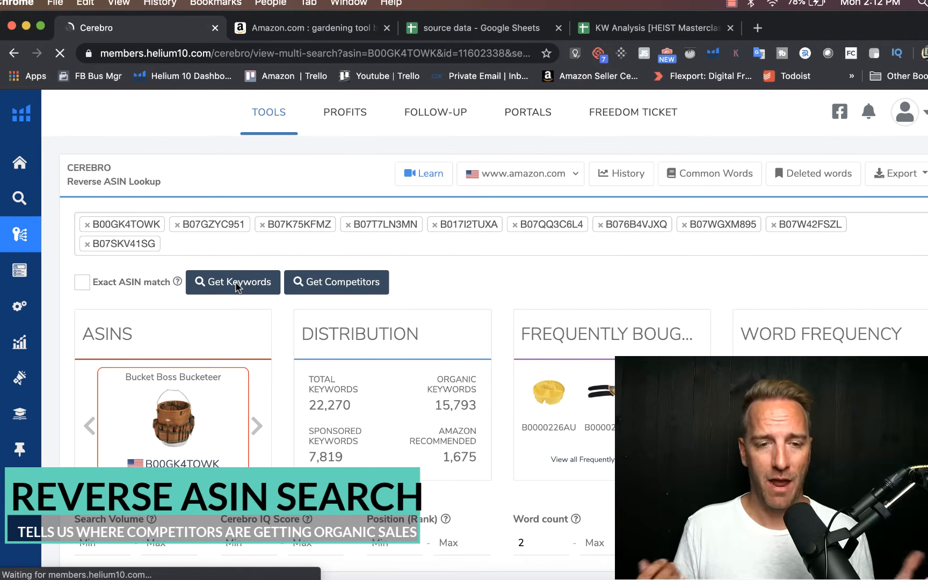
Step: Filter the Cerebro keywords to a minimum search volume of 100, a minimum word count of 1 and Organic match type
scroll(110, 334, down, 5)
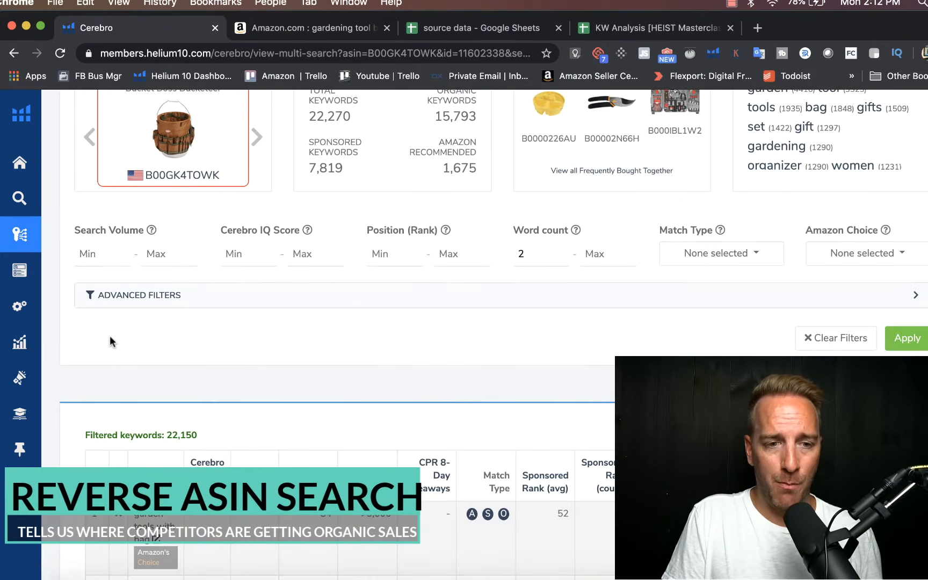
click(113, 256)
text(1)
key(Tab)
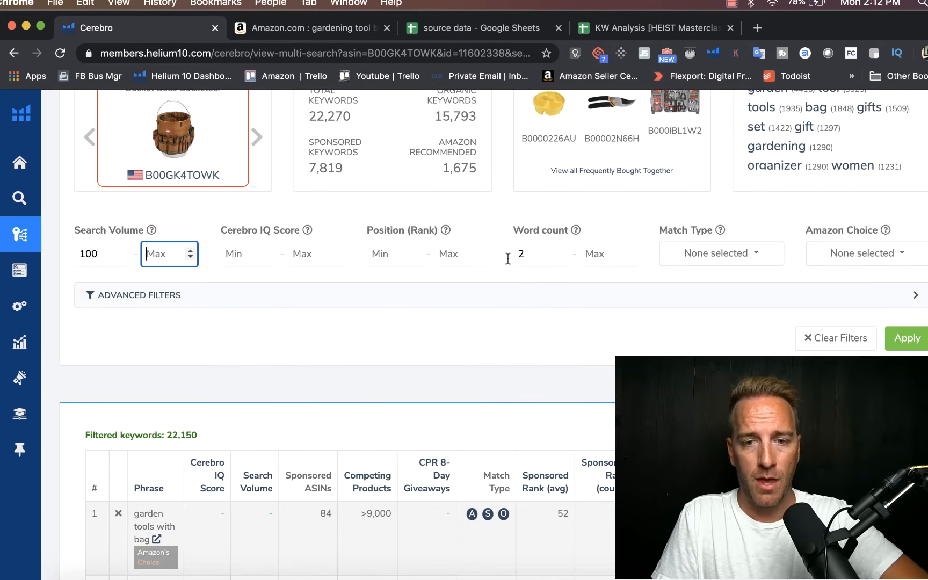
click(537, 257)
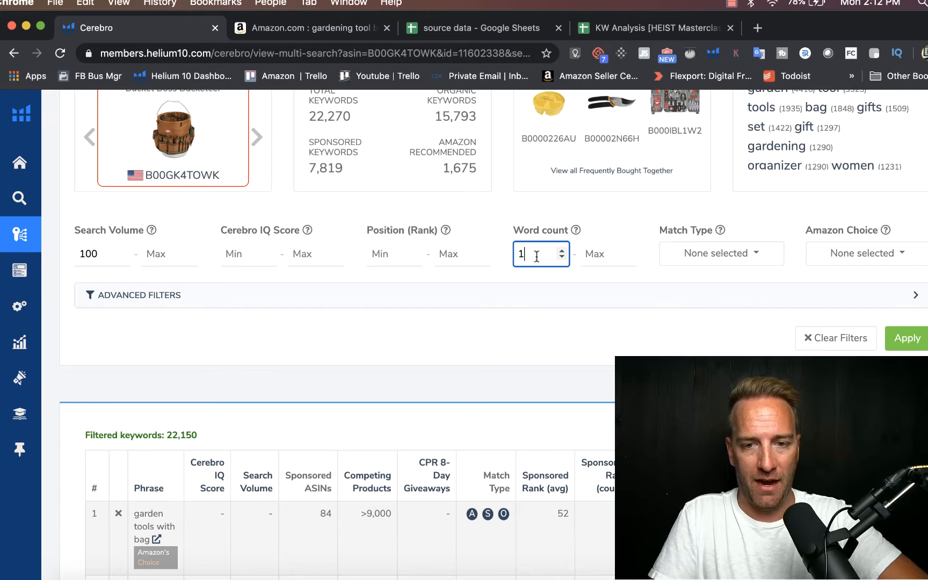
click(696, 255)
click(696, 283)
click(917, 346)
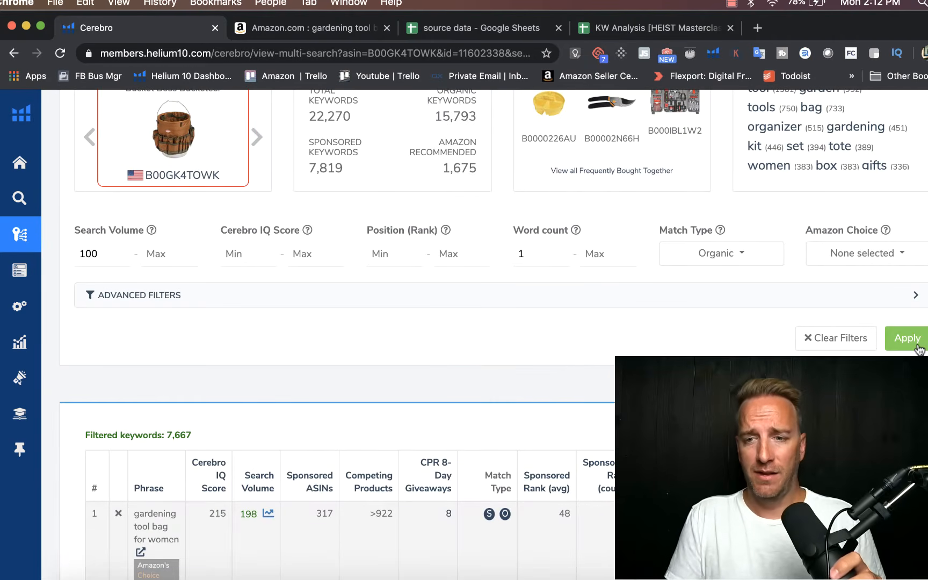
Step: Export the filtered Cerebro keywords as a CSV file
scroll(589, 351, up, 5)
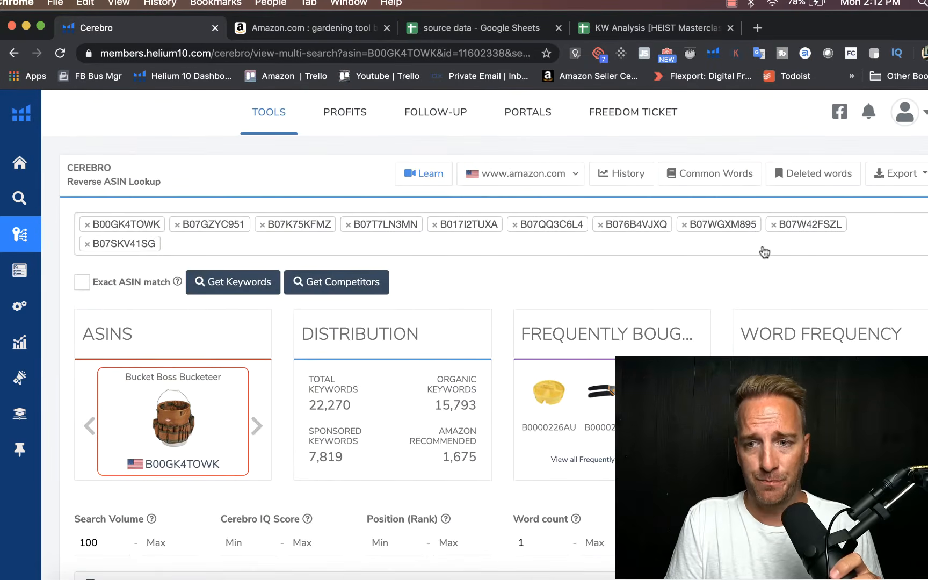
click(916, 173)
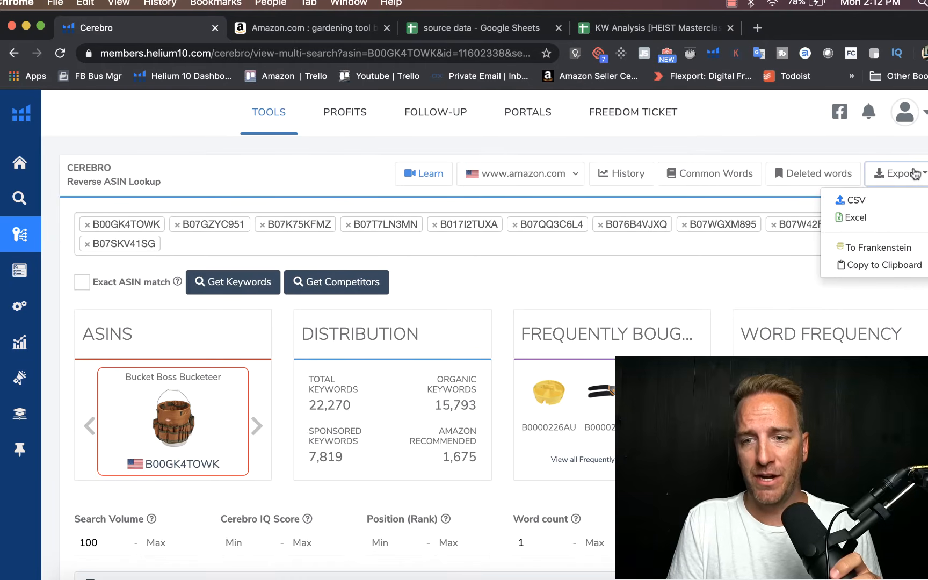
click(869, 195)
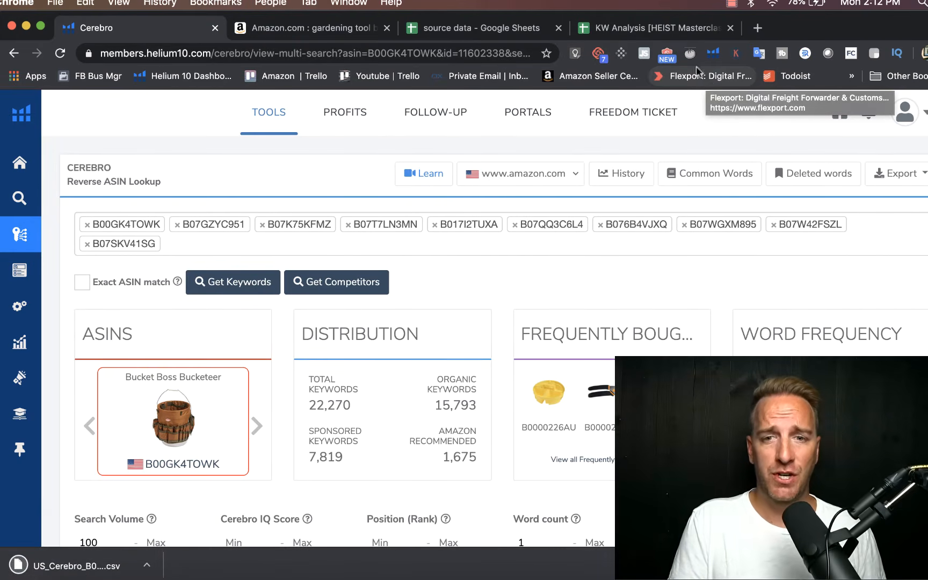
Step: Switch to the KW Analysis spreadsheet, add a new sheet and rename it KW Data Output H10
click(596, 27)
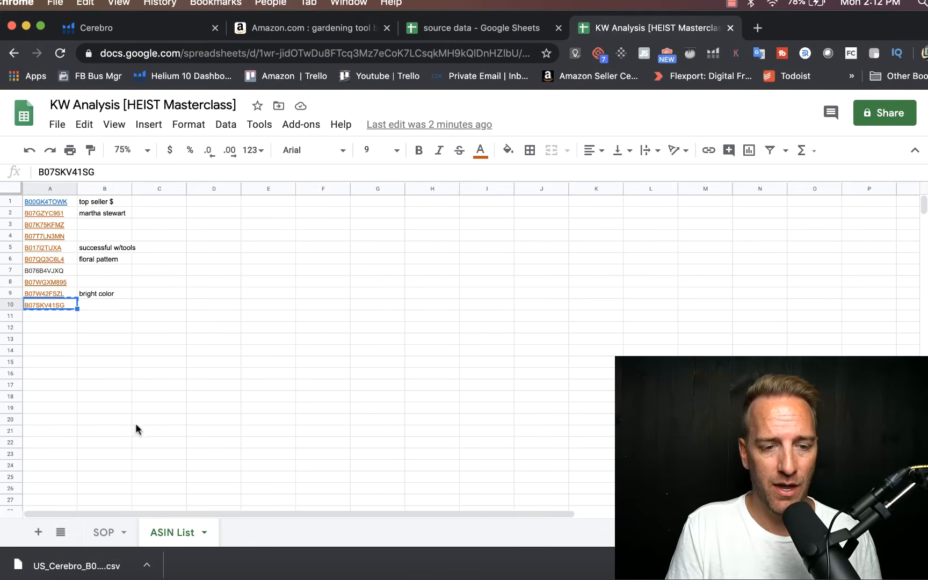
click(32, 534)
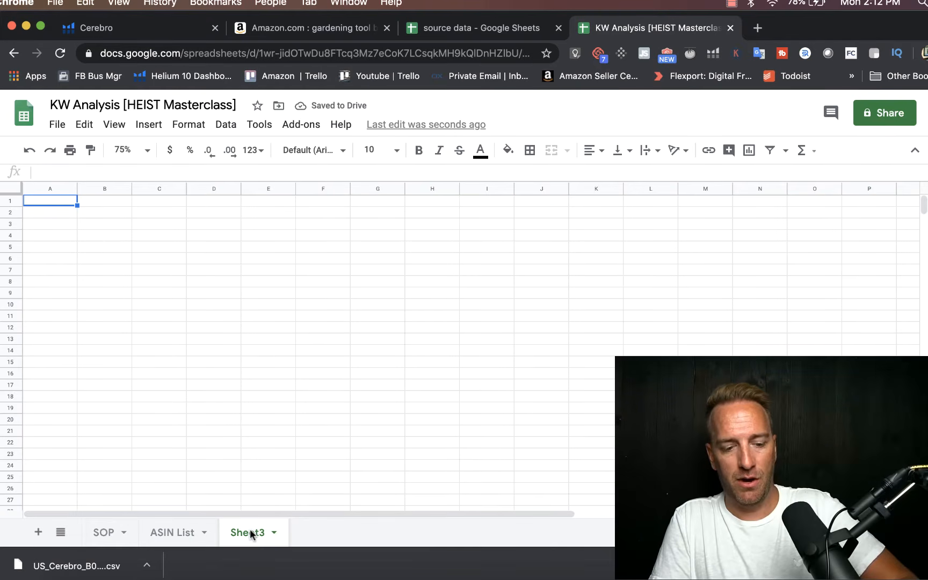
right_click(249, 529)
click(249, 352)
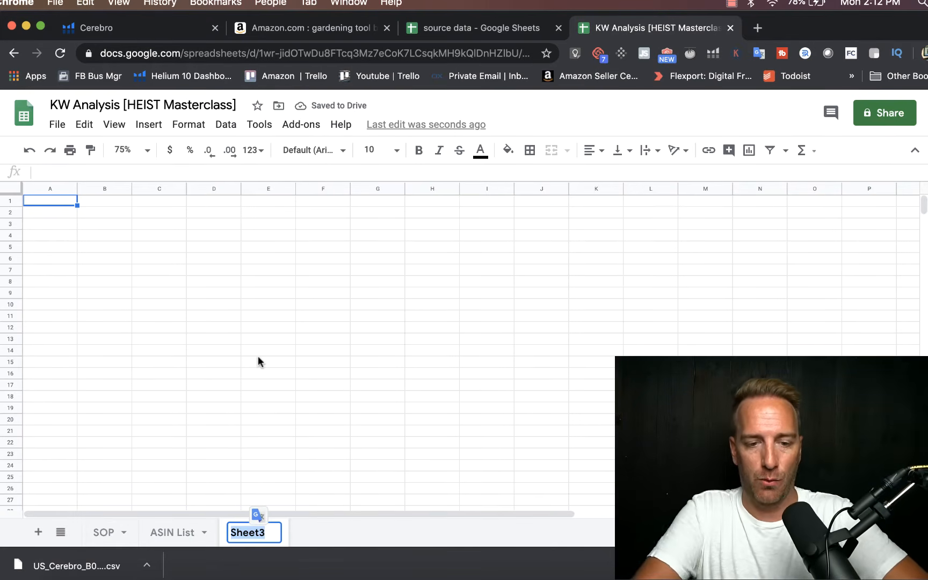
text(KW )
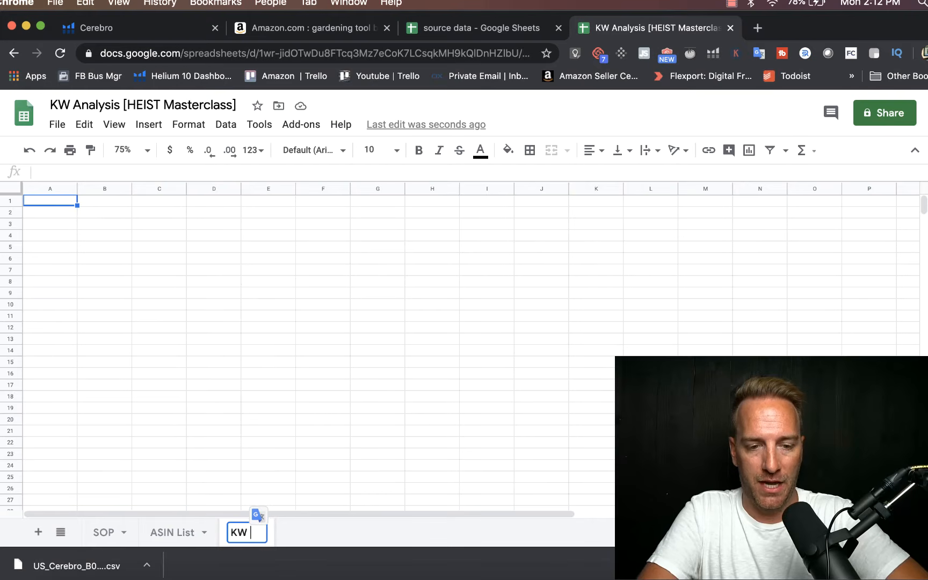
text(Data Output H10)
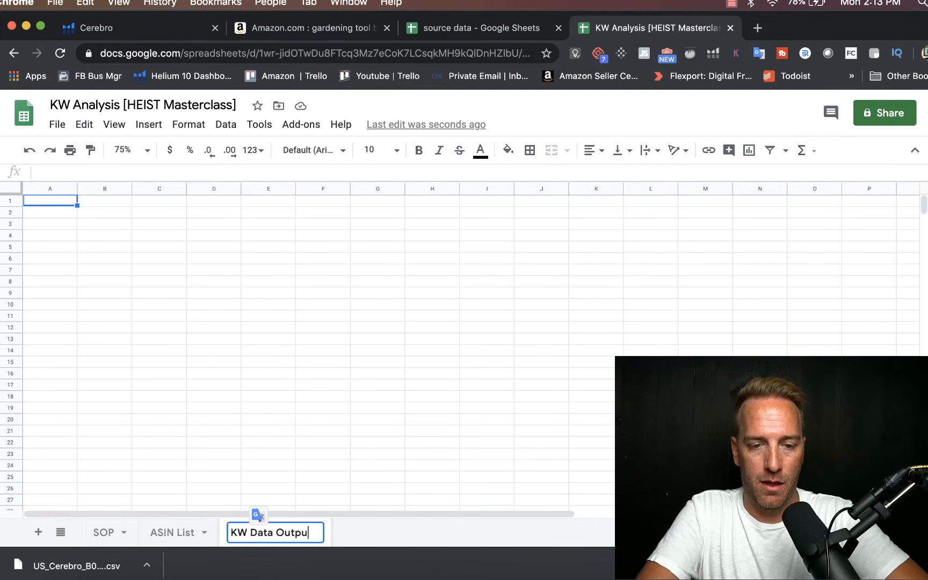
click(235, 273)
Step: Import the downloaded US_Cerebro_B00GK4TOWK.csv at cell A1, replacing data at the selected cell with automatic separator detection
click(46, 203)
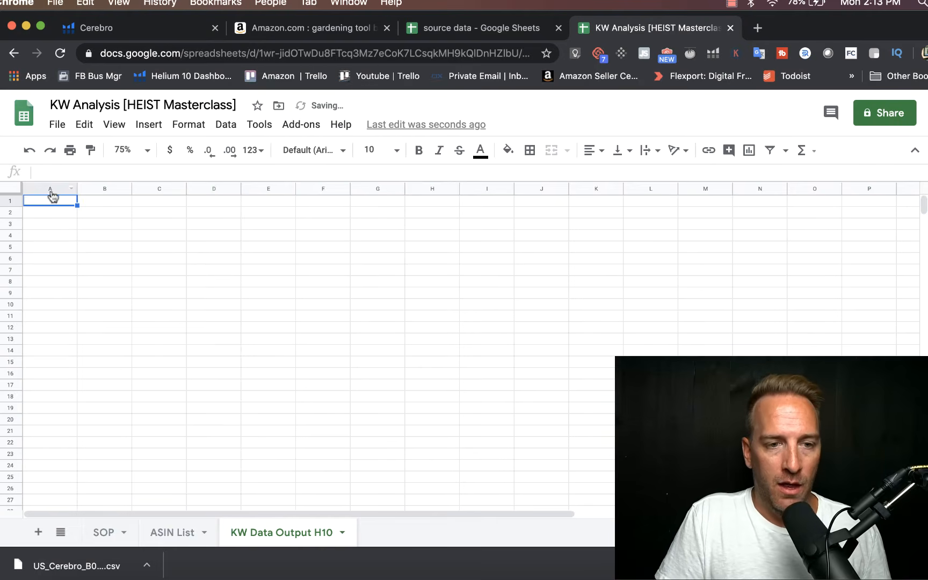
click(58, 124)
click(98, 232)
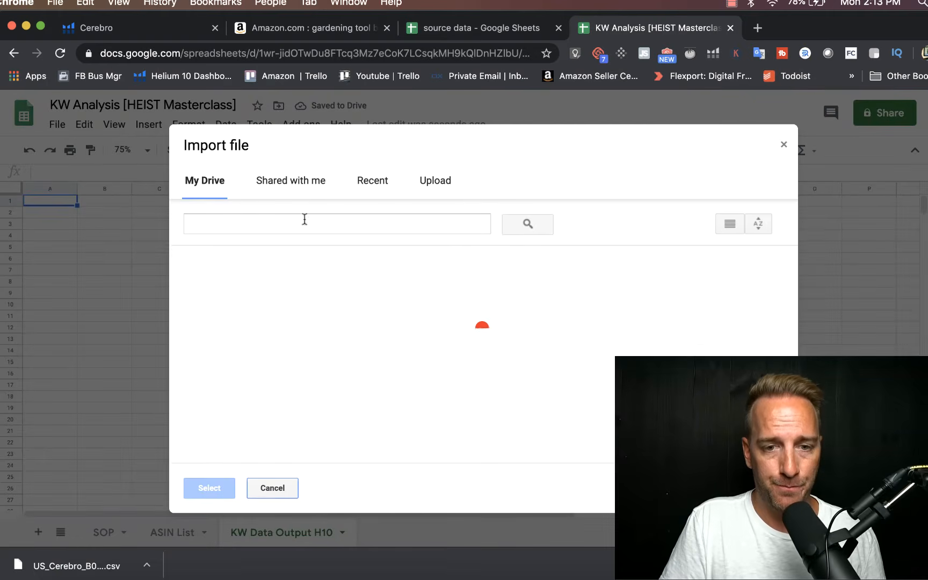
click(438, 182)
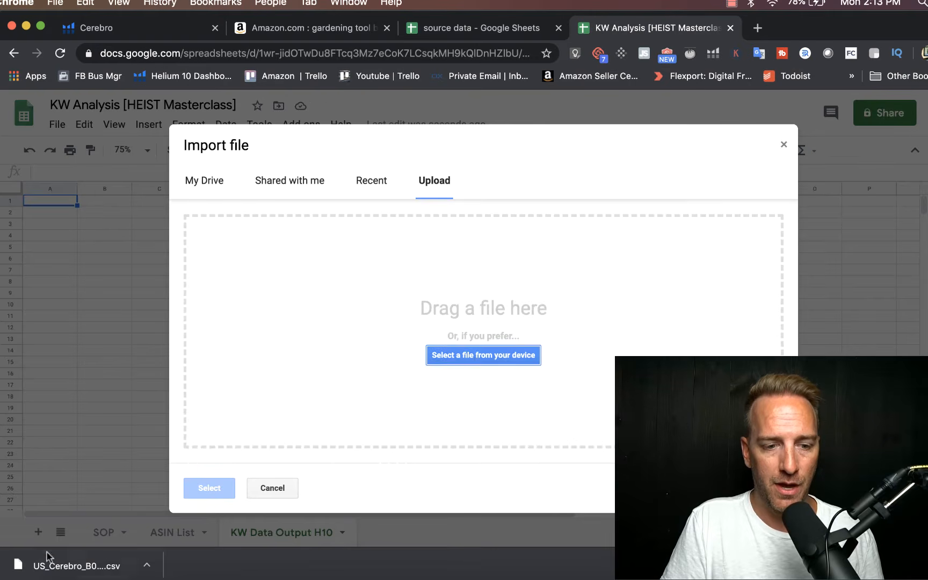
drag(76, 565, 413, 366)
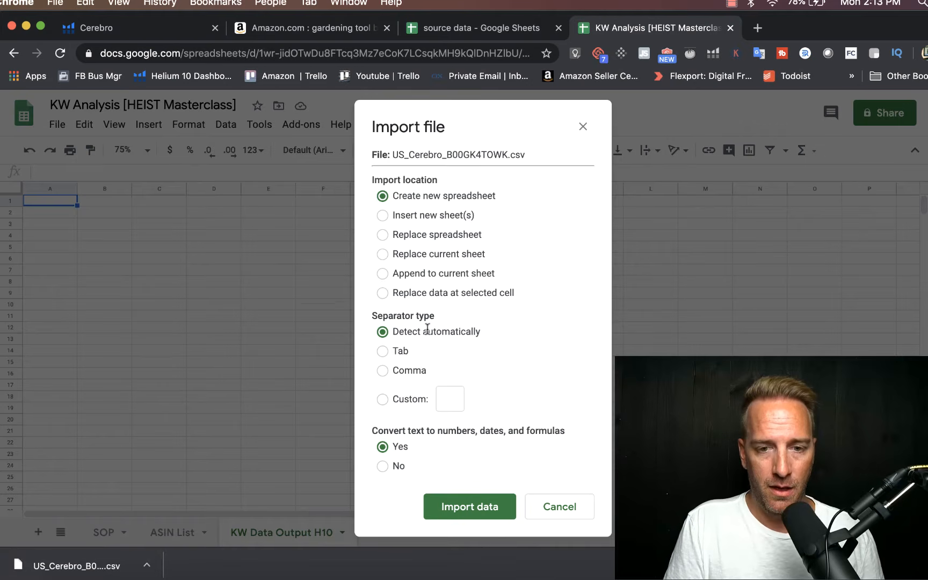
click(425, 294)
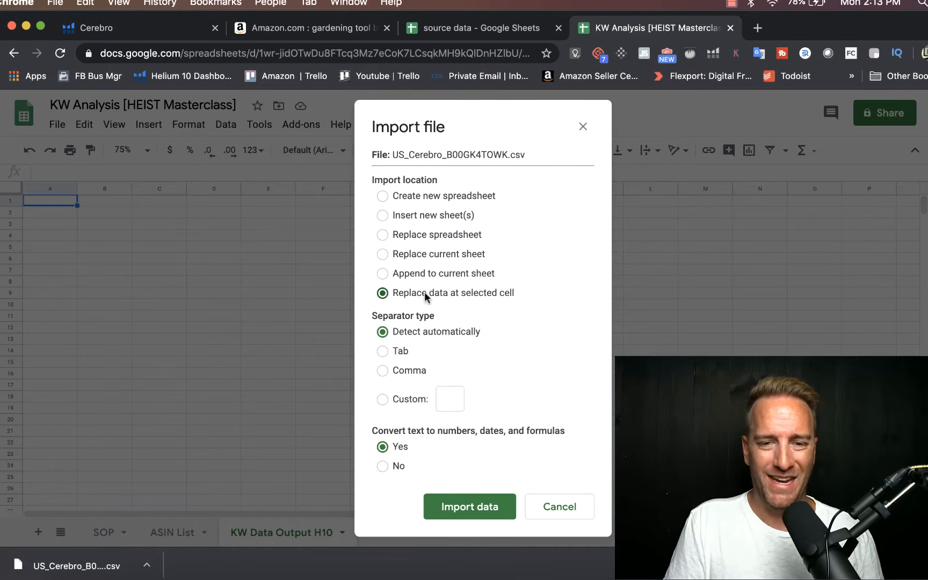
click(445, 508)
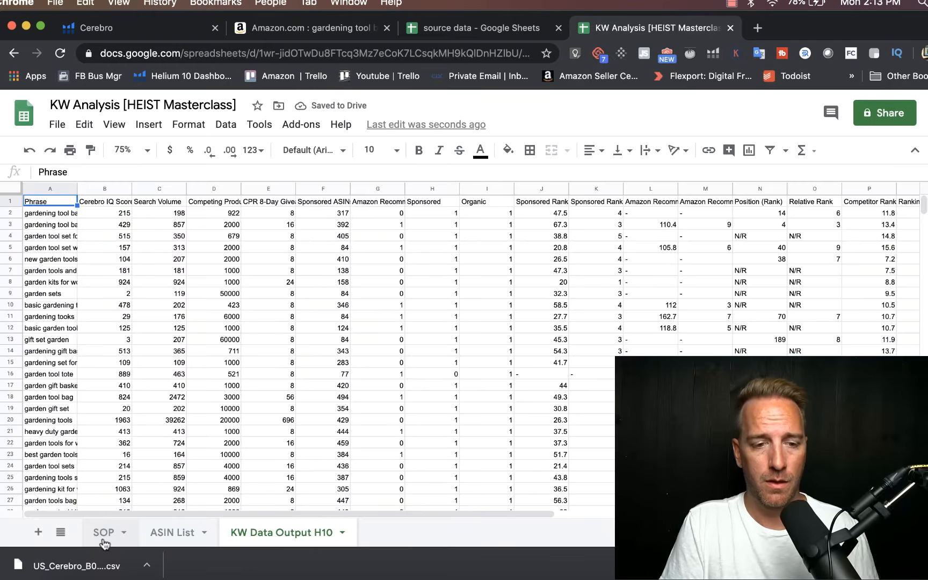
Step: On the SOP sheet, shrink the turquoise cover box from its upper edge to uncover procedure steps 3 and 4
click(103, 532)
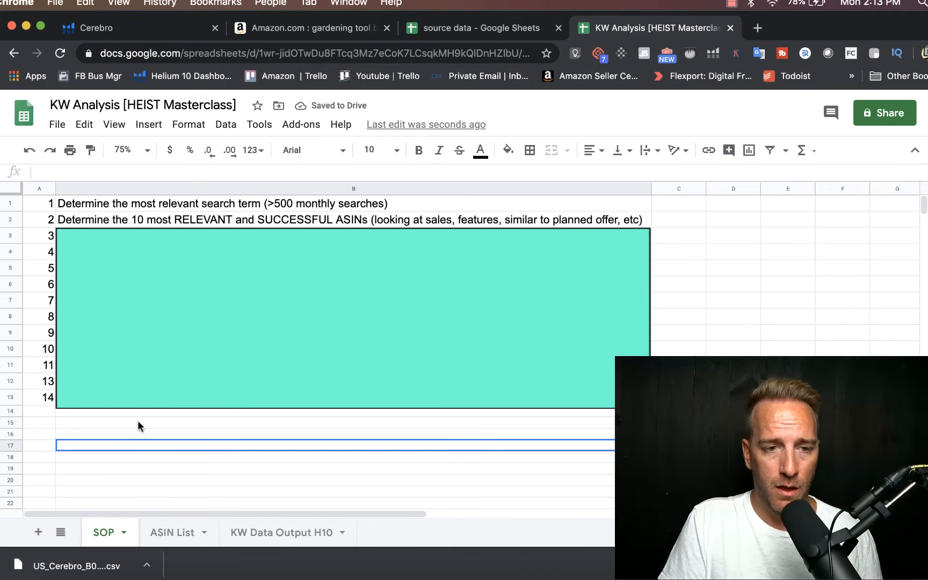
click(182, 328)
drag(354, 228, 354, 245)
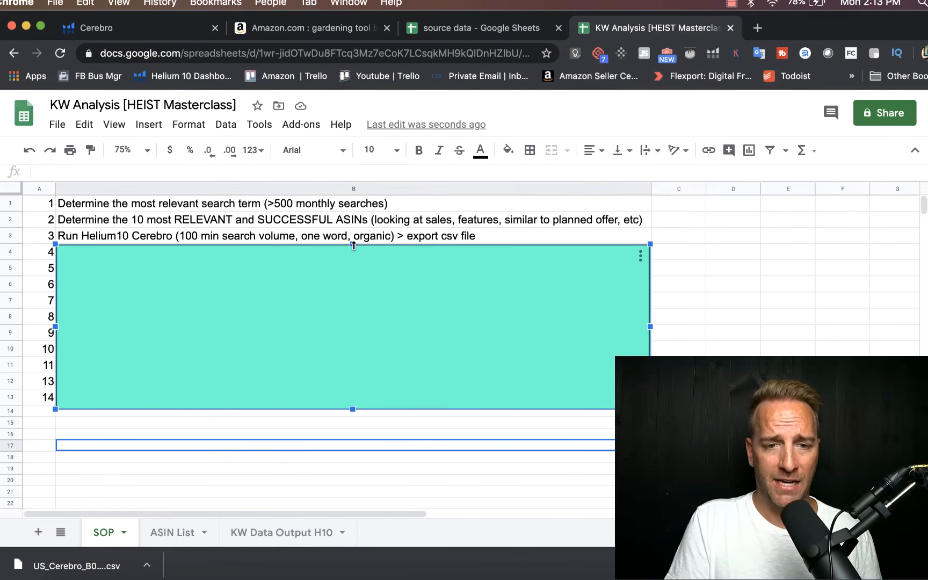
drag(353, 246, 354, 262)
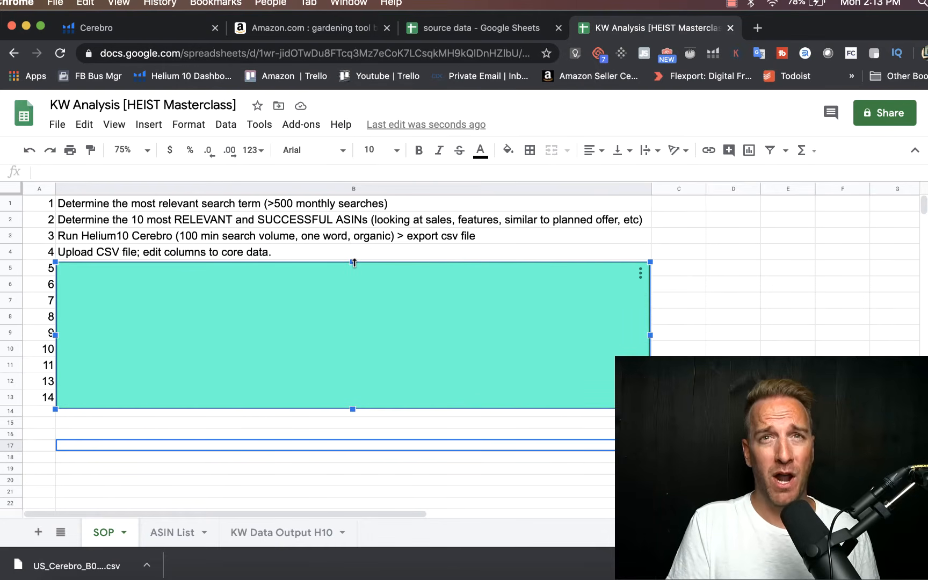
Step: Delete the Cerebro IQ Score column from the KW Data Output H10 sheet
click(259, 532)
click(280, 374)
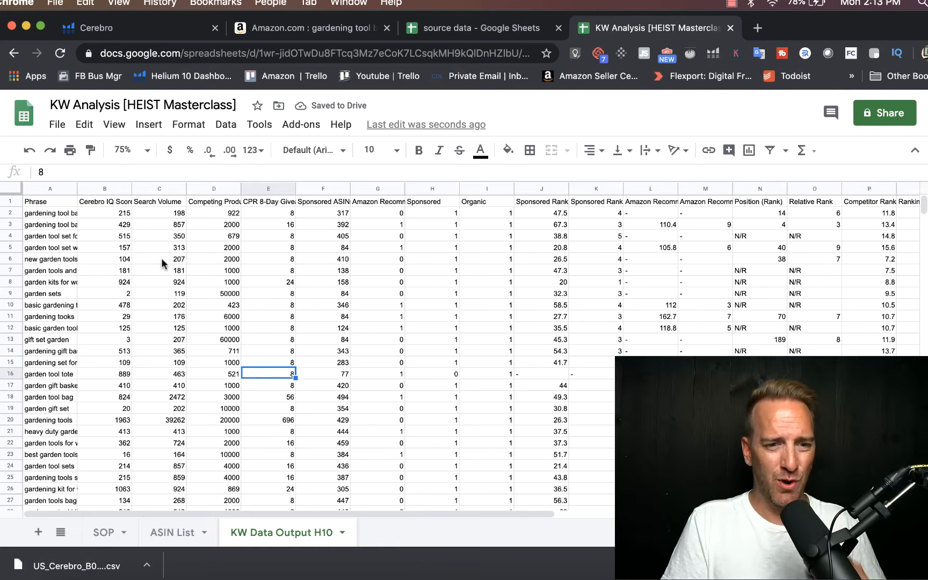
right_click(104, 183)
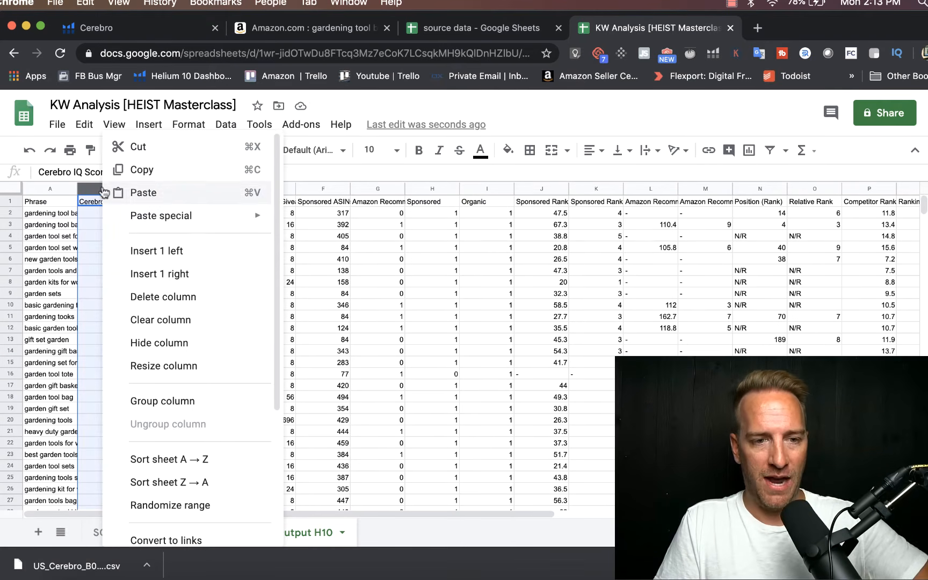
click(150, 295)
click(164, 211)
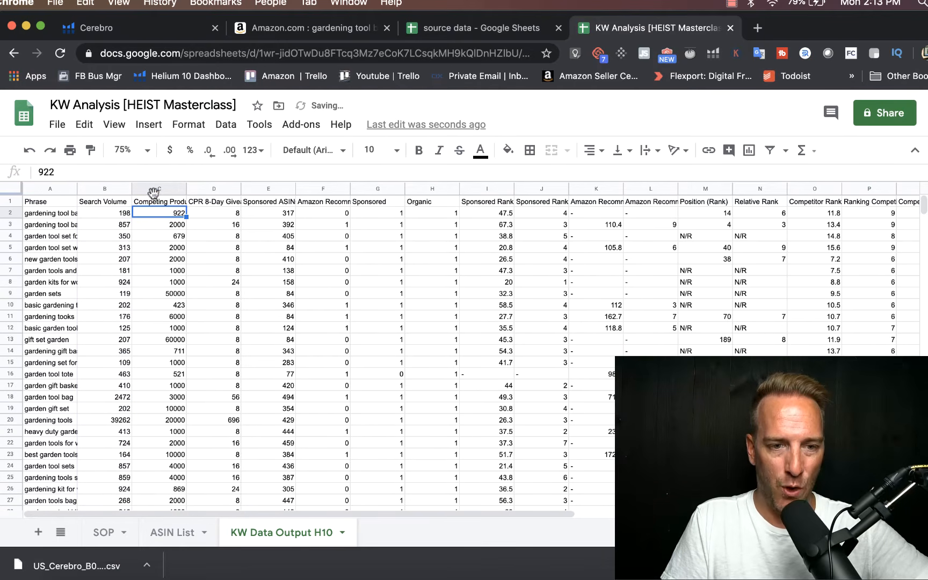
Step: Delete columns C to L, from Competing Products up to the column before Position (Rank)
drag(155, 192, 634, 198)
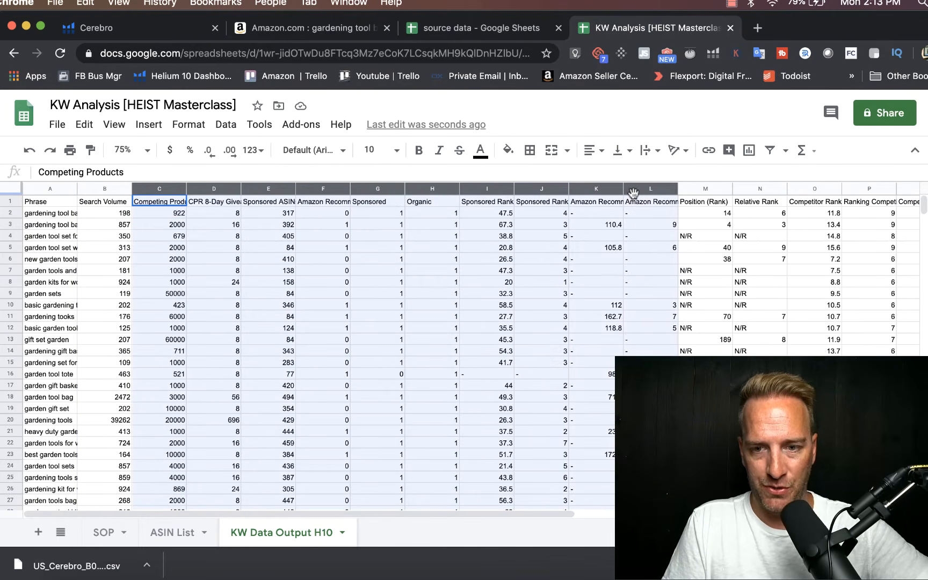
right_click(634, 198)
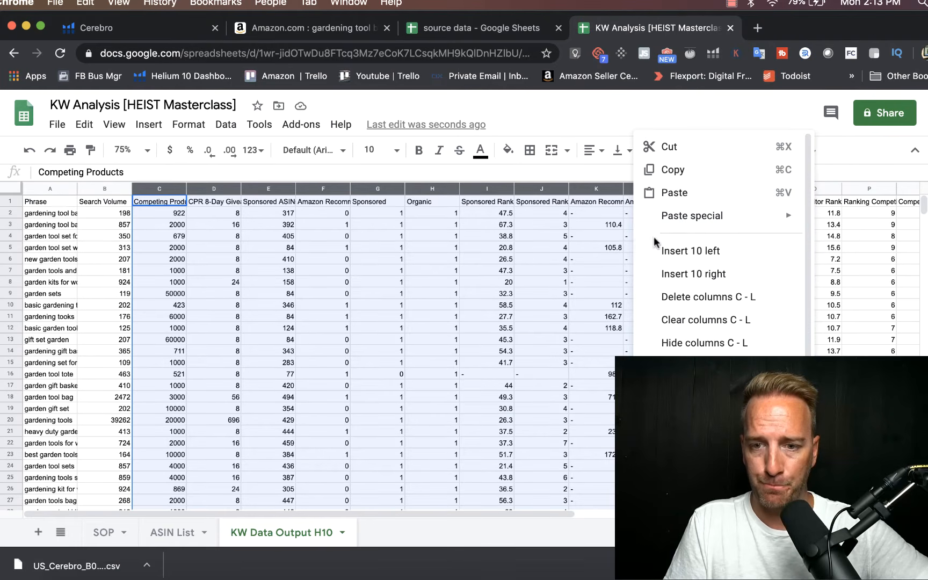
click(671, 297)
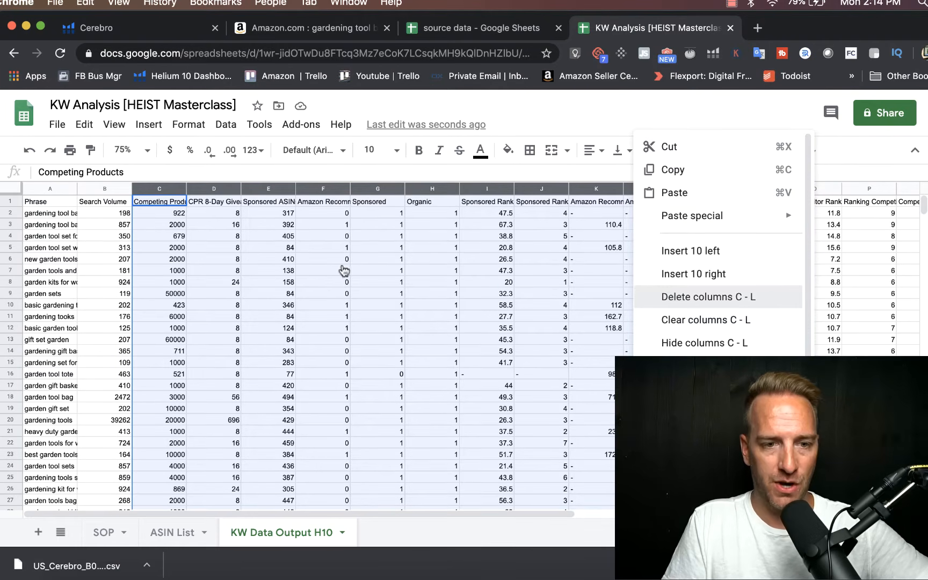
click(224, 237)
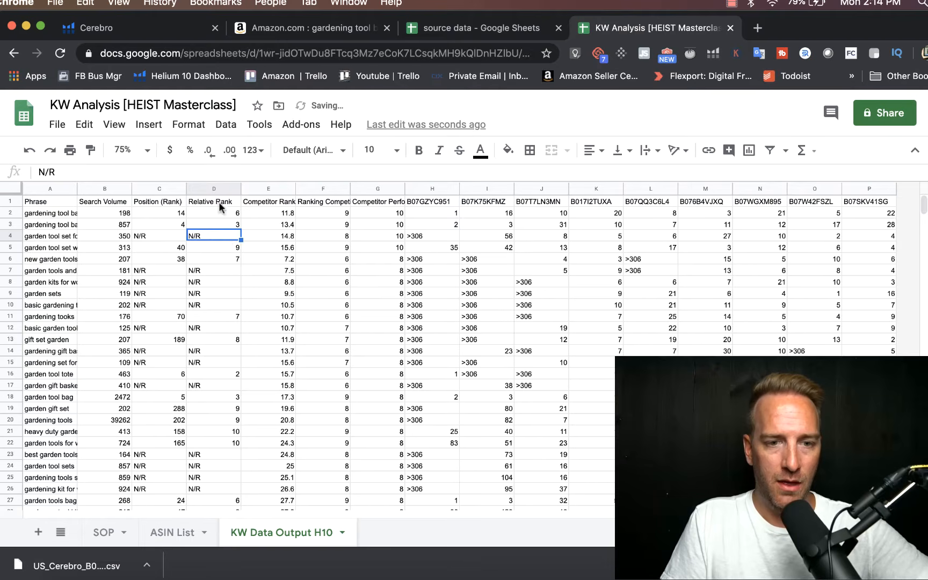
Step: Delete columns D to G, from Relative Rank up to the column before the B07GZYC951 ranks
drag(213, 184, 371, 187)
right_click(371, 187)
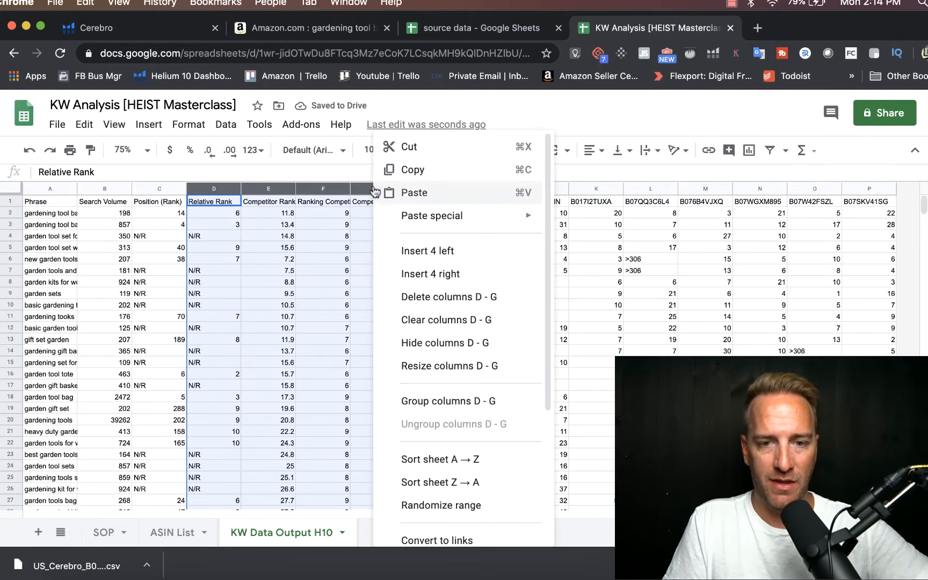
click(411, 297)
click(342, 313)
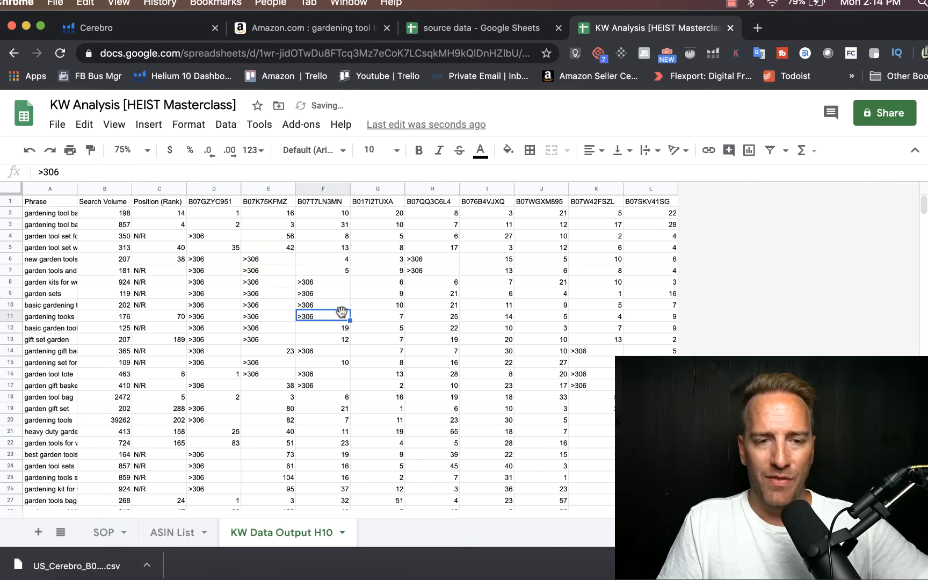
Step: Copy the ten ASINs in A1:A10 of the ASIN List sheet and paste them transposed over the KW Data Output H10 headers from C1
click(164, 206)
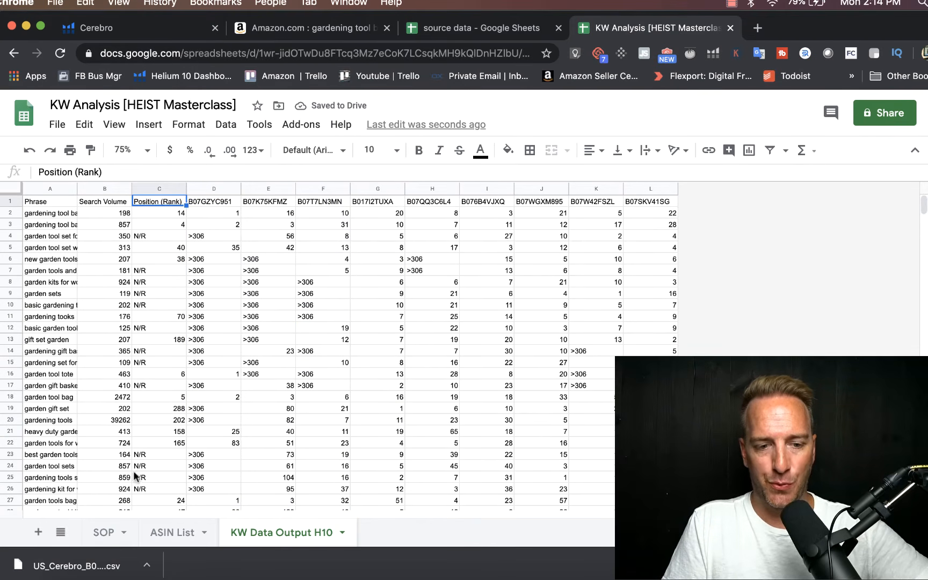
click(168, 534)
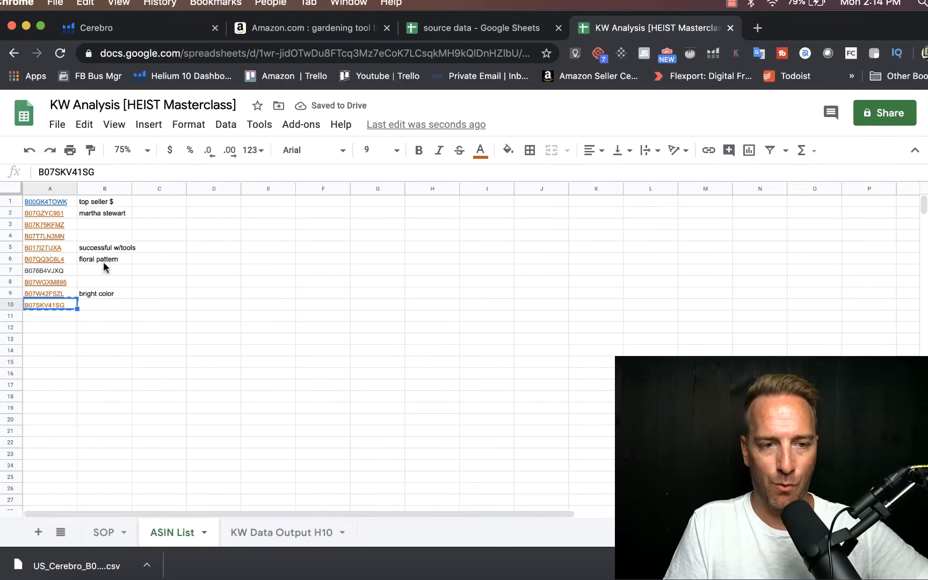
click(73, 203)
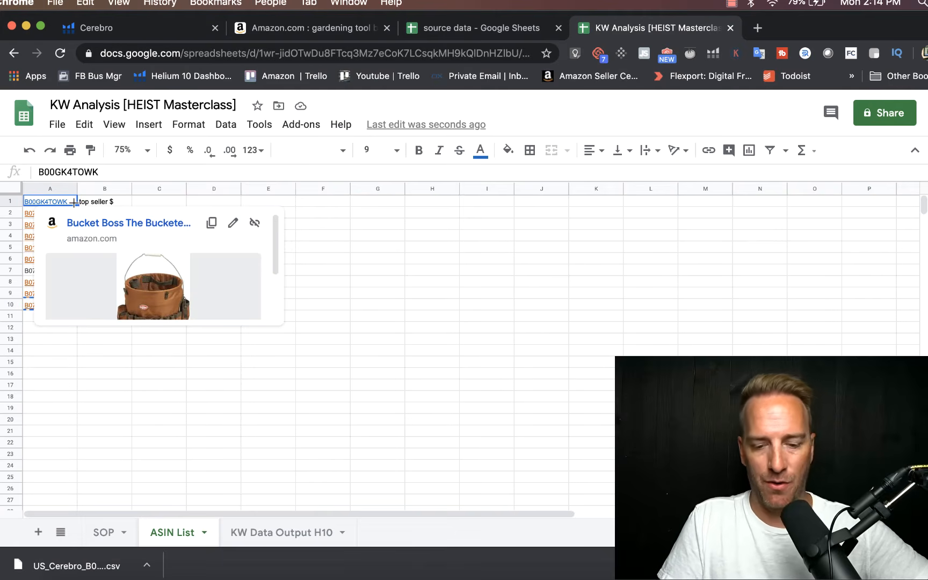
drag(73, 202, 54, 305)
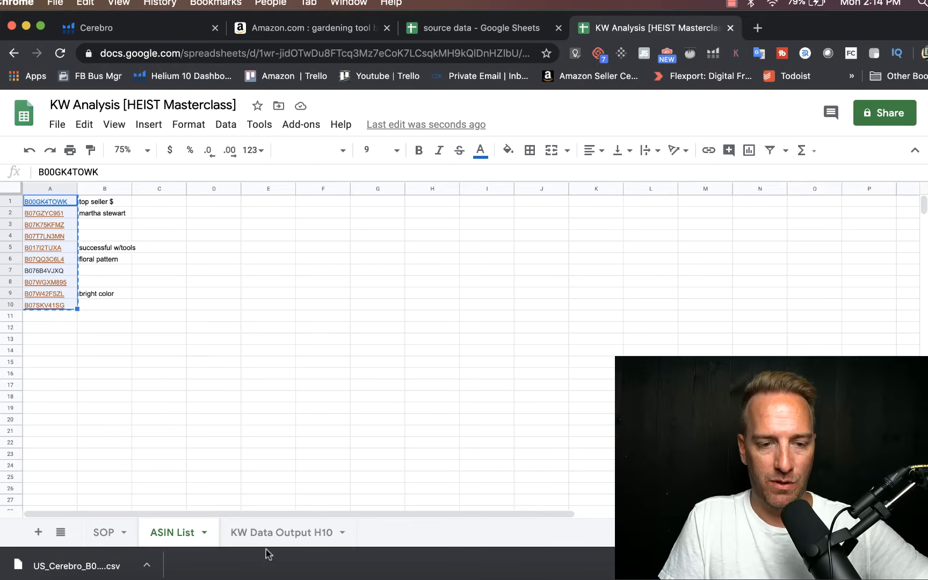
click(279, 532)
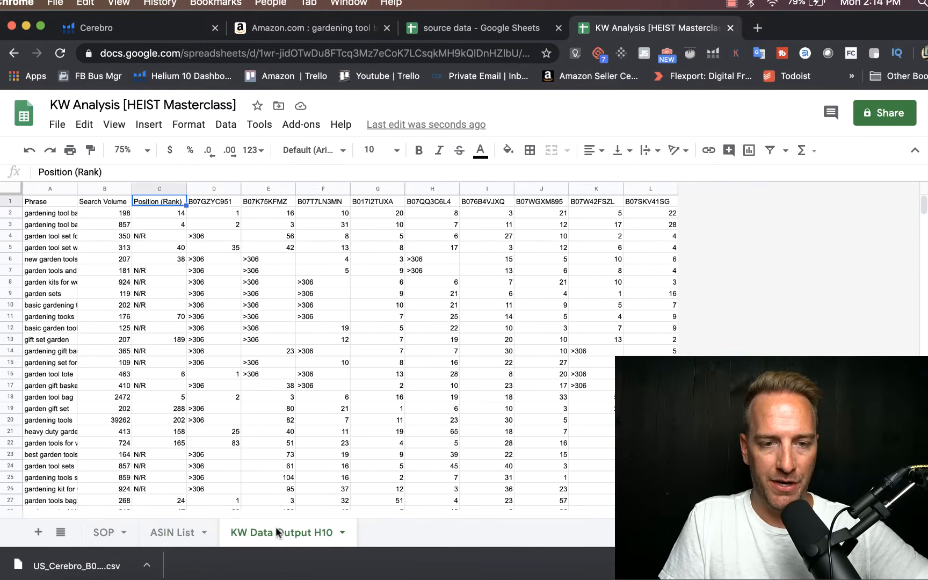
right_click(154, 202)
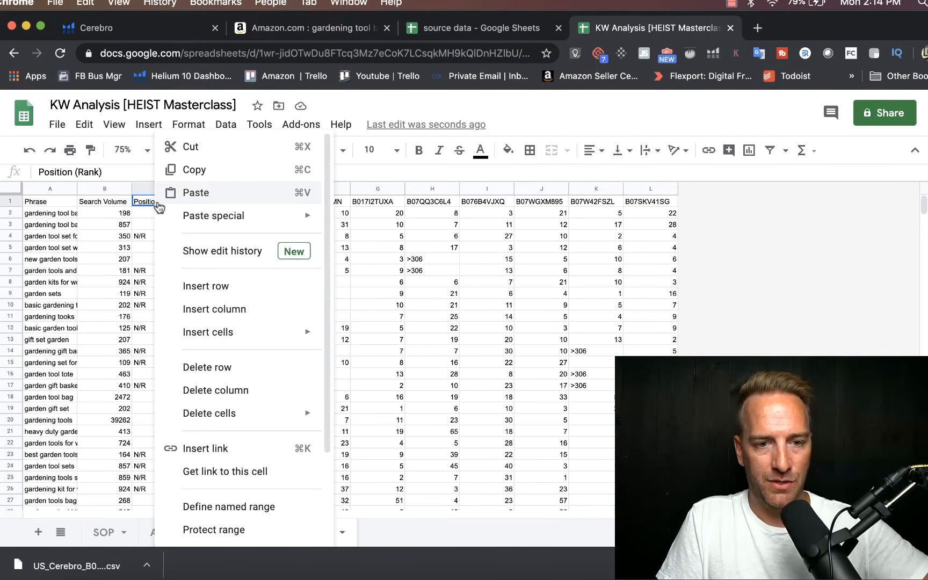
mouse_move(217, 221)
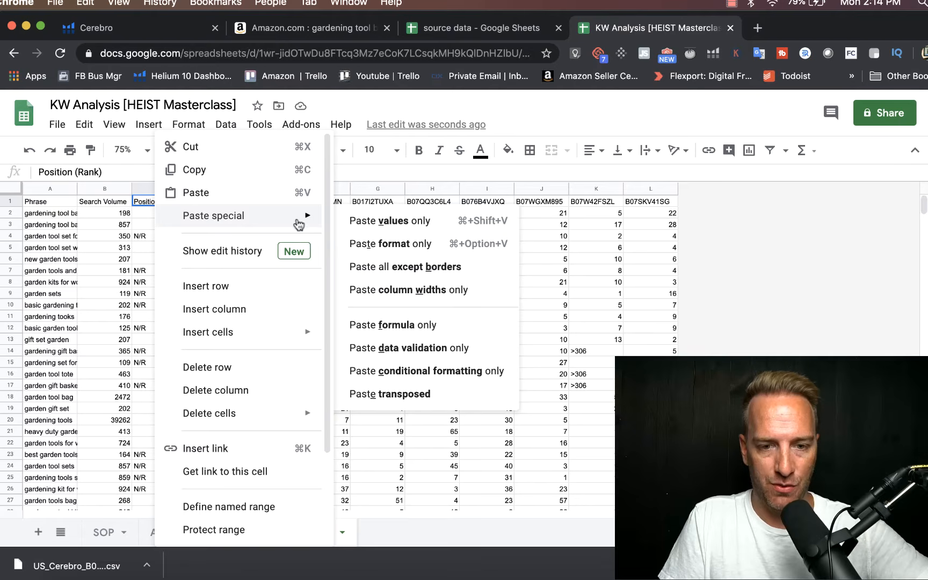
click(420, 395)
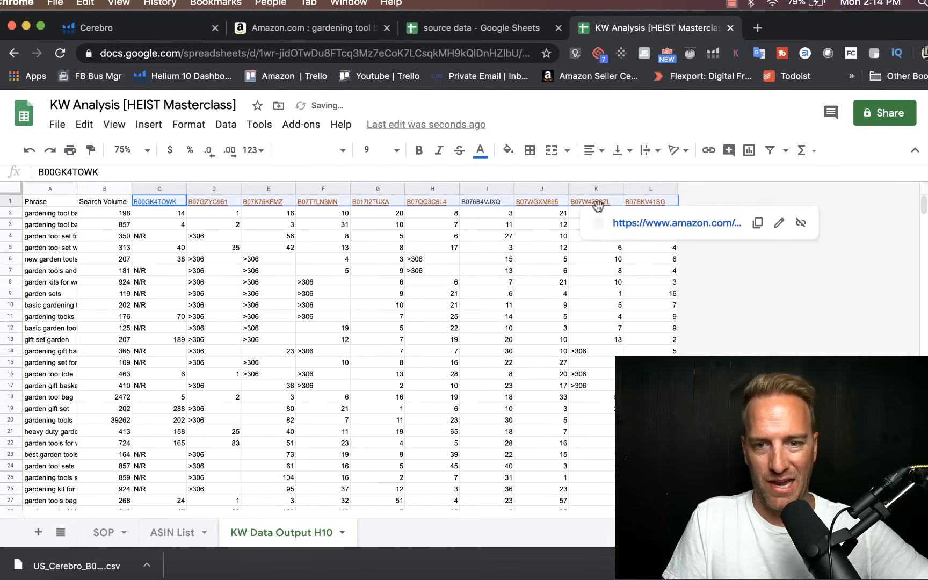
click(535, 258)
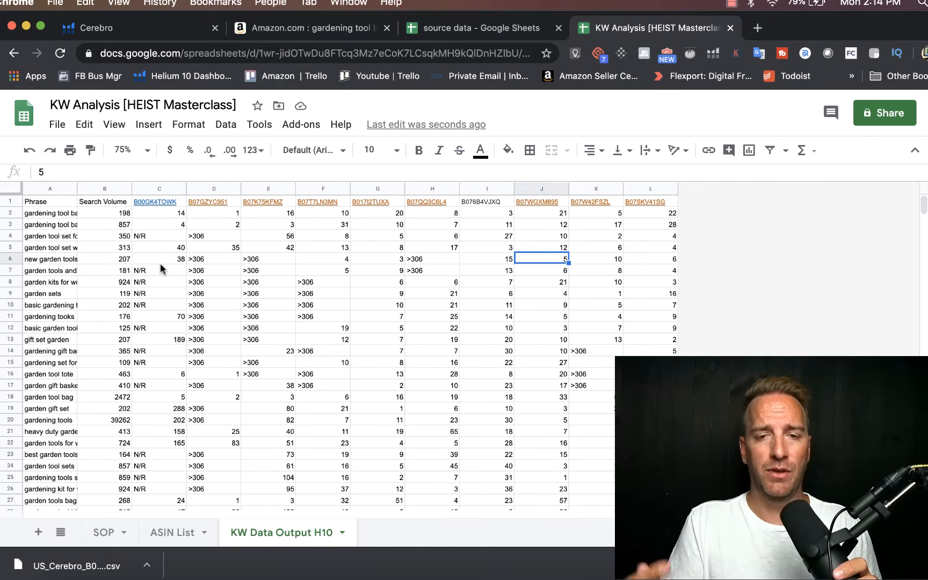
Step: Make the header row of the KW Data Output H10 sheet bold
click(5, 201)
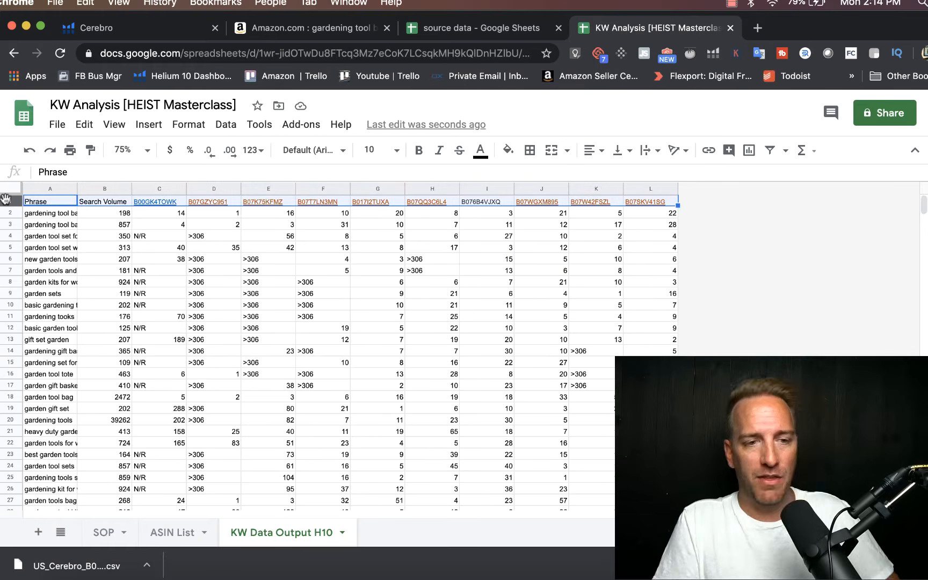
key(super+b)
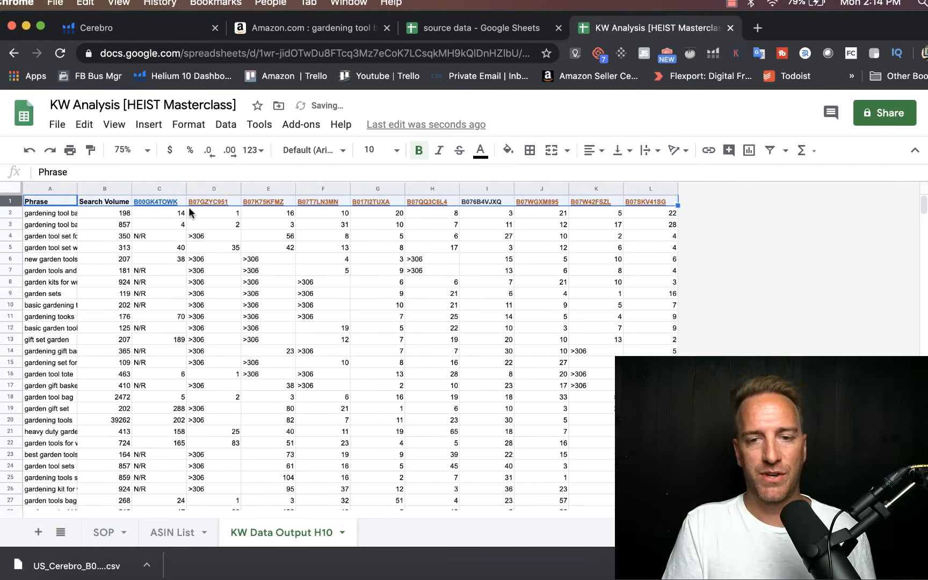
click(164, 242)
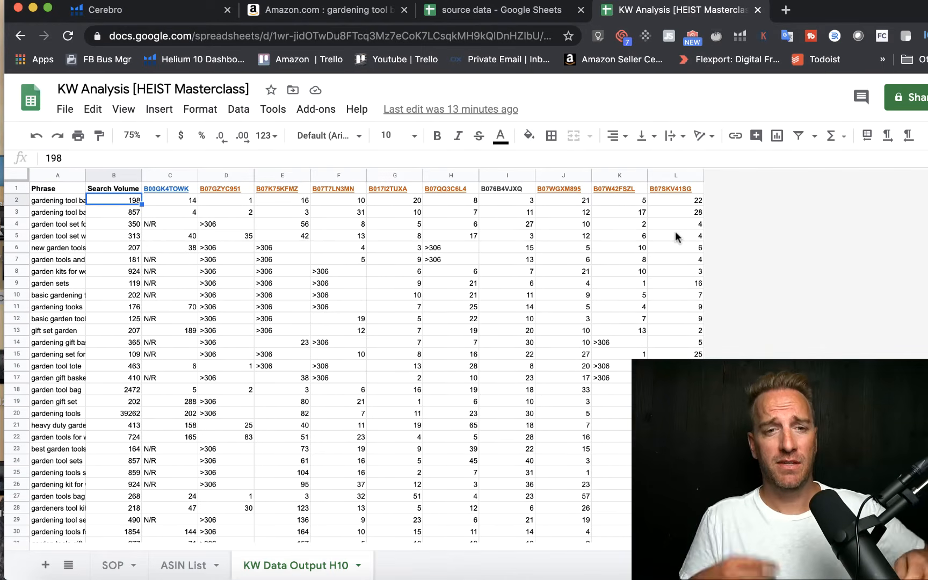
Step: Insert a new column before the Phrase column of the KW Data Output H10 sheet and head it SCORE
click(49, 203)
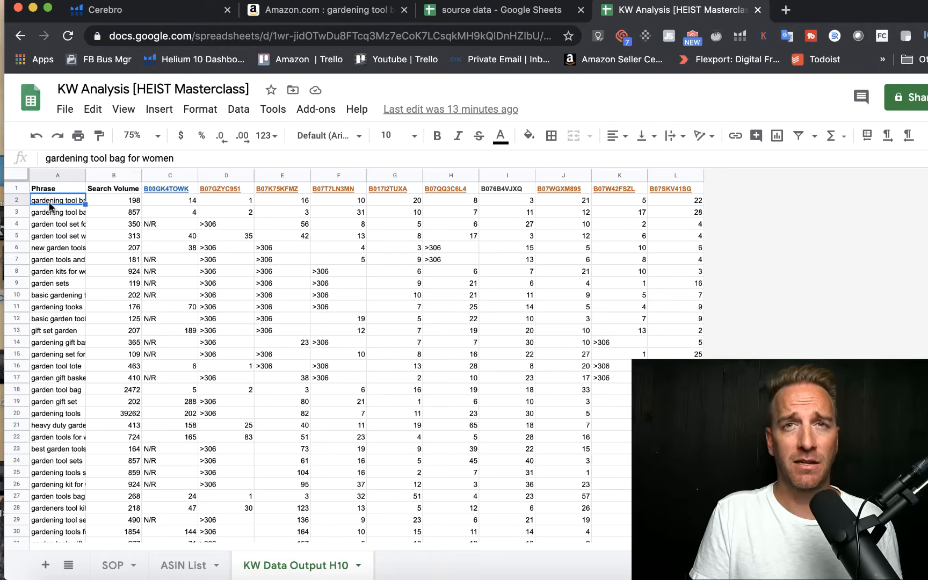
click(159, 113)
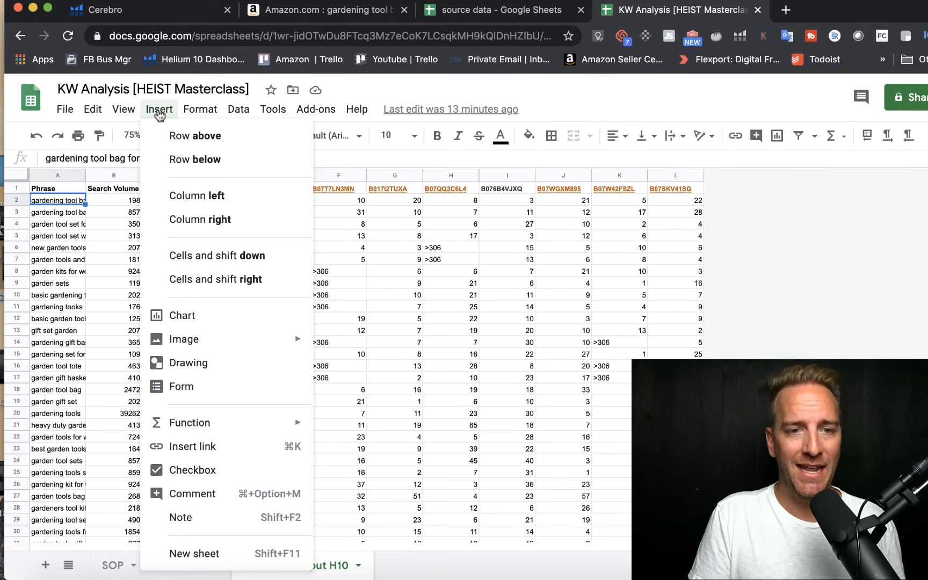
click(179, 194)
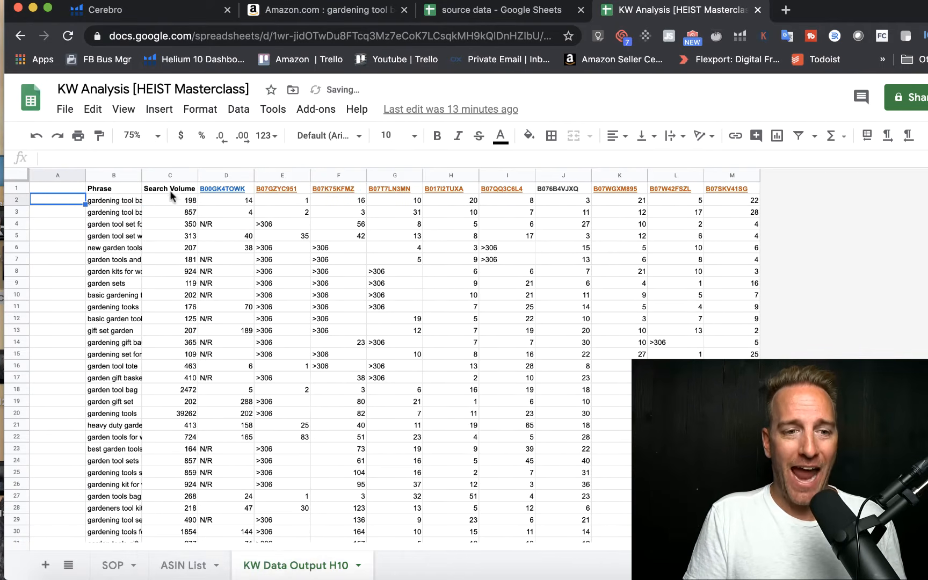
click(94, 226)
click(63, 189)
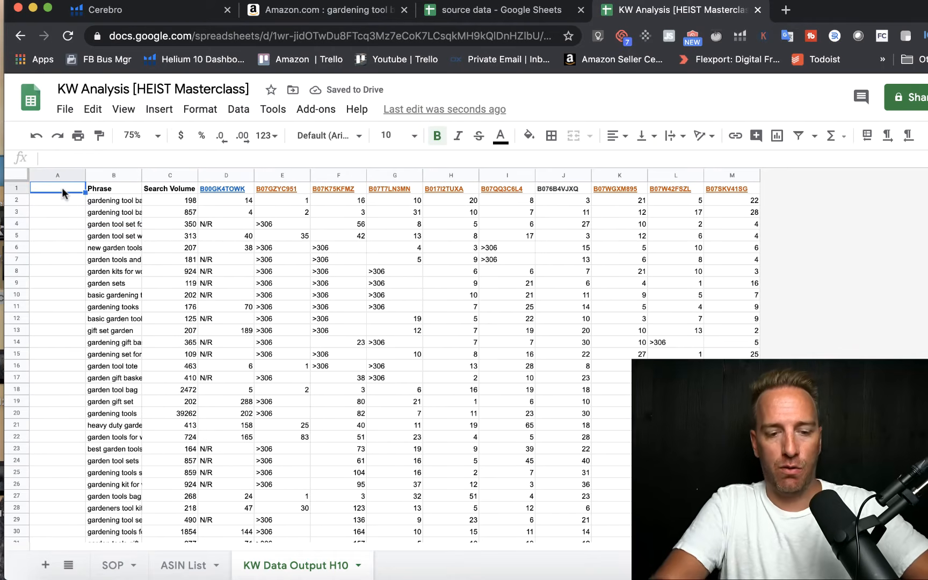
text(SCORE)
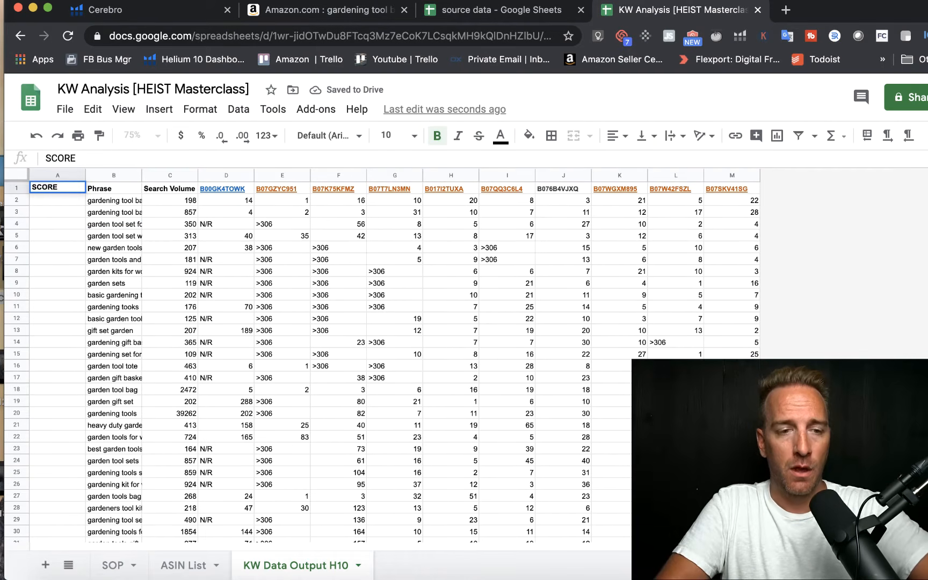
key(Return)
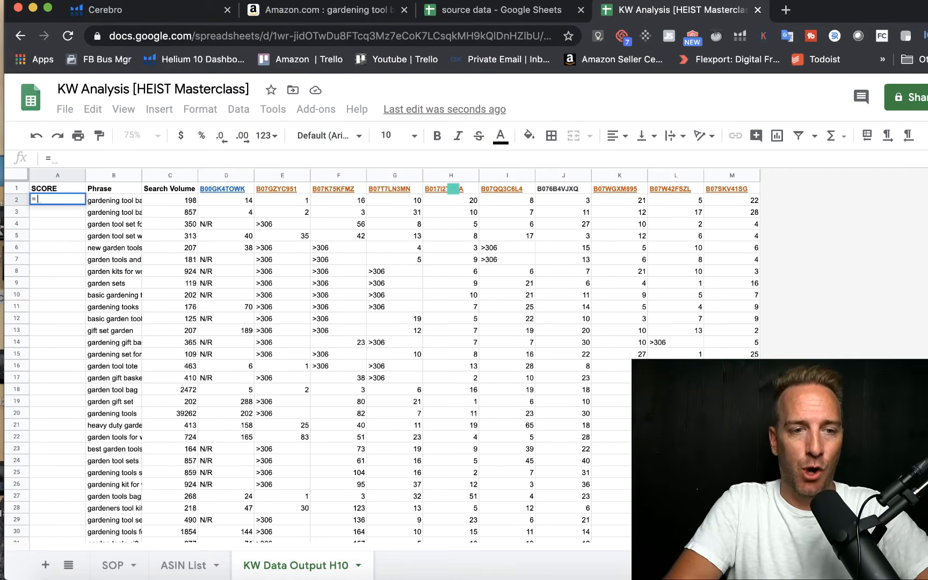
Step: Enter the formula =countif(D2:M2,"<30") in A2 to count the competitors ranking under 30 for the first keyword
text(c)
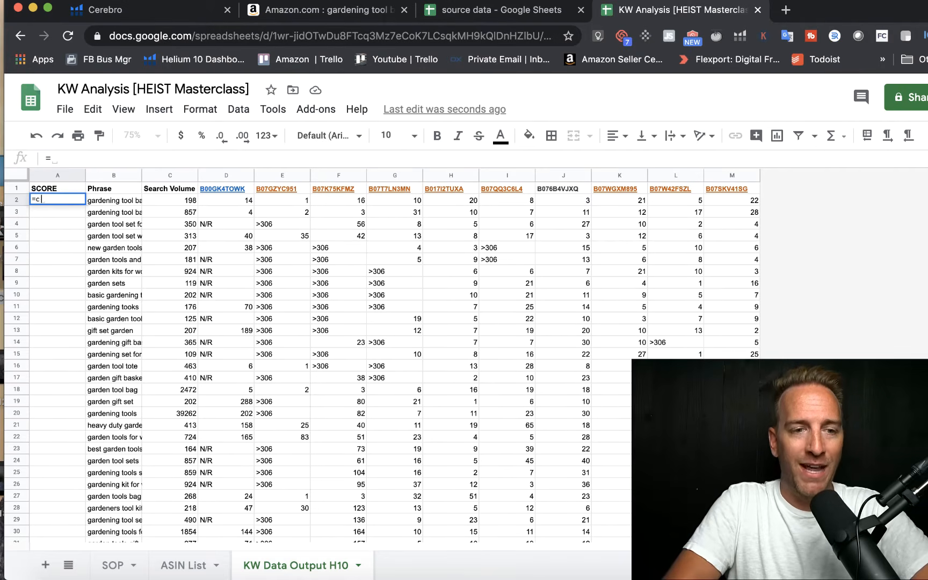
text(ountif)
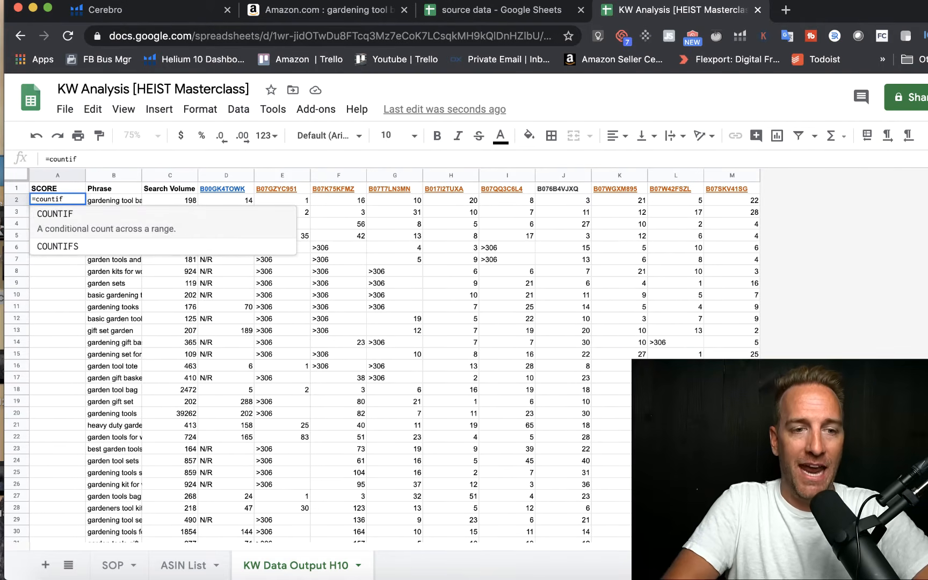
text(()
drag(217, 194, 717, 200)
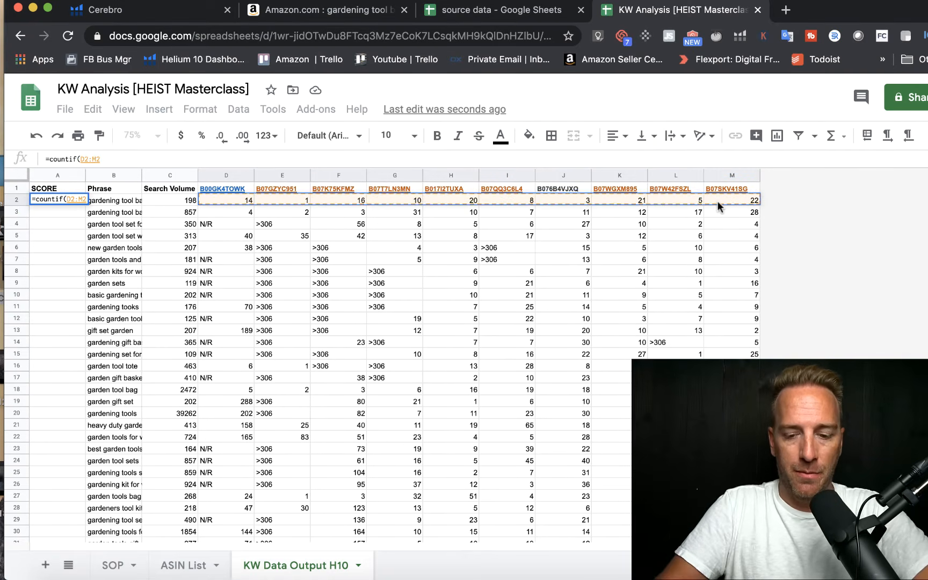
text(,)
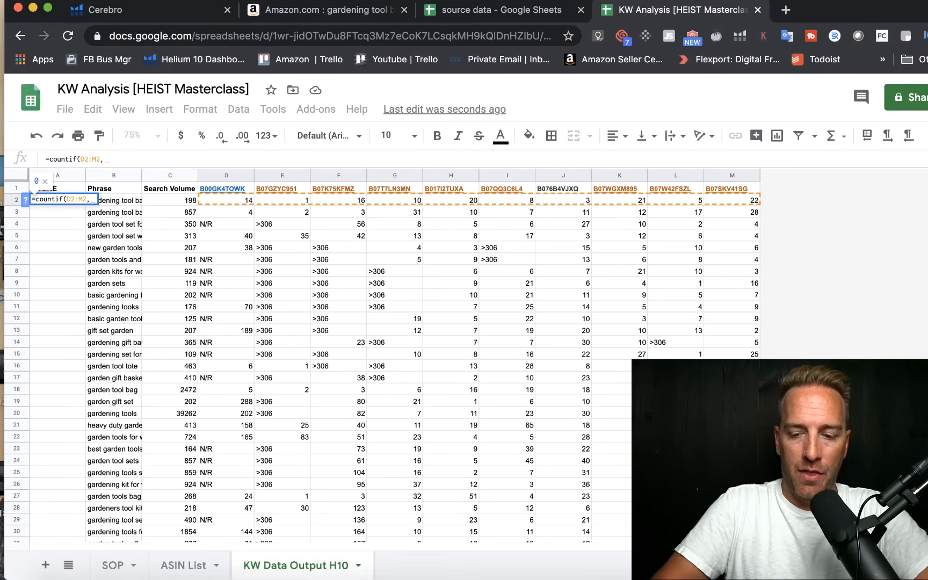
text("<)
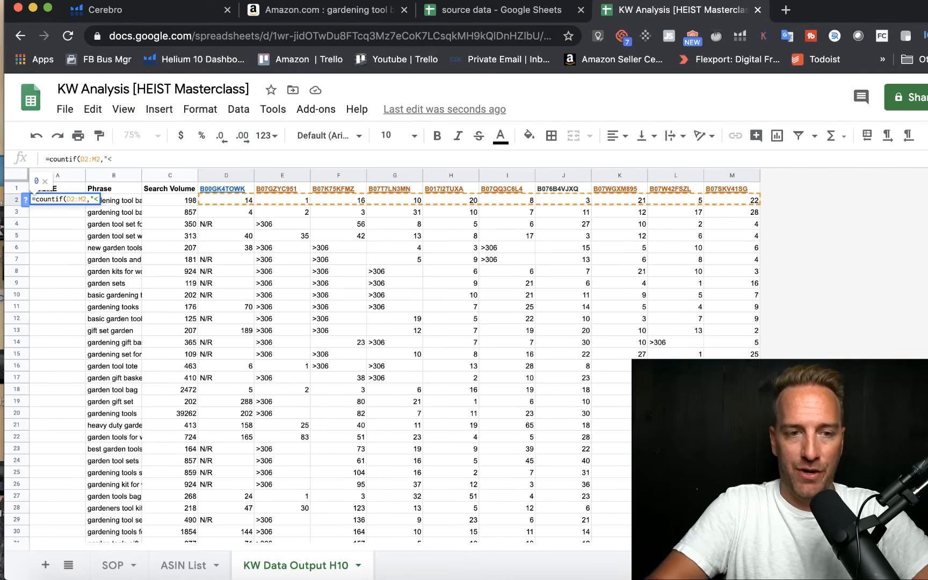
text(30"))
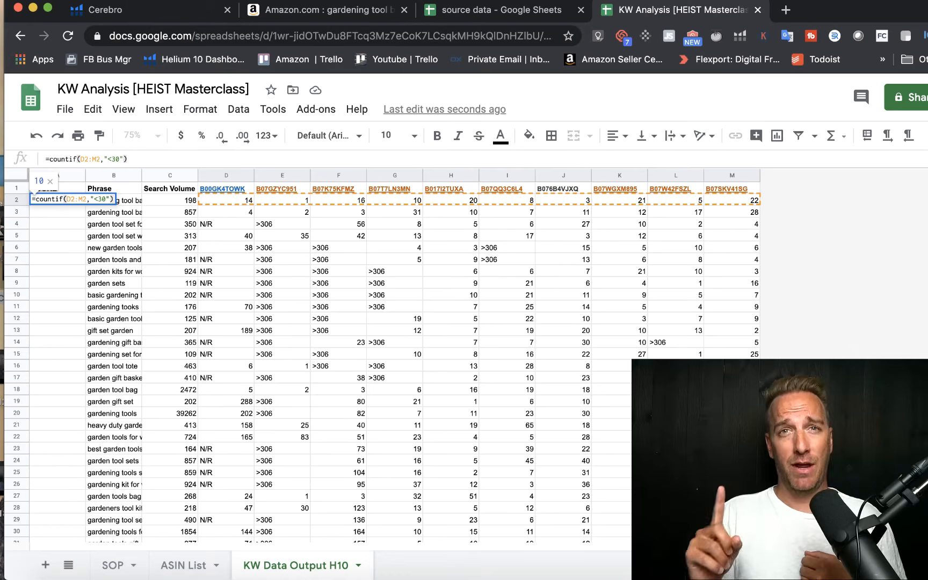
key(Return)
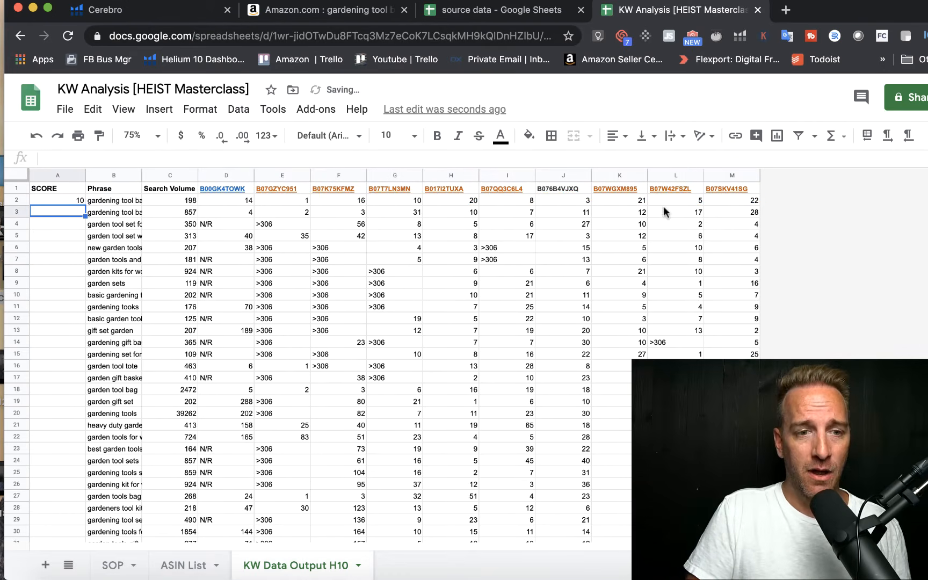
Step: Fit the Phrase column to its contents and fill the A2 score formula down all keyword rows
click(78, 200)
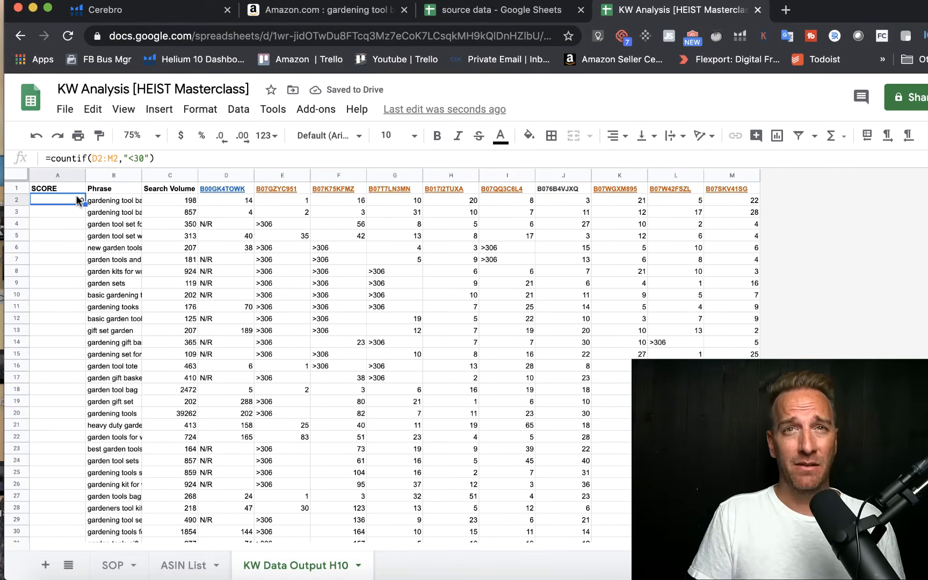
double_click(141, 173)
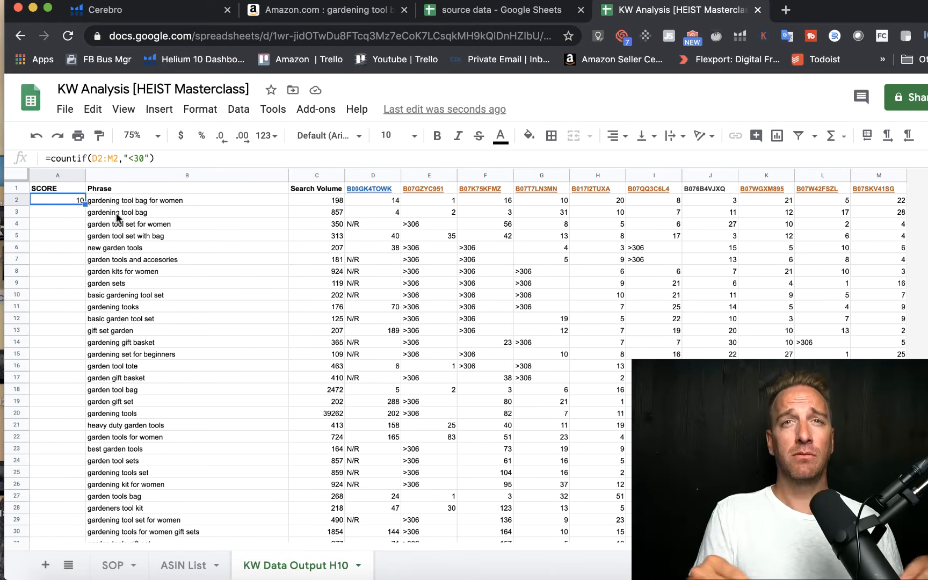
double_click(84, 204)
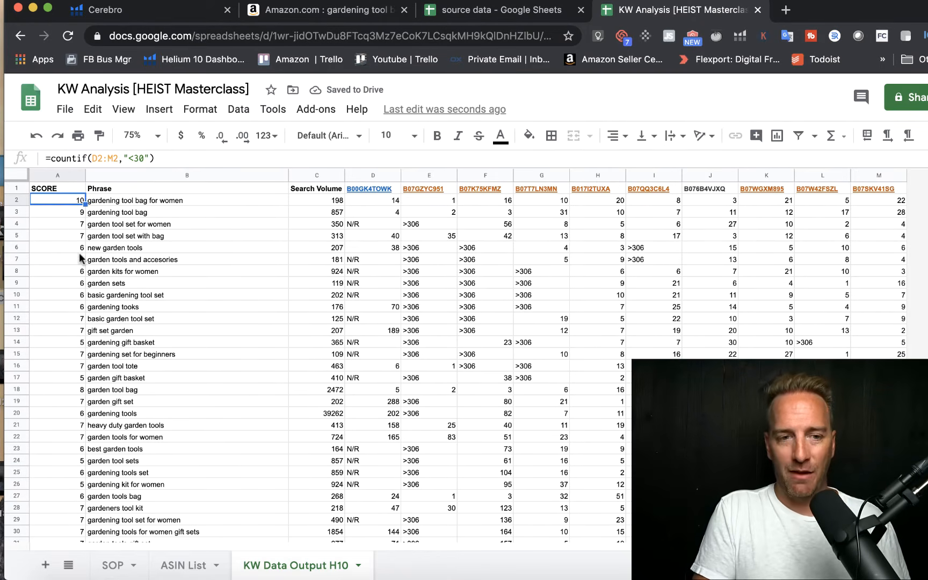
scroll(79, 255, down, 15)
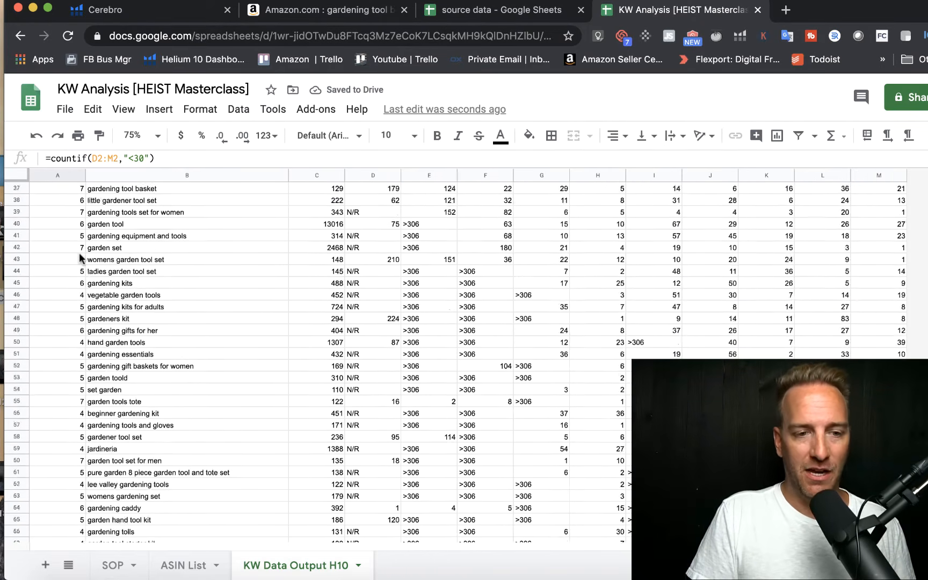
scroll(80, 258, up, 15)
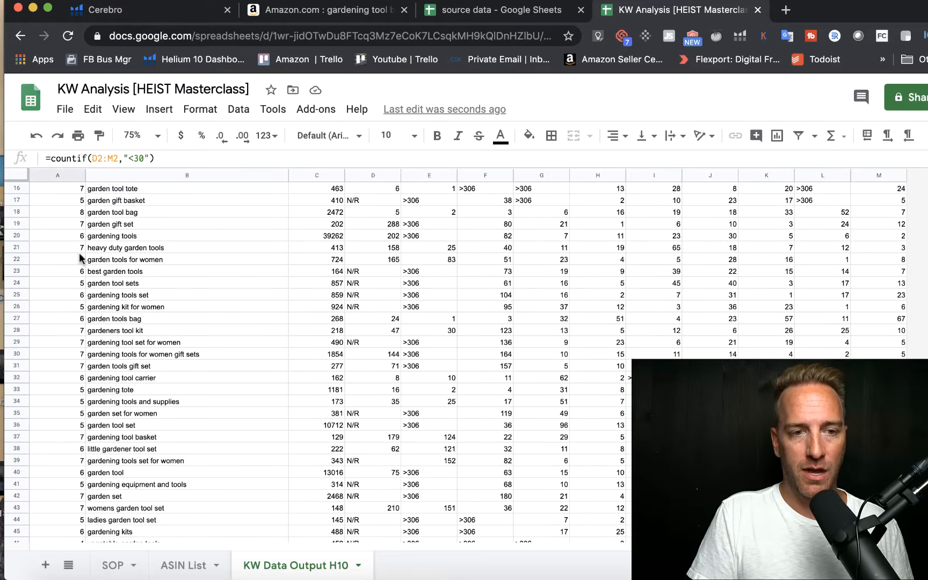
click(135, 272)
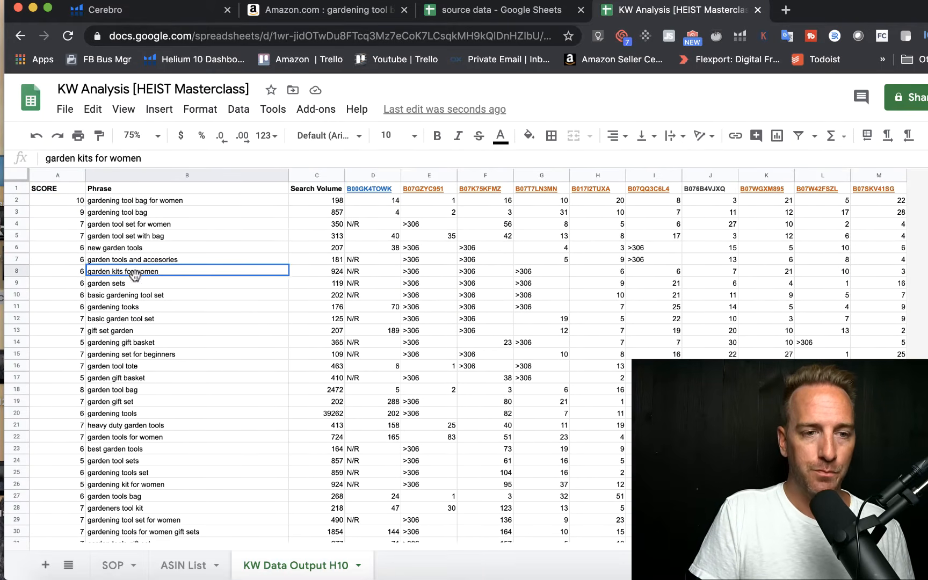
Step: Create a filter over columns A to M and sort the rows by SCORE in Z → A order
drag(58, 175, 858, 177)
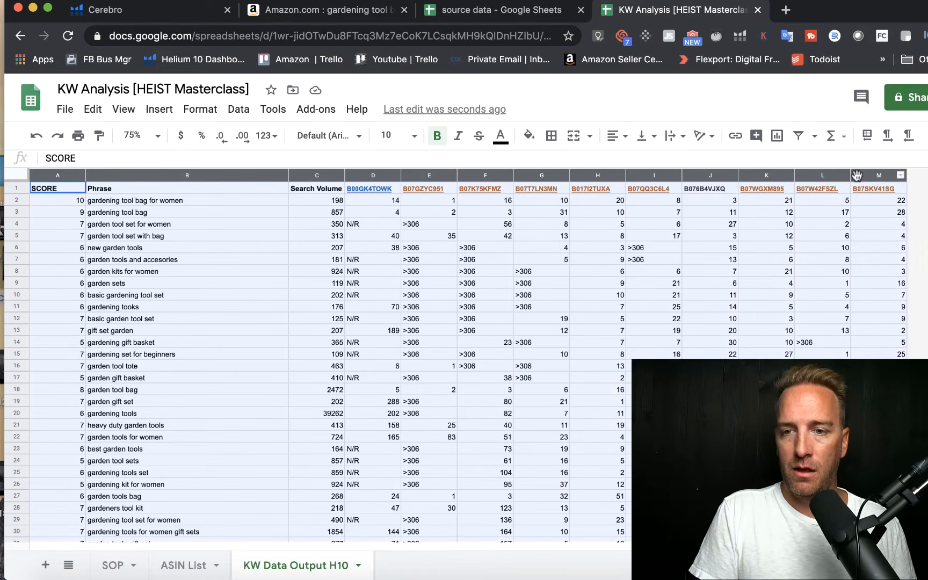
click(231, 109)
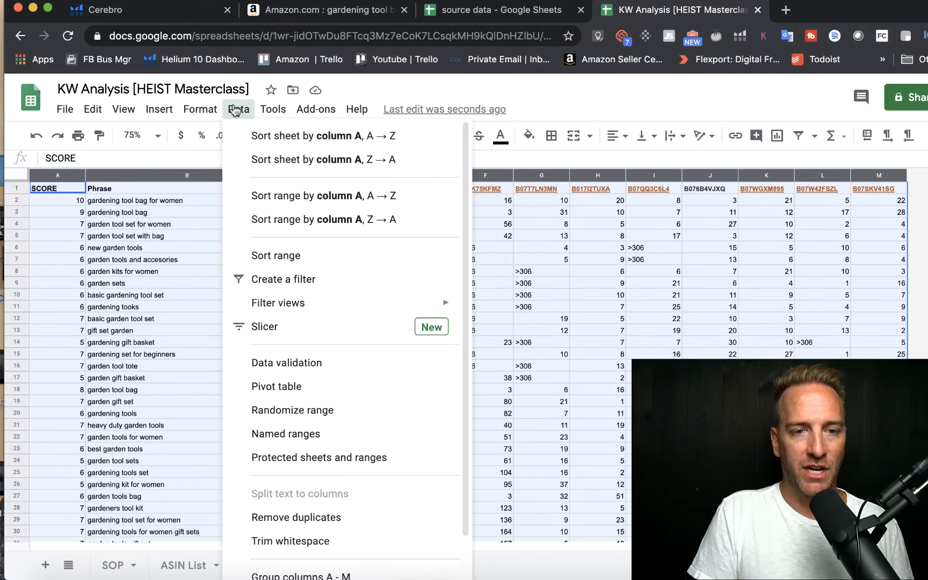
click(269, 281)
click(177, 273)
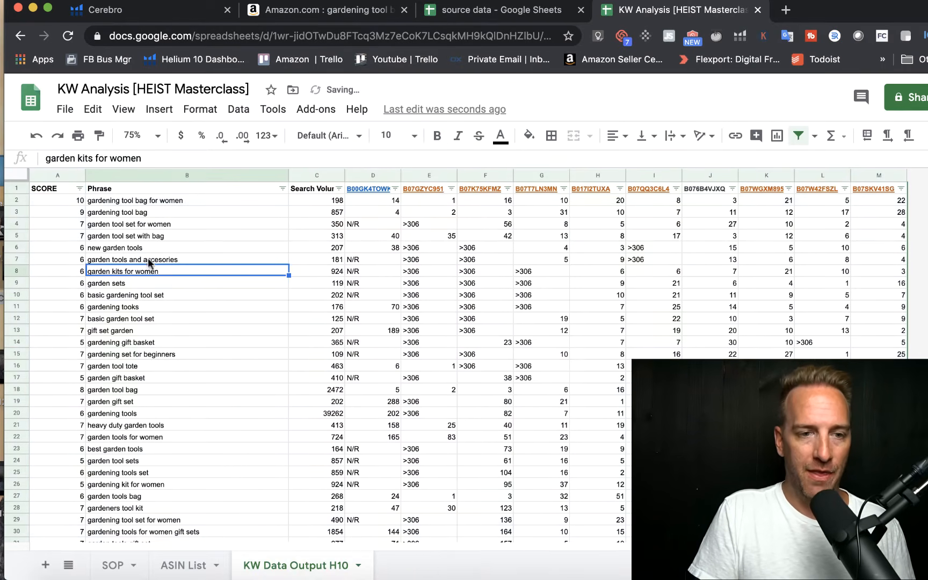
click(76, 188)
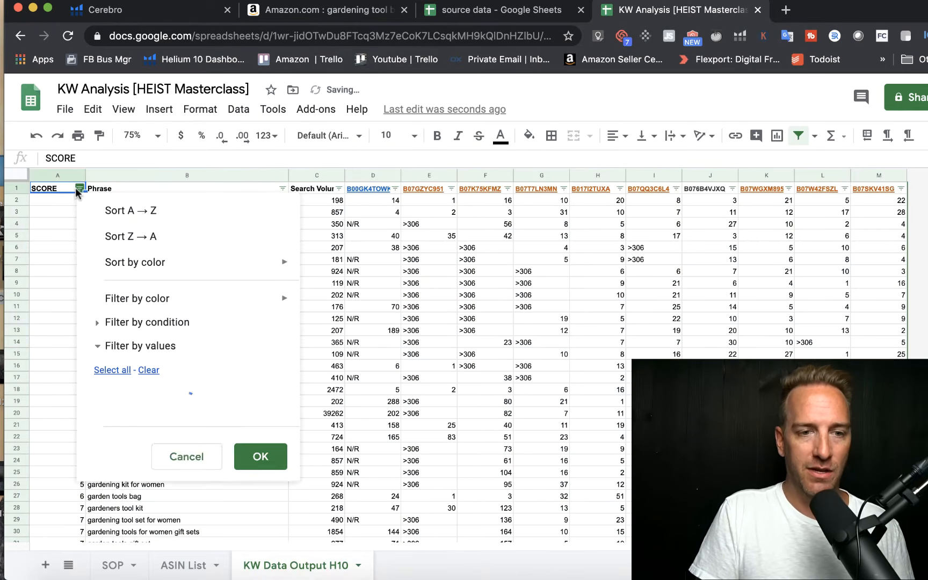
click(107, 232)
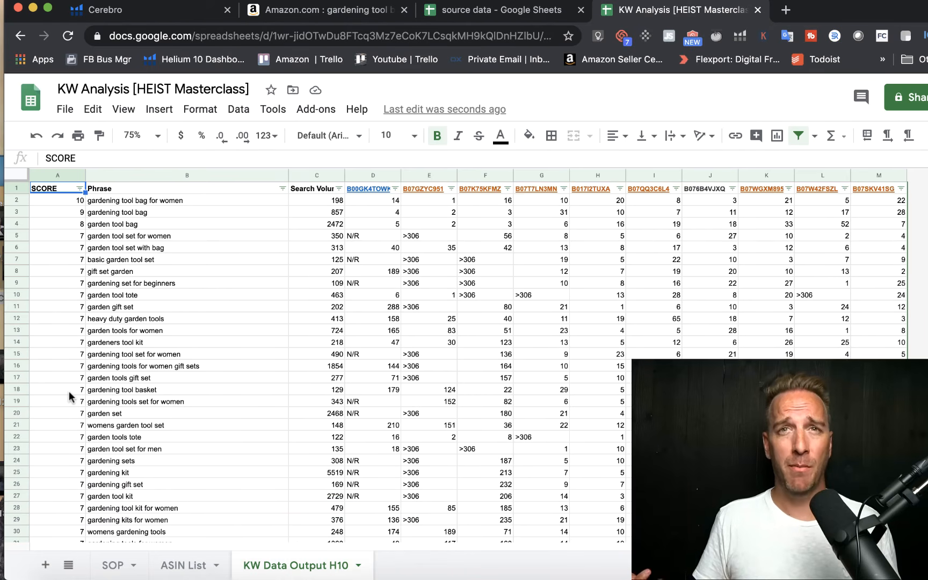
scroll(69, 393, down, 10)
scroll(69, 393, down, 20)
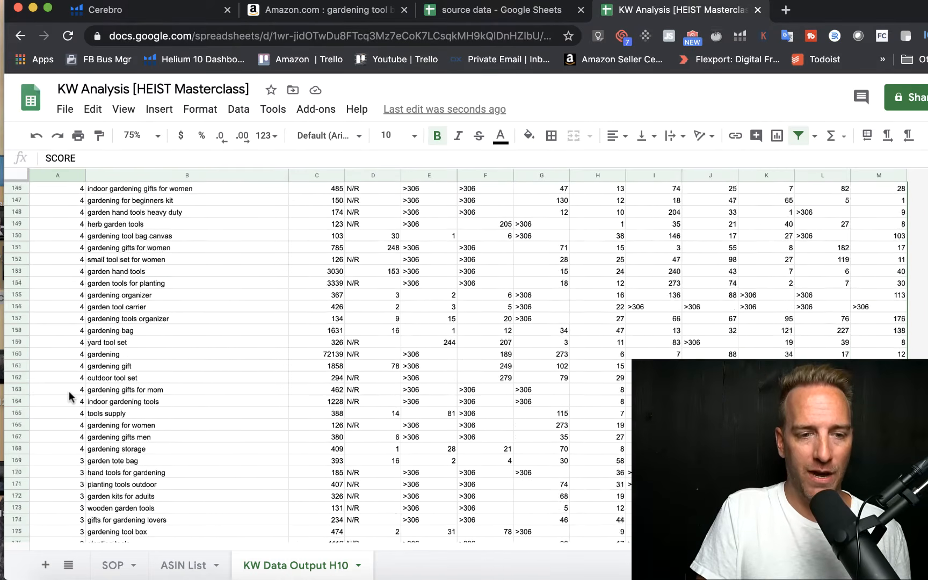
scroll(69, 394, down, 2)
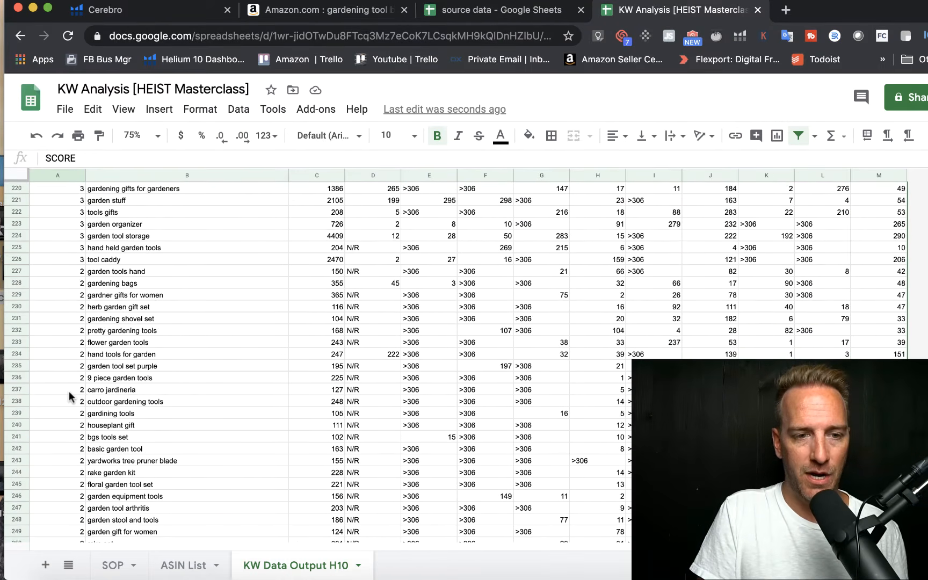
scroll(69, 393, up, 1)
click(52, 307)
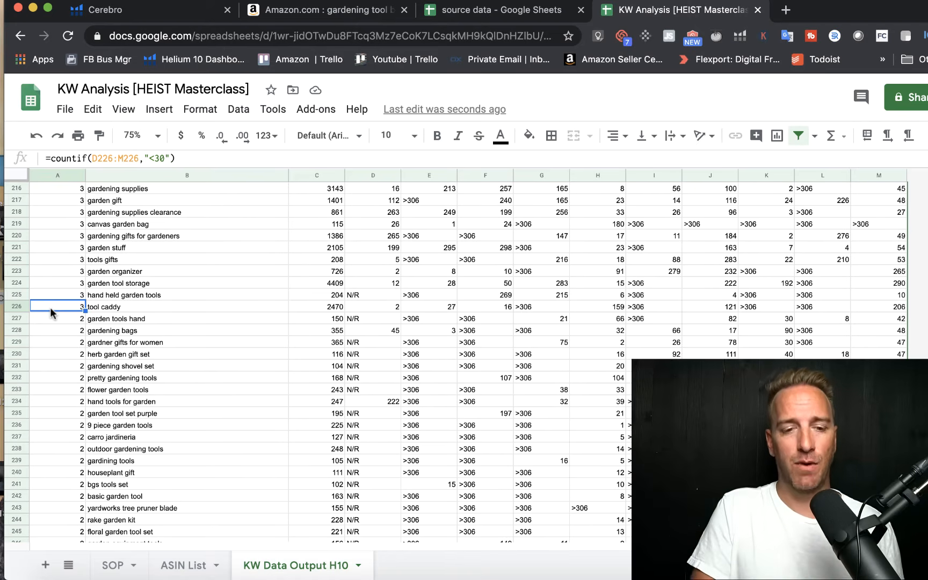
Step: On the SOP sheet, move the green cover rectangle down to uncover steps 5, 6 and 7
click(112, 565)
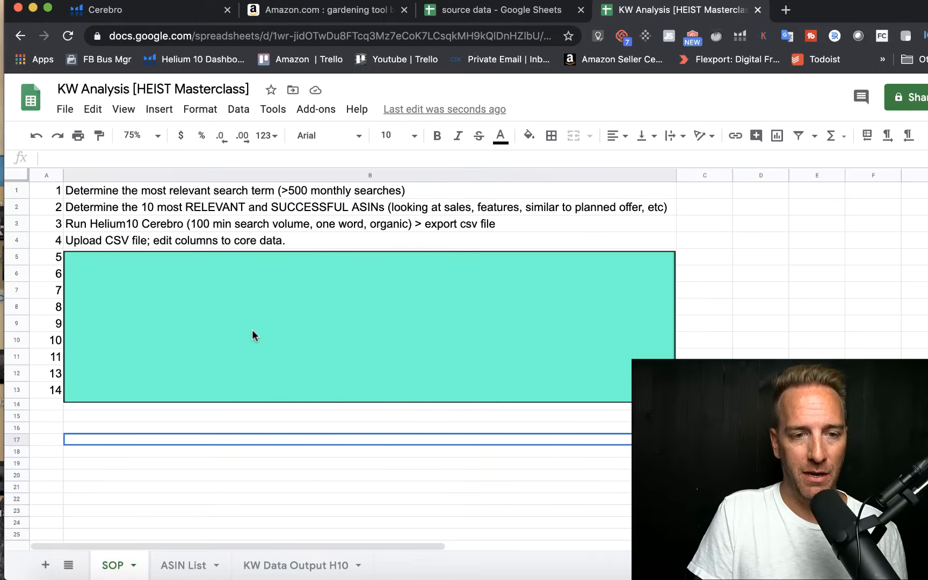
click(212, 317)
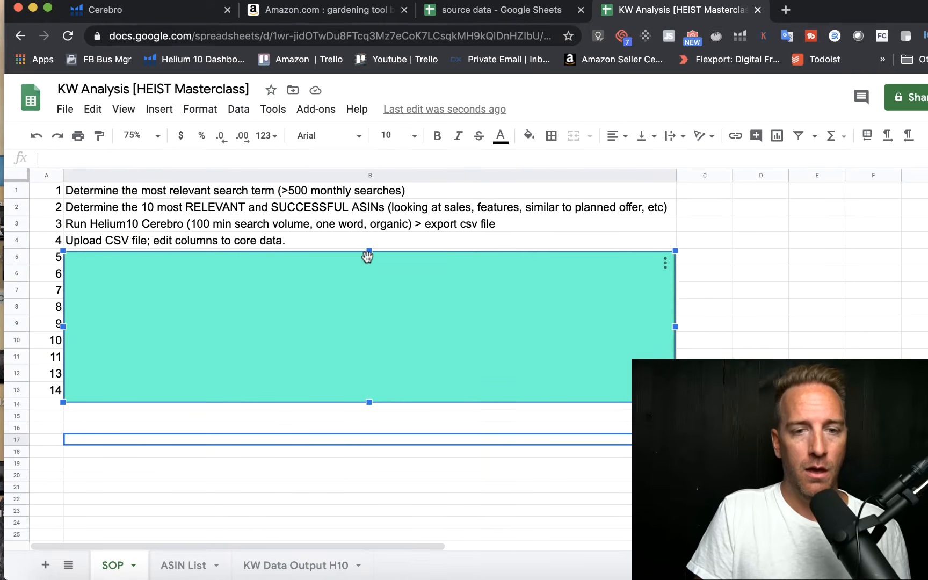
drag(373, 252, 371, 274)
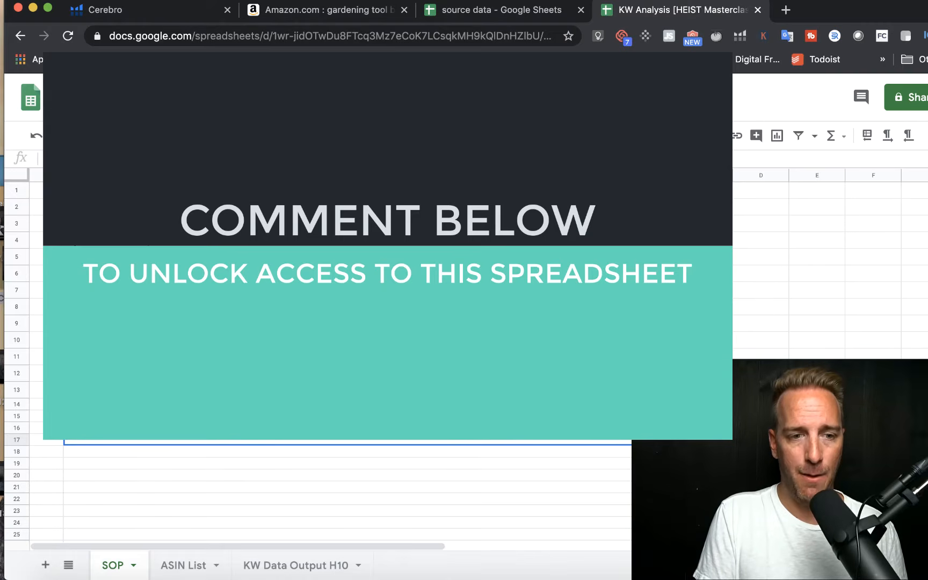
drag(355, 319, 354, 324)
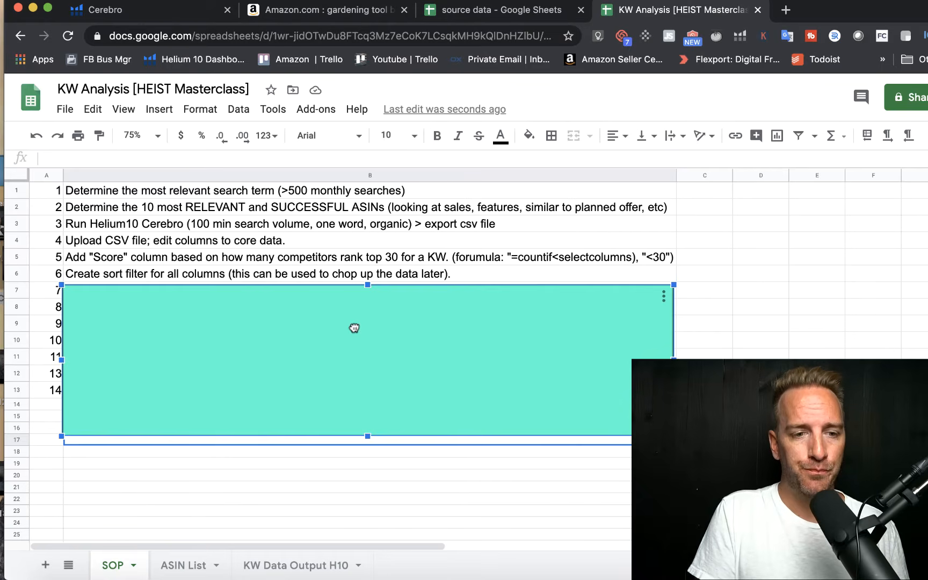
drag(354, 325, 352, 341)
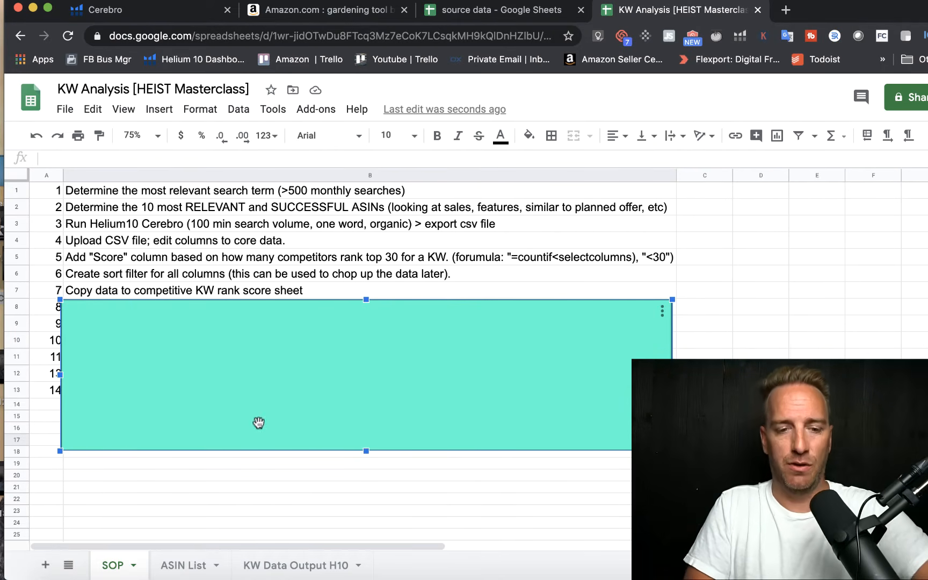
Step: On the KW Data Output H10 sheet, filter the SCORE column to exclude the values 0, 1 and 2
click(306, 561)
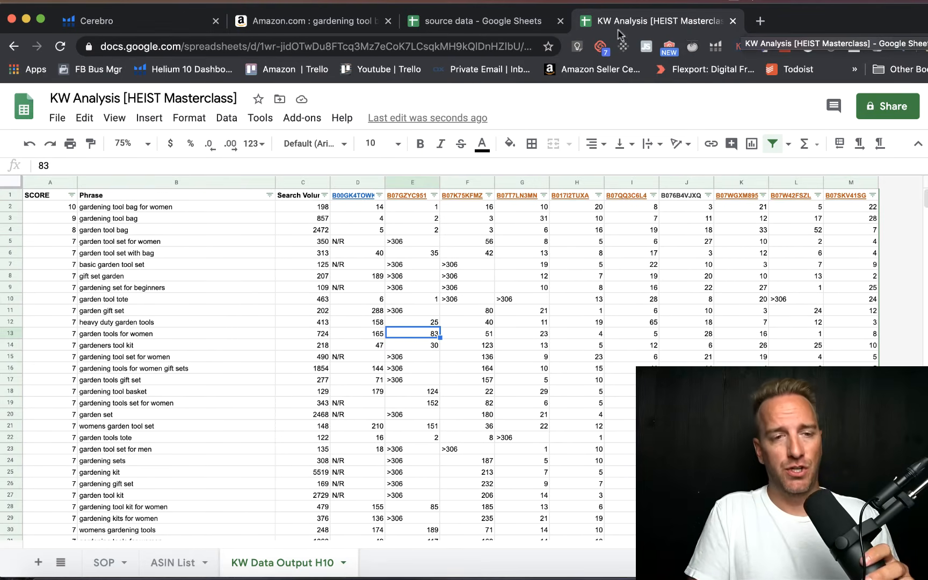
click(103, 221)
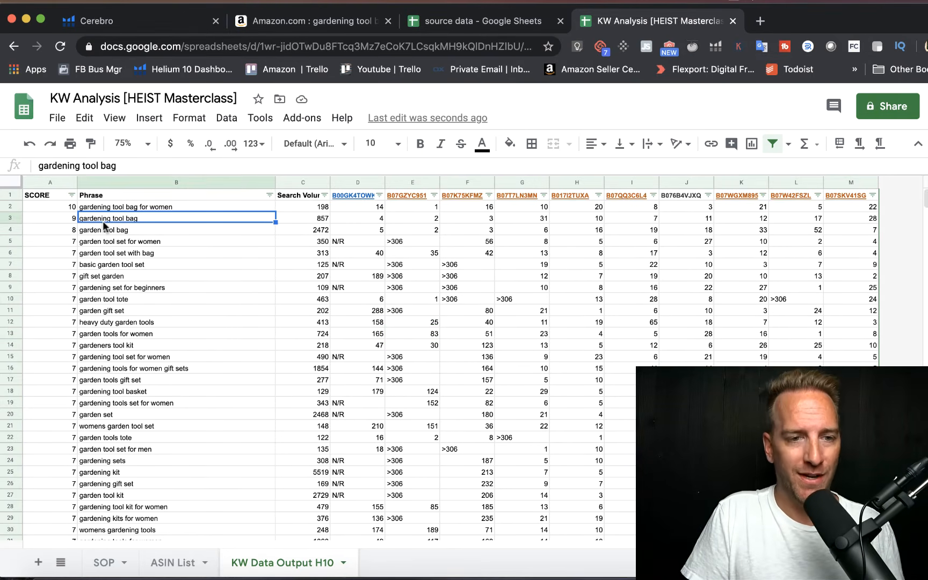
click(69, 194)
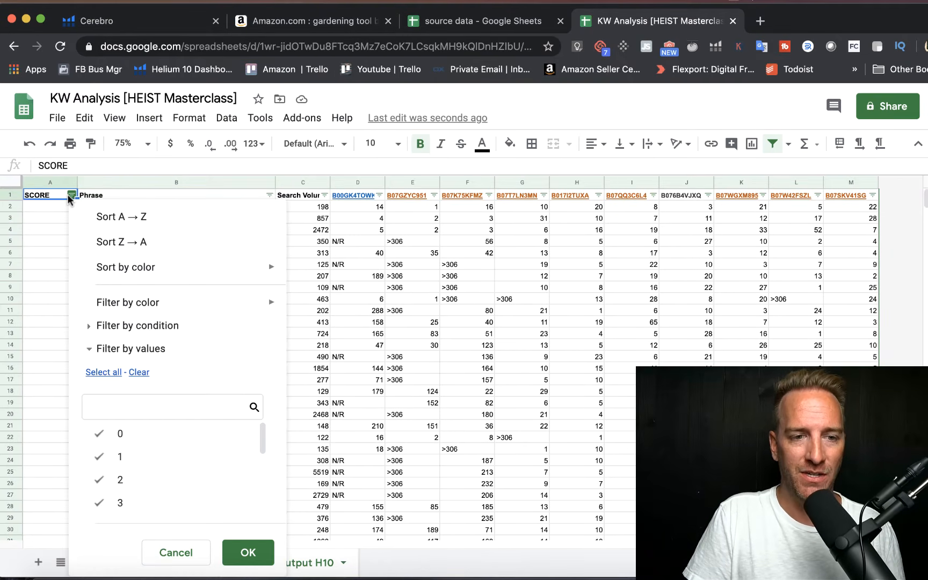
click(100, 435)
click(100, 457)
click(98, 482)
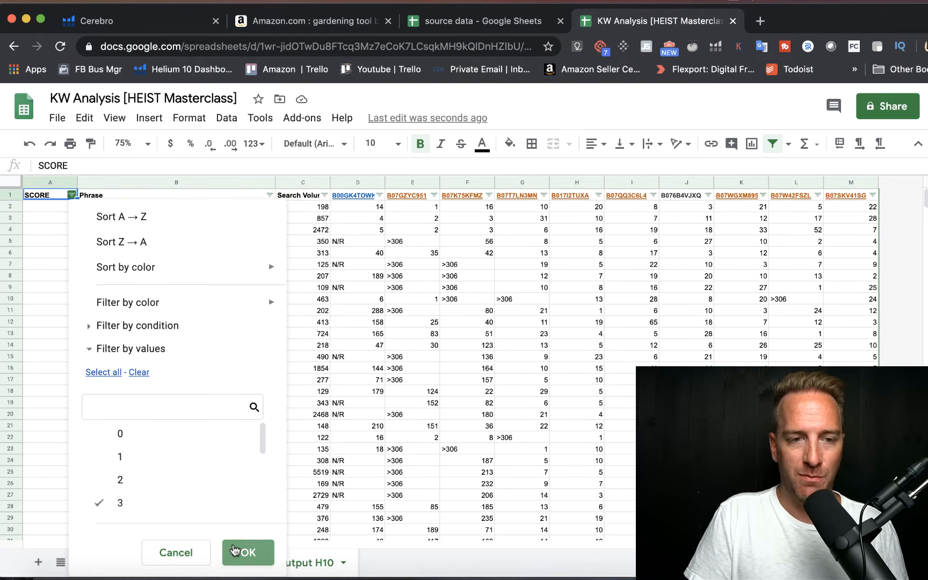
click(246, 552)
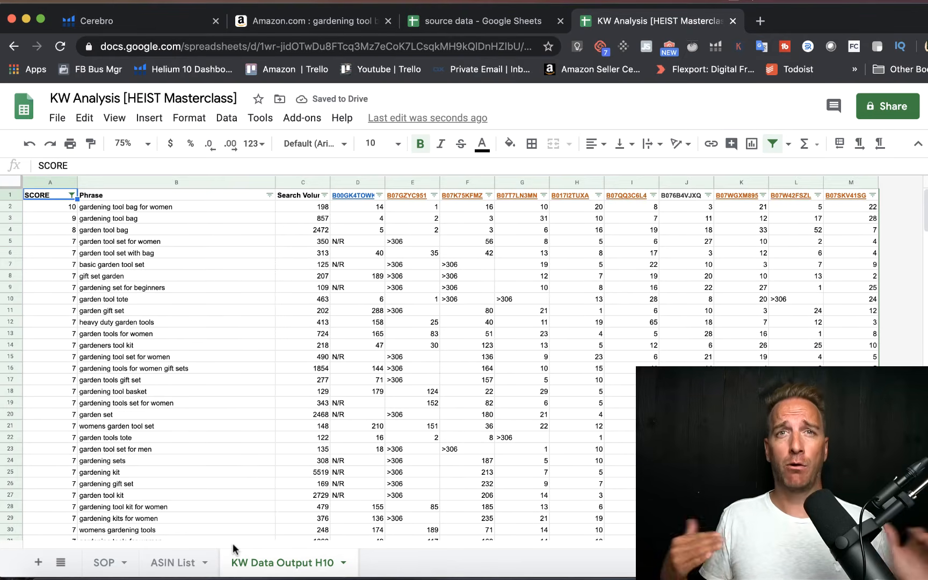
Step: Copy the filtered columns A to M and paste them into a new sheet starting at A1
click(169, 347)
drag(50, 183, 830, 182)
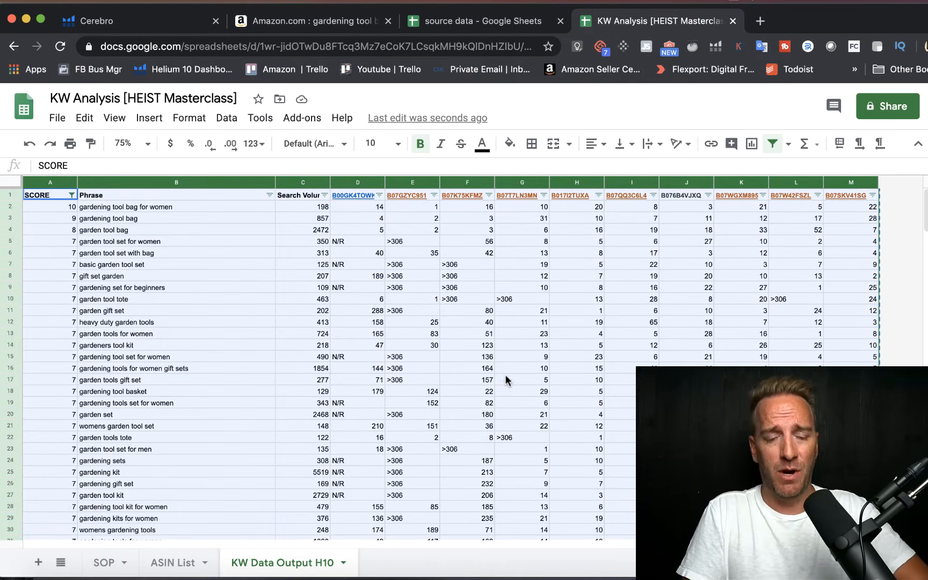
click(38, 563)
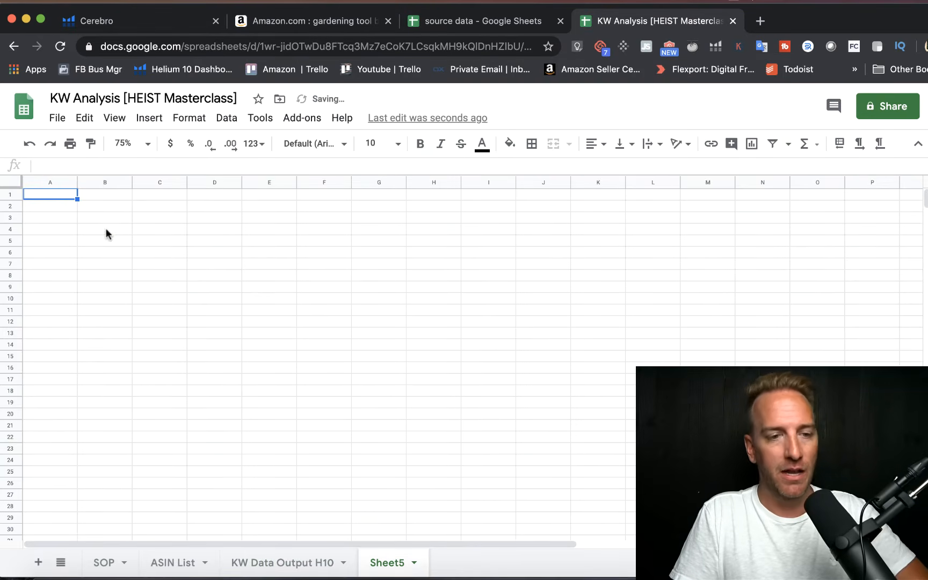
click(46, 192)
key(cmd+v)
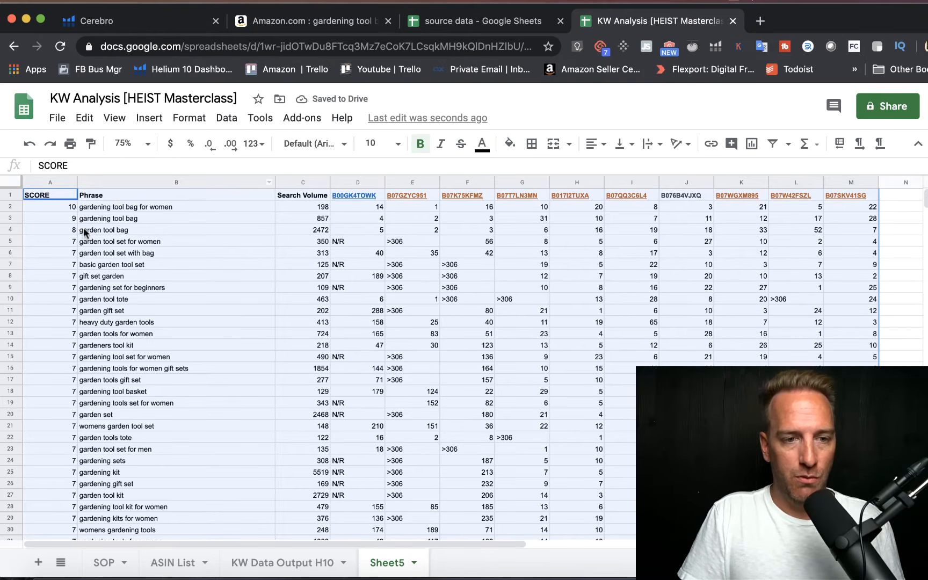
click(109, 208)
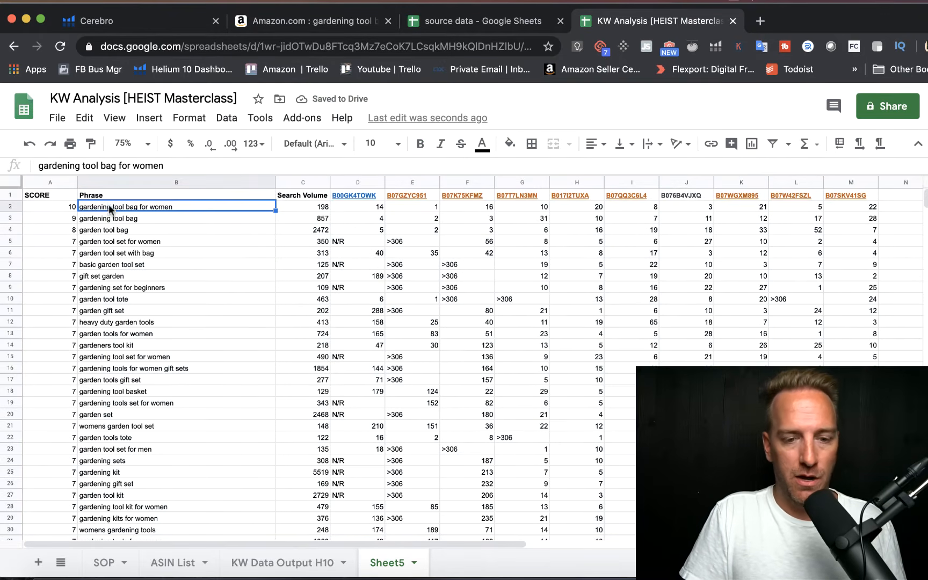
Step: Rename the new sheet as Competitive Search Volume Analysis
right_click(379, 564)
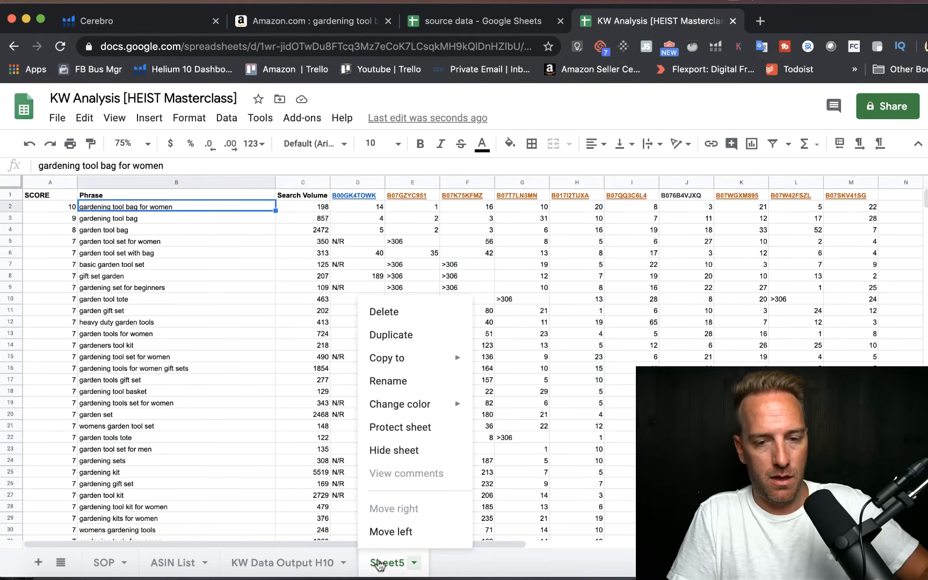
click(389, 382)
text(Comp)
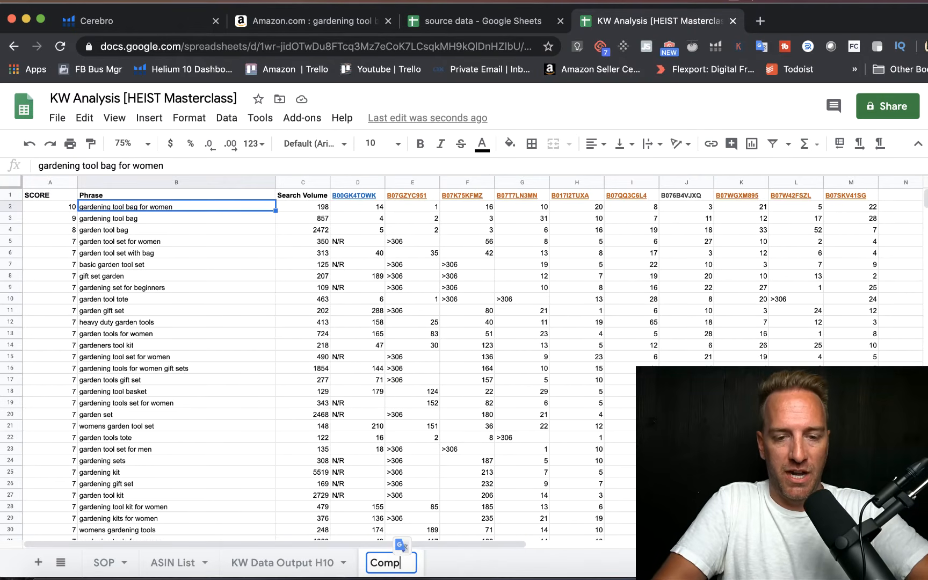
text(etitive Search Volume )
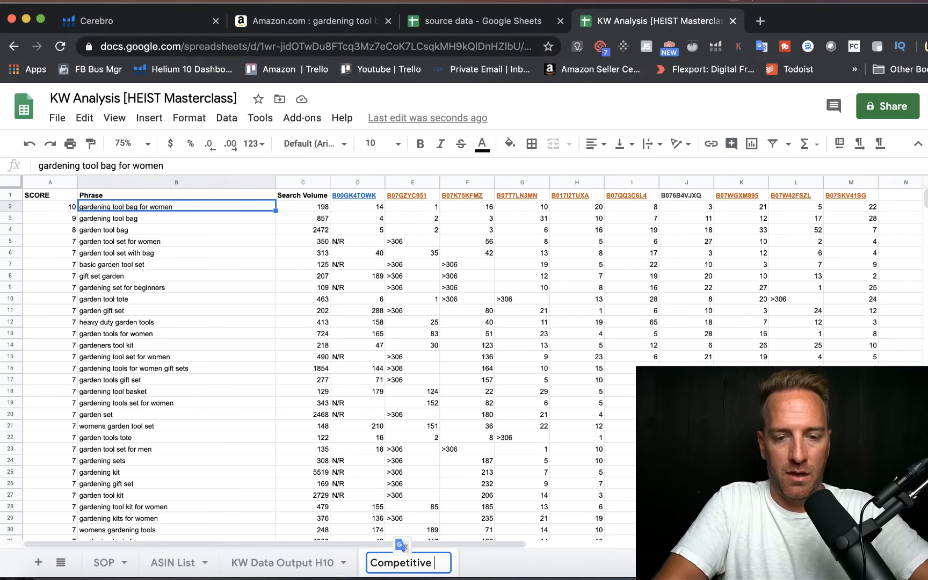
text(Analysis)
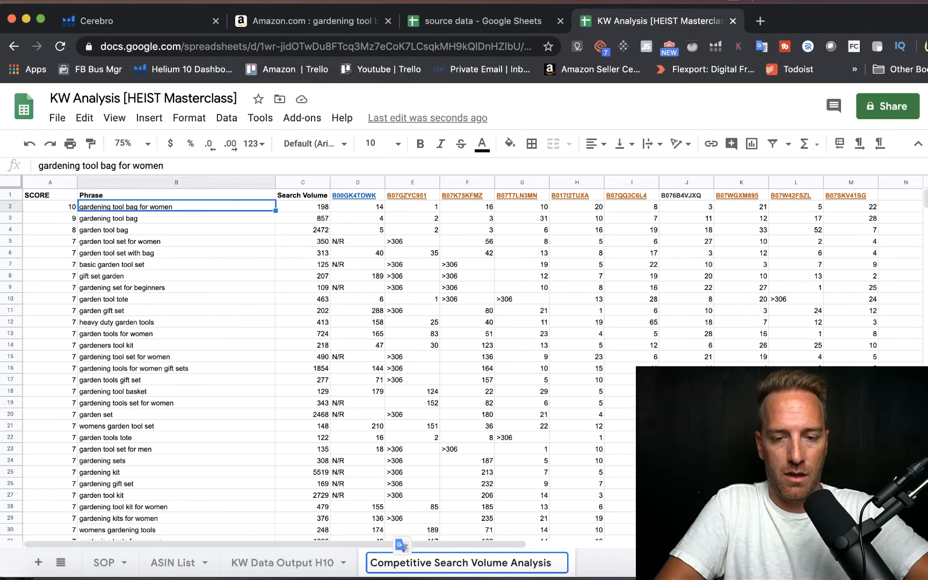
key(Return)
Step: Insert 7 rows above the header row of the Competitive Search Volume Analysis sheet
click(274, 366)
drag(192, 191, 180, 266)
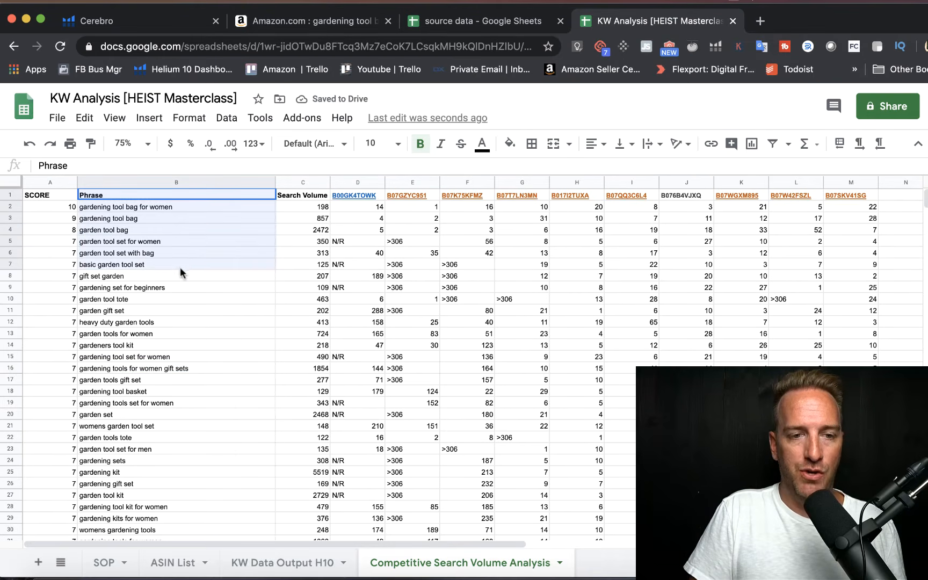
click(149, 117)
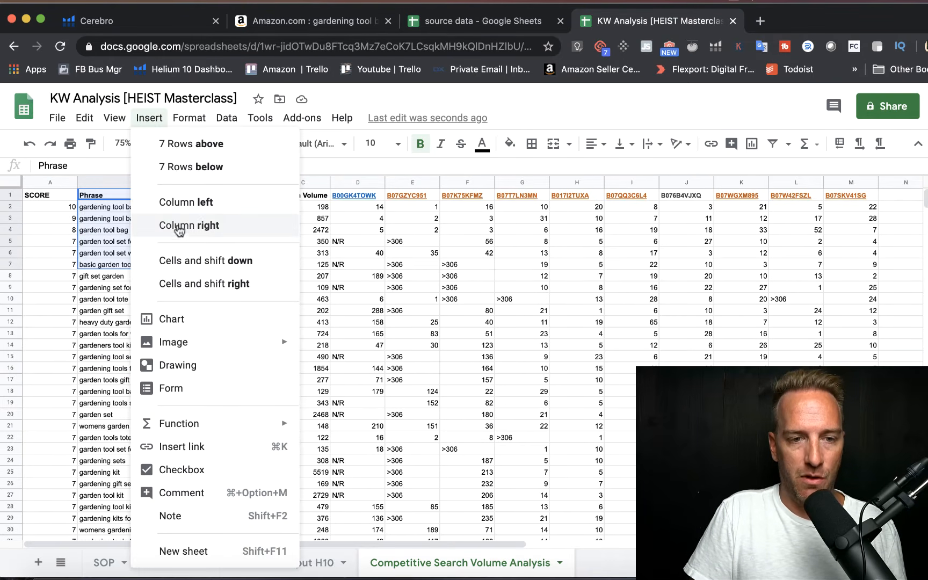
click(196, 144)
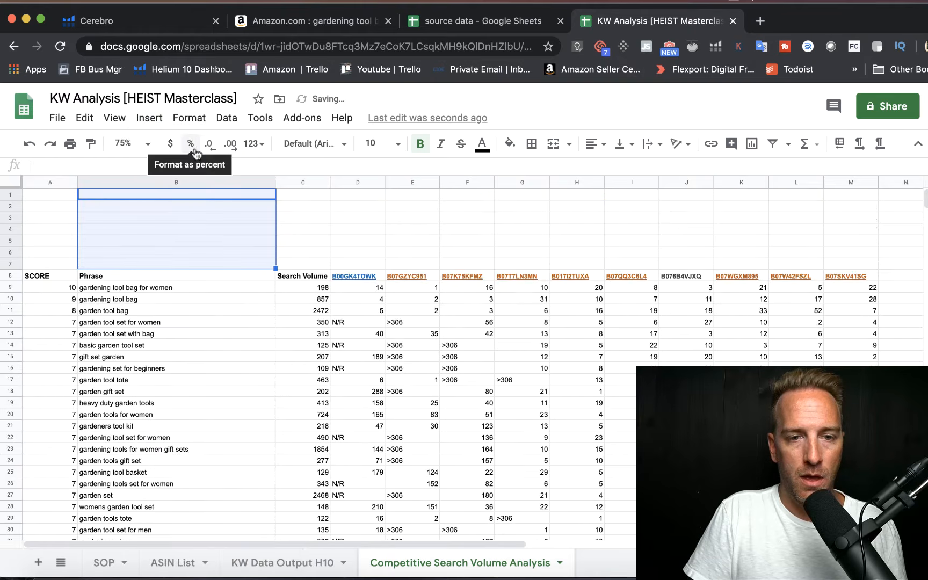
click(304, 230)
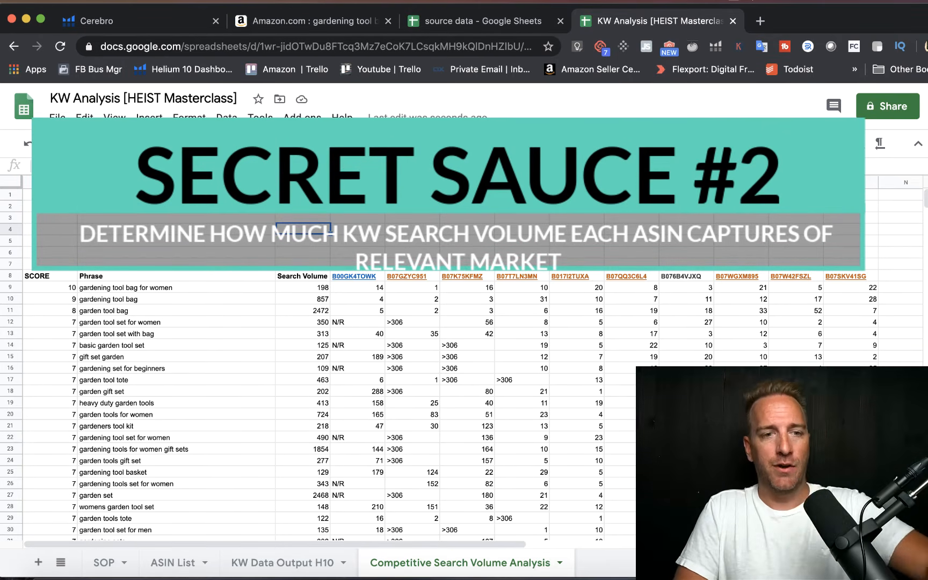
Step: Enter the label "KW 3+ Relv" in cell A1
click(50, 195)
text(K)
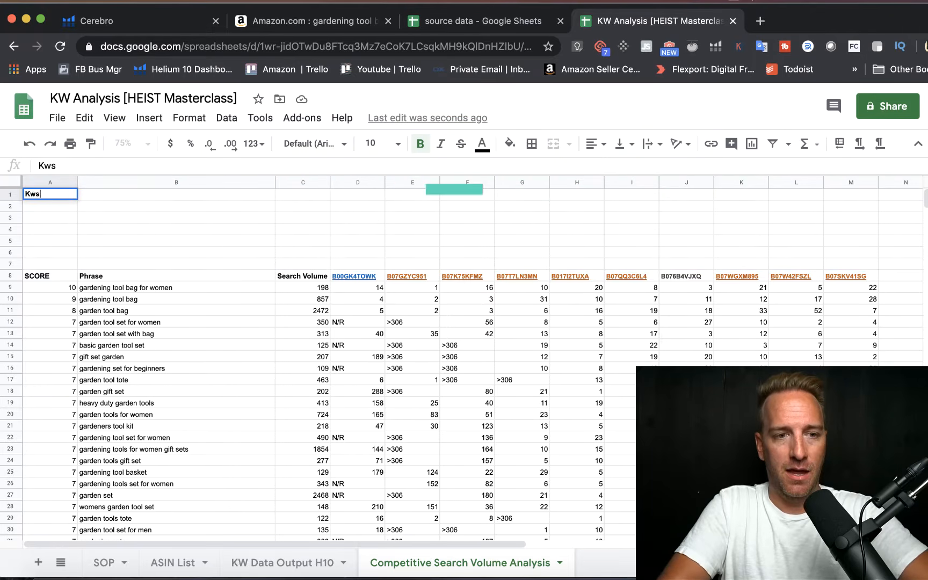
text(W 3+ Relv)
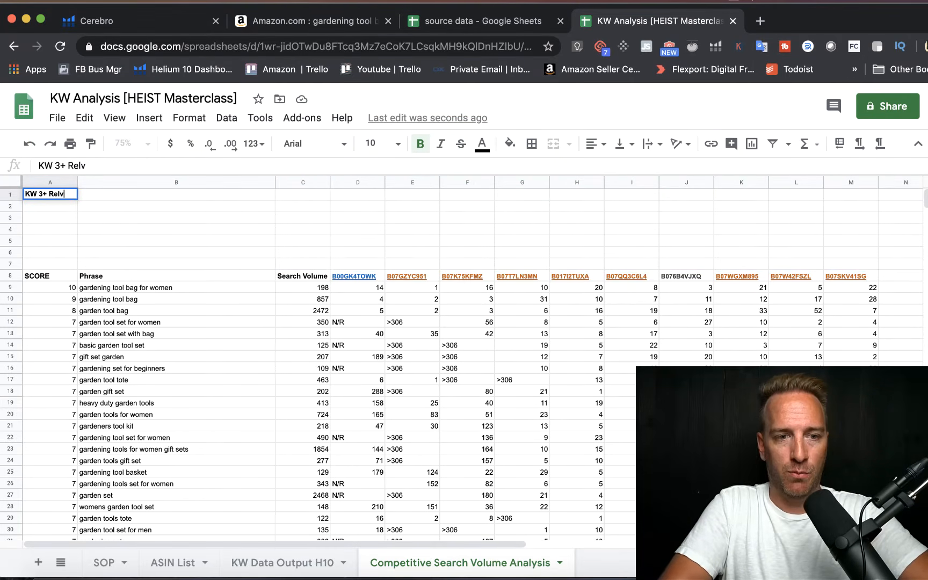
key(Return)
Step: Enter the formula =sum(C9:C233) in B1 to total the search volume of all relevant keywords
key(Up)
key(Right)
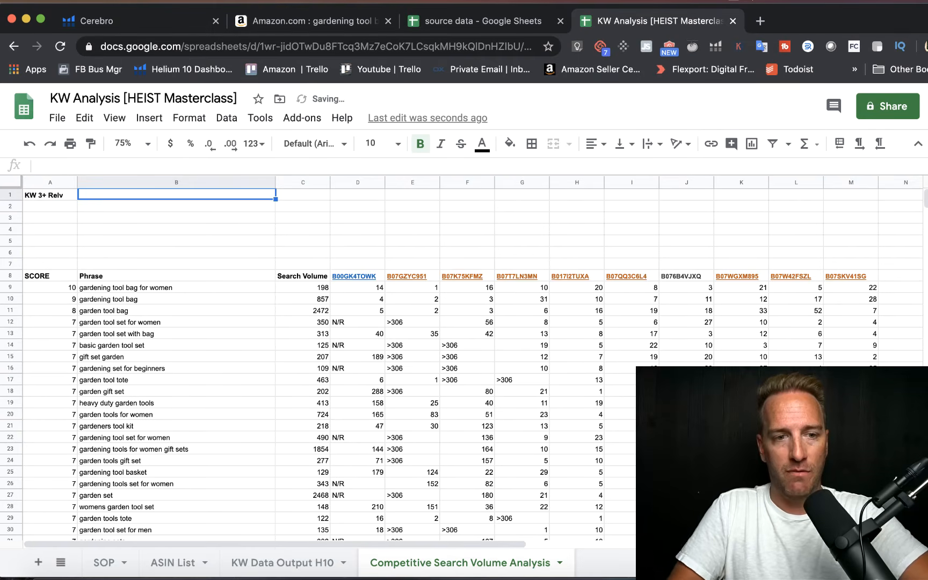
text(=sum()
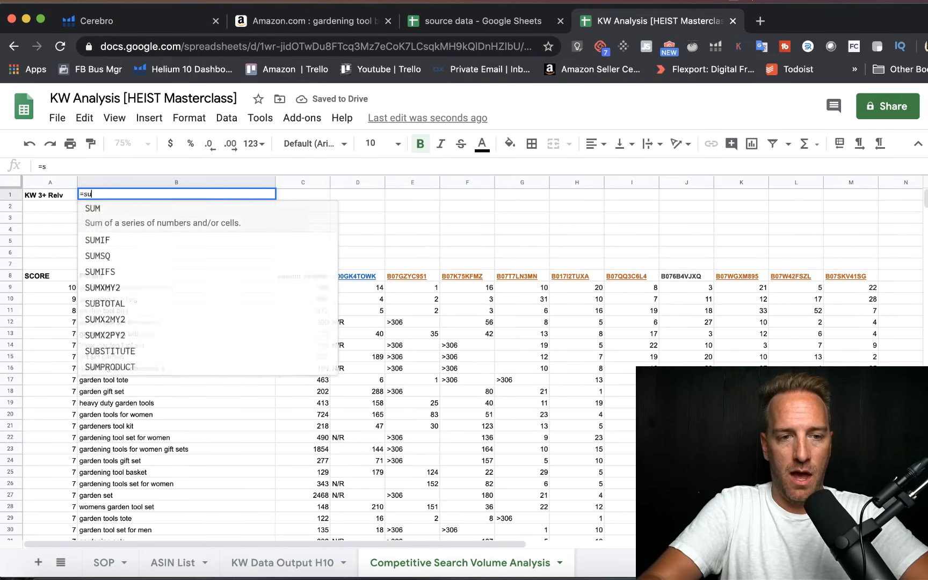
drag(304, 288, 305, 379)
key(Return)
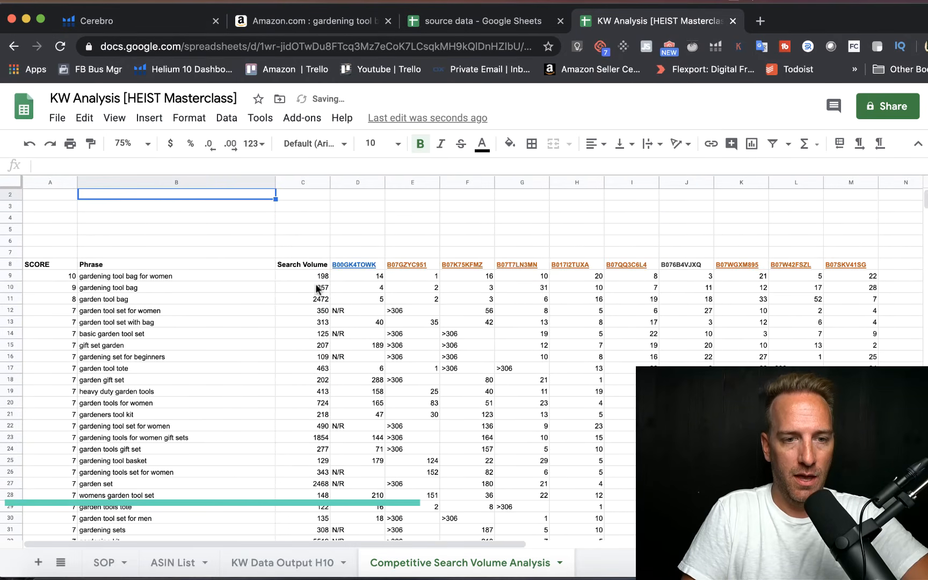
scroll(316, 287, up, 2)
scroll(317, 286, right, 1)
scroll(317, 287, left, 1)
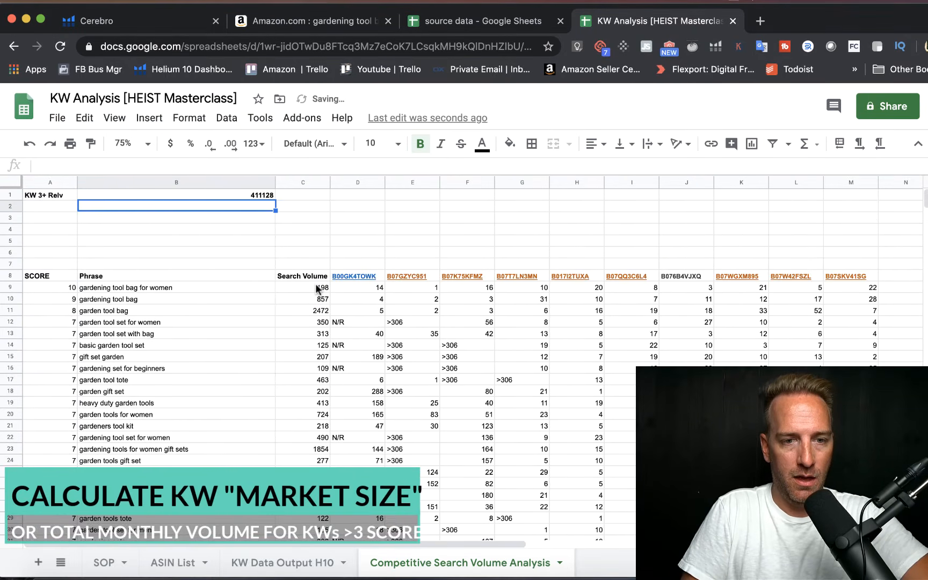
click(228, 196)
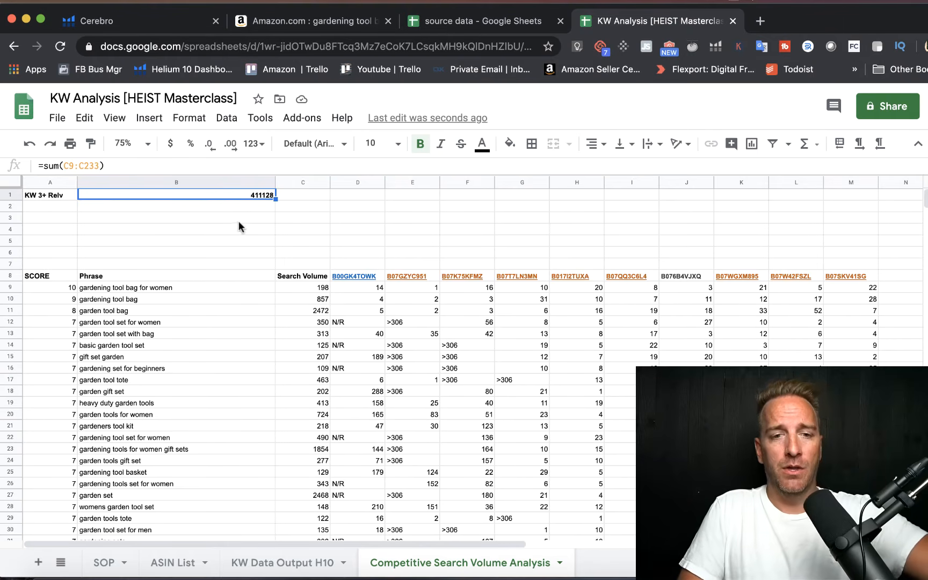
Step: Enter the label "Top 10 Search Volume" in C7, directly above the Search Volume header
click(281, 248)
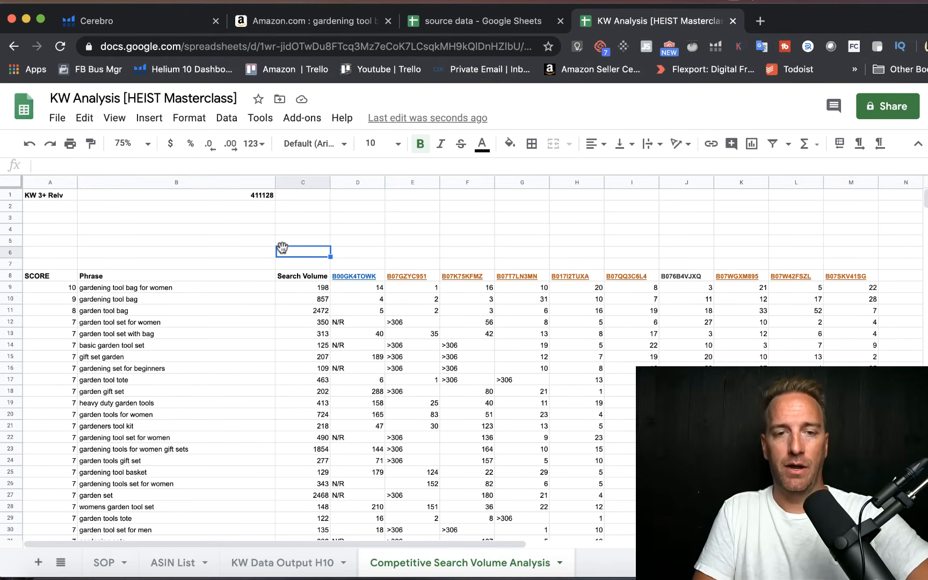
click(284, 262)
text(Top 10)
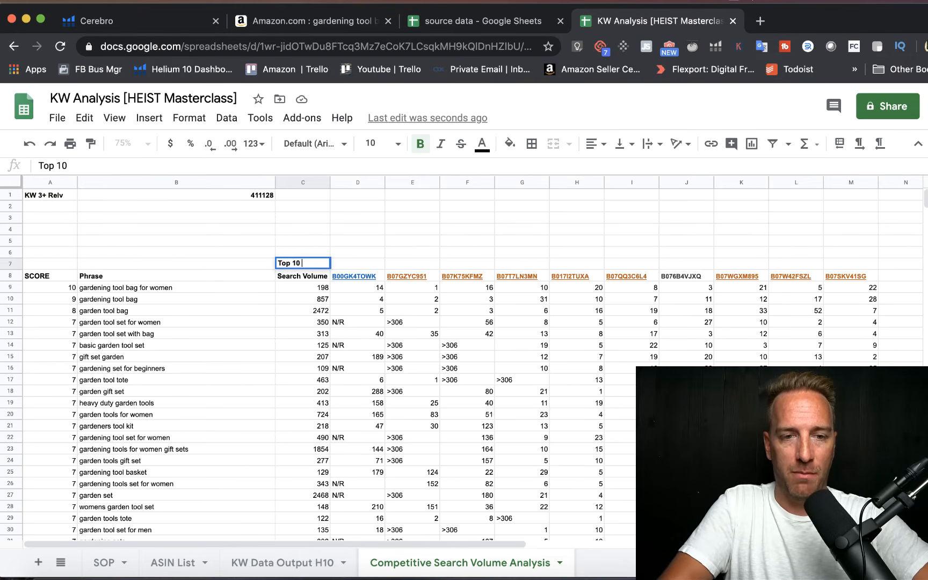
text( Search VO)
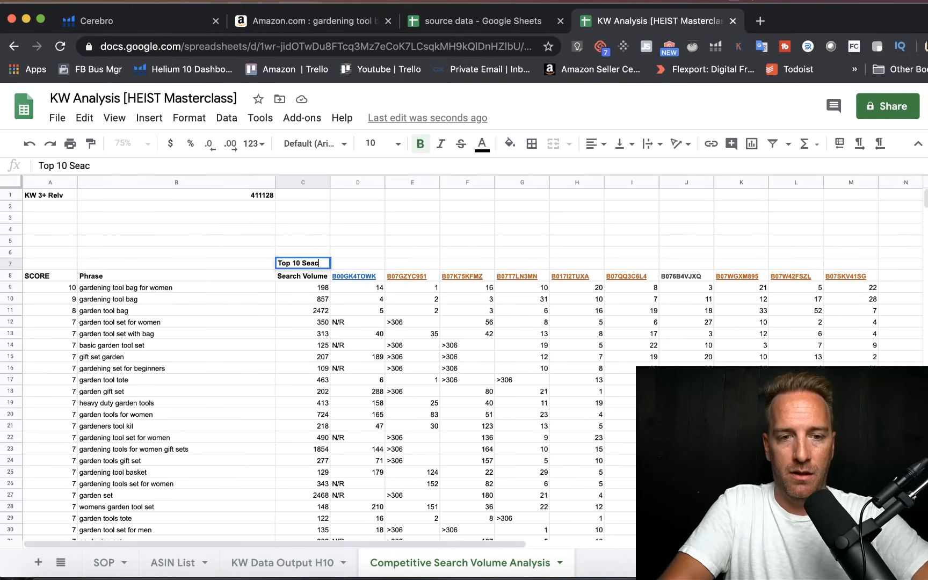
text(lum)
key(BackSpace)
key(BackSpace)
key(BackSpace)
key(BackSpace)
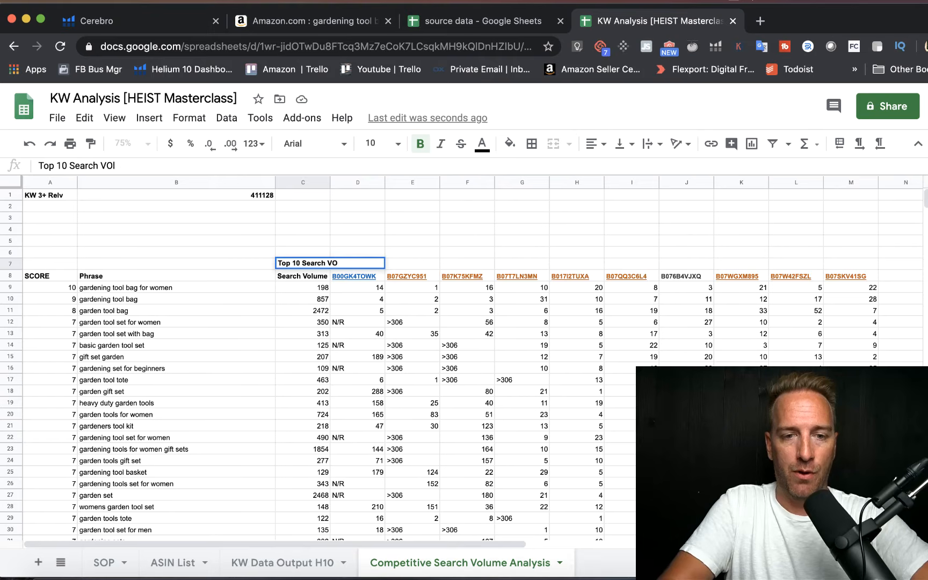
text(oume)
key(BackSpace)
key(BackSpace)
key(BackSpace)
text(lume)
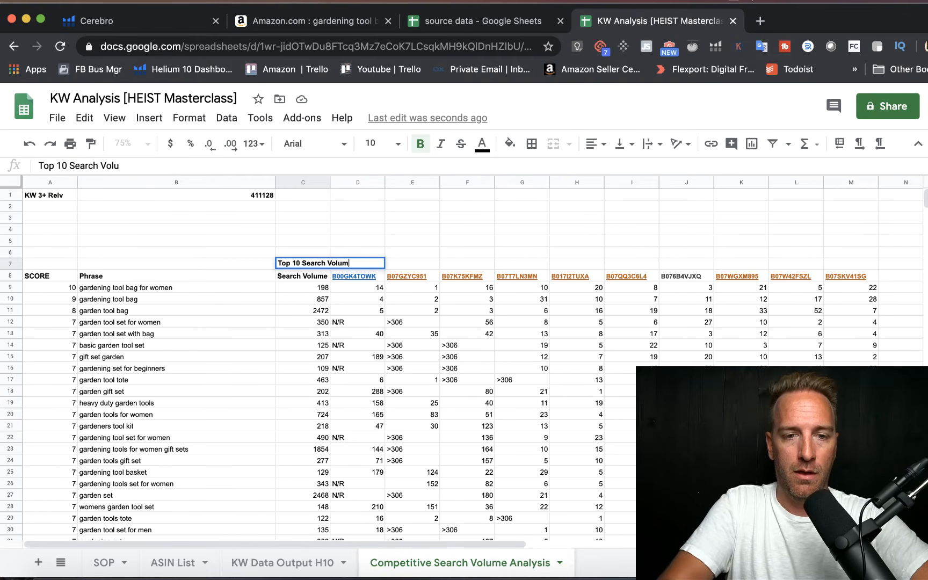
key(Return)
Step: Enter the label "Top 10 % of total" in cell C6
key(Up)
key(Up)
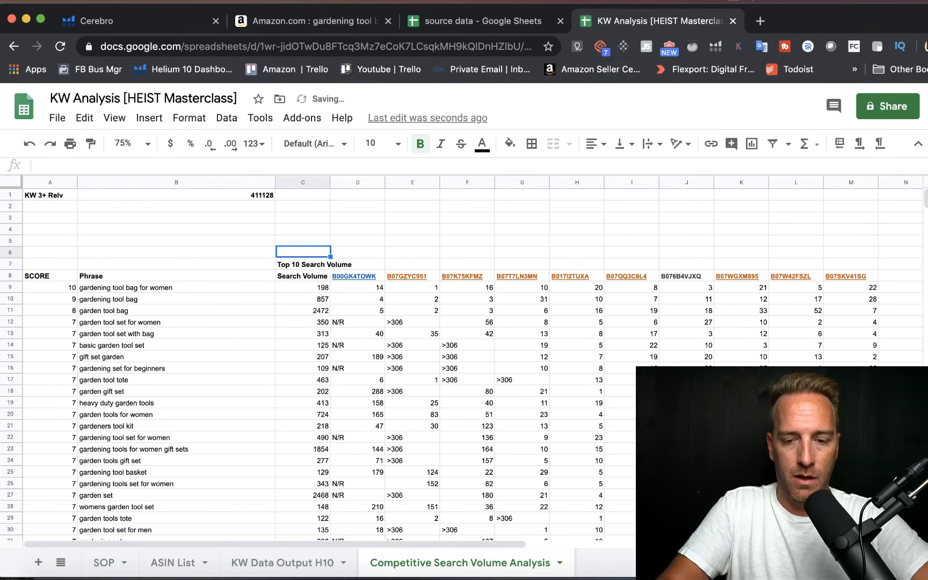
text(Top 10 % of )
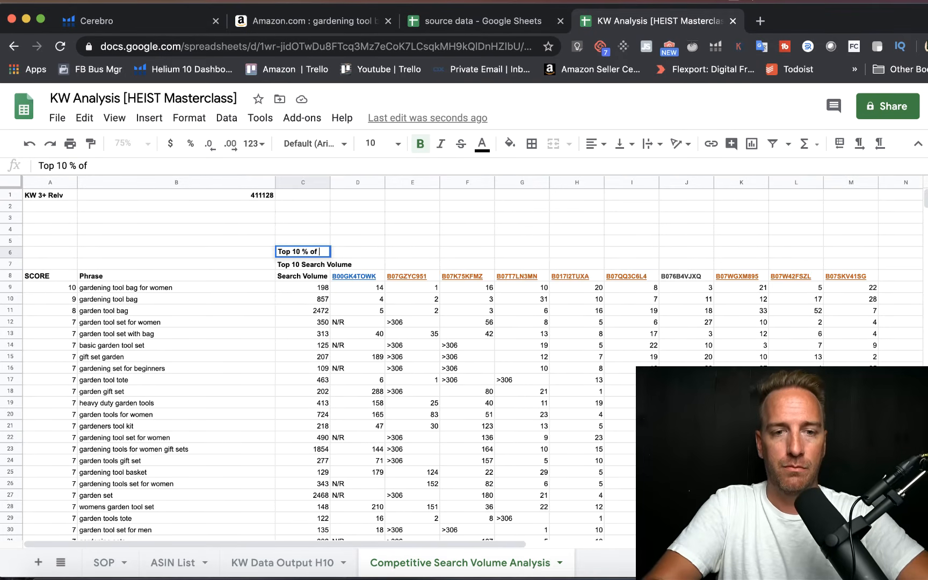
text(toa)
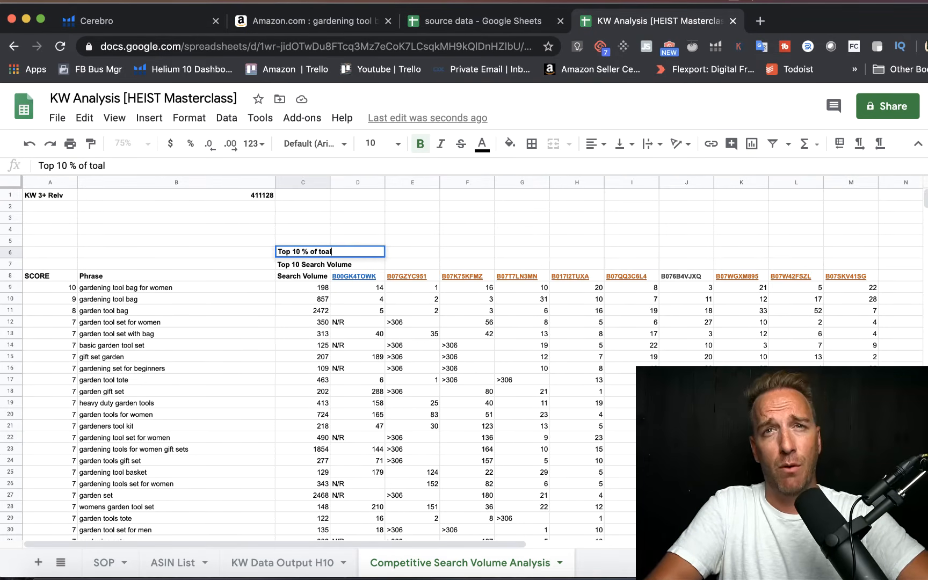
key(BackSpace)
text(tal)
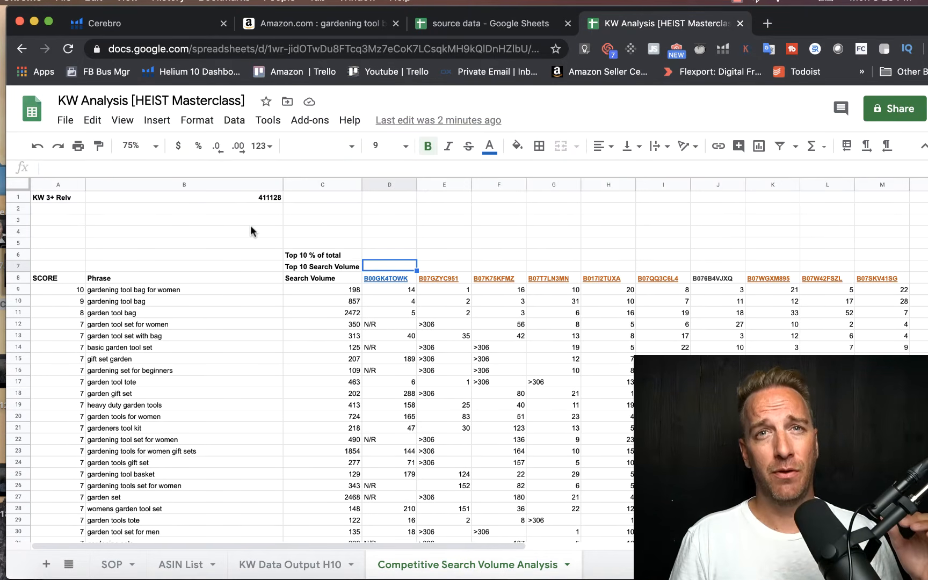
Step: Enter the formula =sumifs(C9:C233,D9:D233,"<="&10) in D7 to total the first competitor's top 10 search volume
text(=)
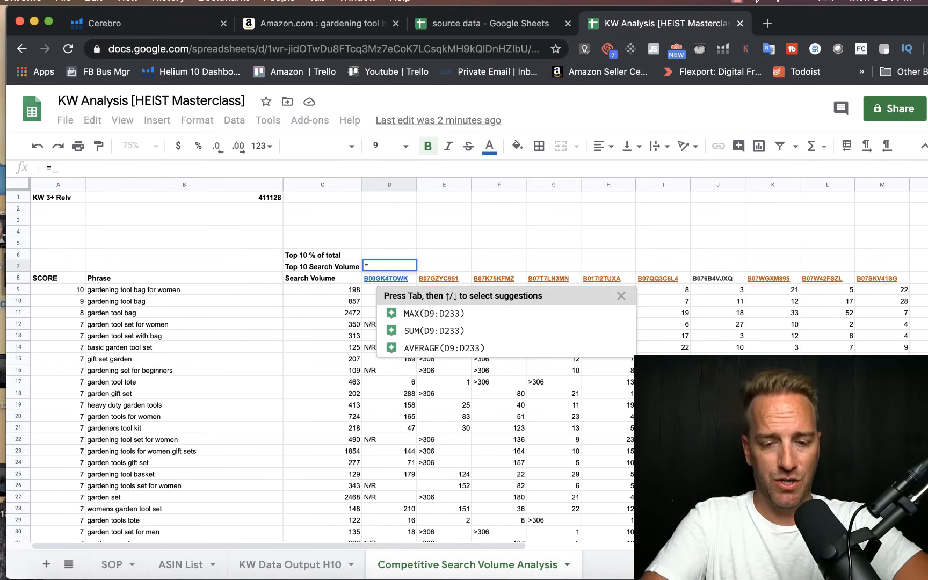
text(sum)
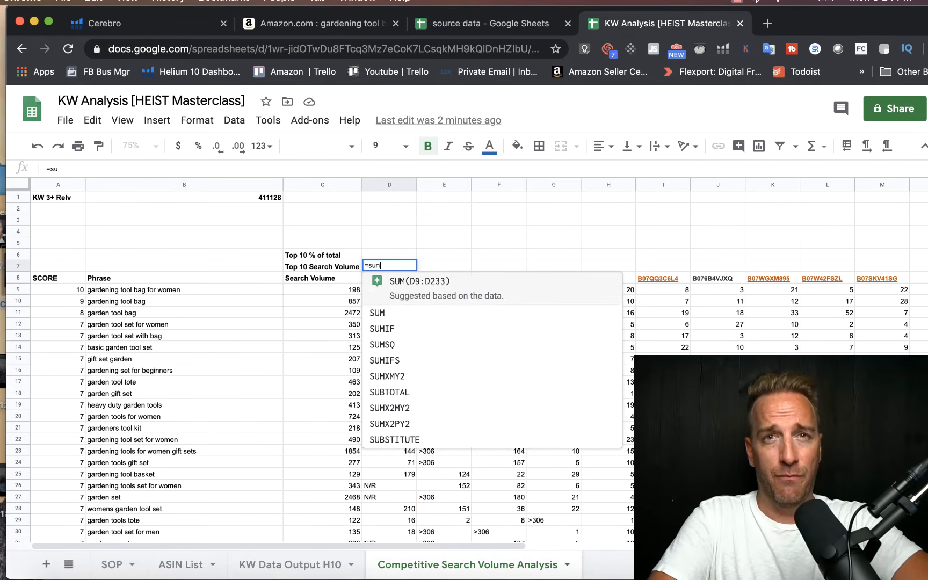
text(ifs()
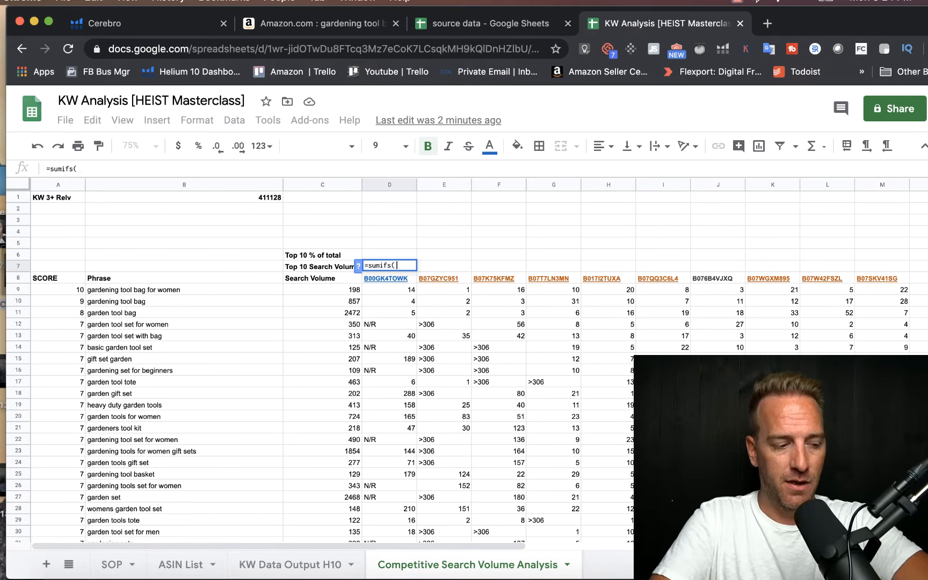
drag(315, 285, 328, 222)
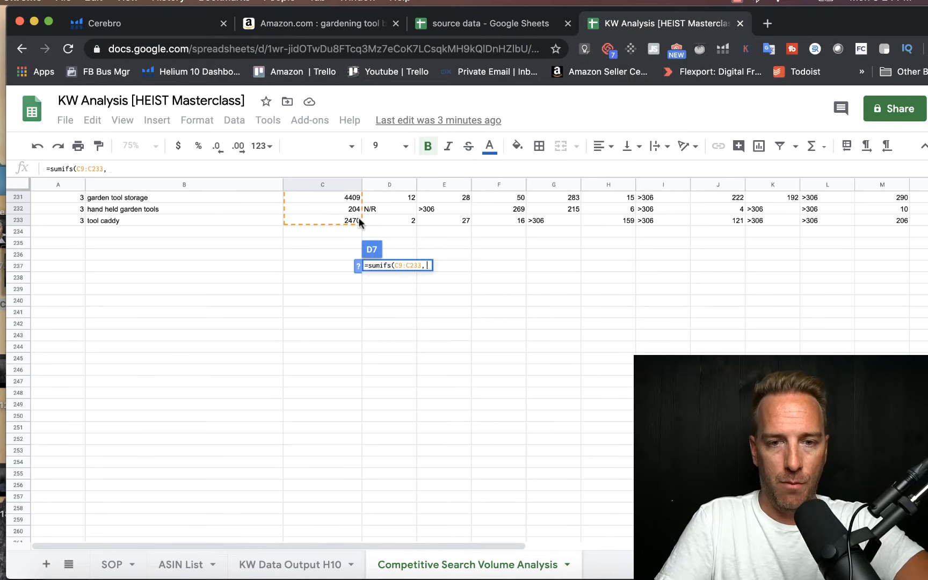
text(,)
scroll(416, 229, up, 15)
scroll(417, 229, up, 20)
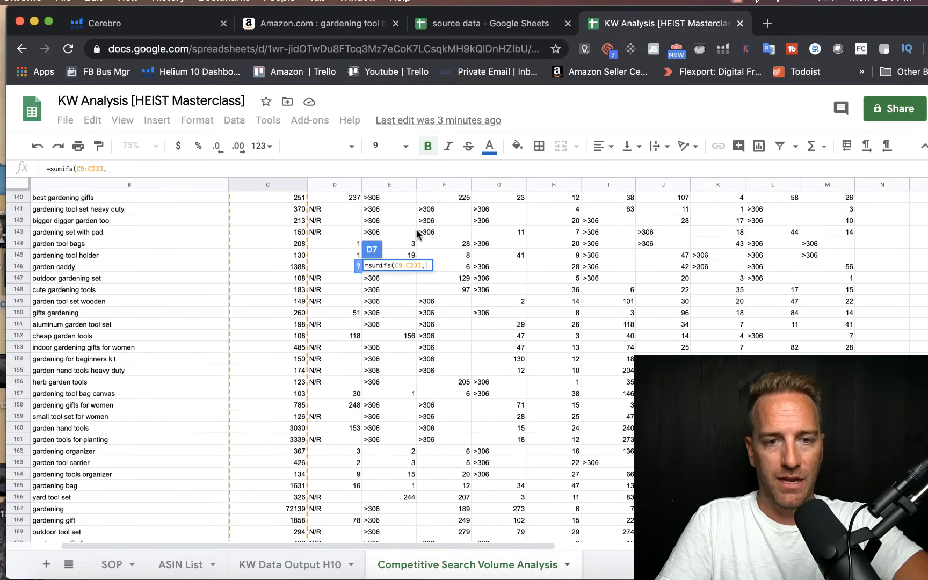
scroll(417, 230, right, 5)
scroll(417, 229, left, 3)
scroll(417, 229, up, 17)
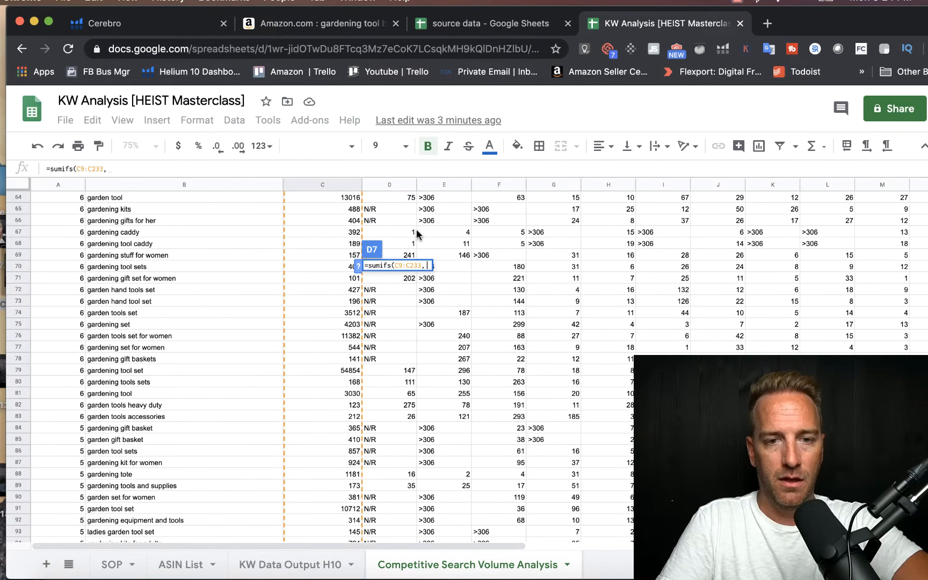
scroll(416, 229, up, 7)
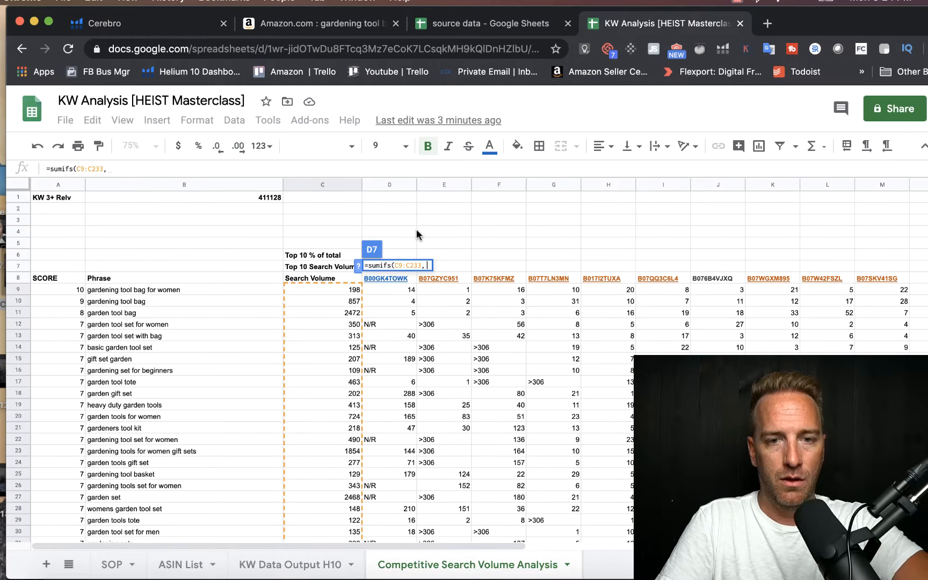
click(370, 292)
drag(370, 294, 386, 373)
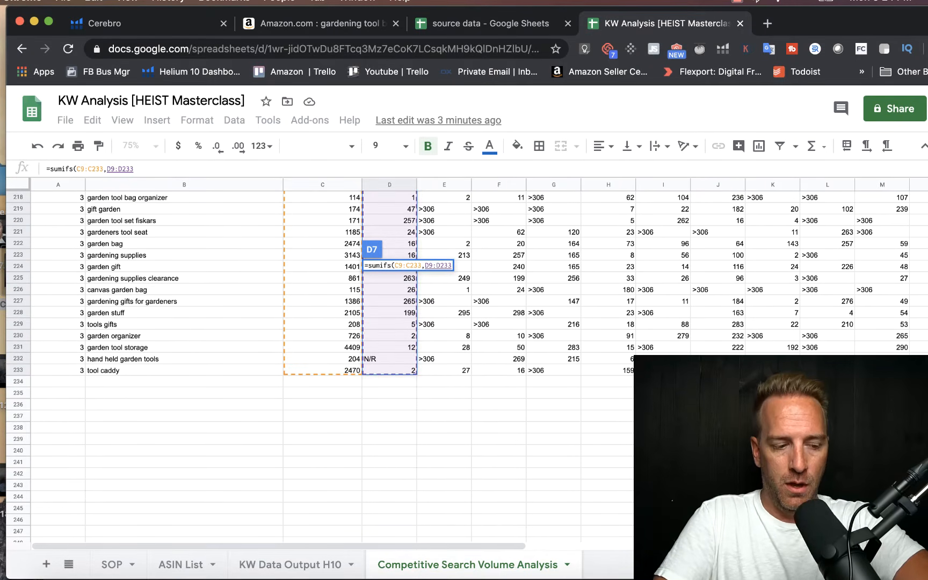
text(,"<)
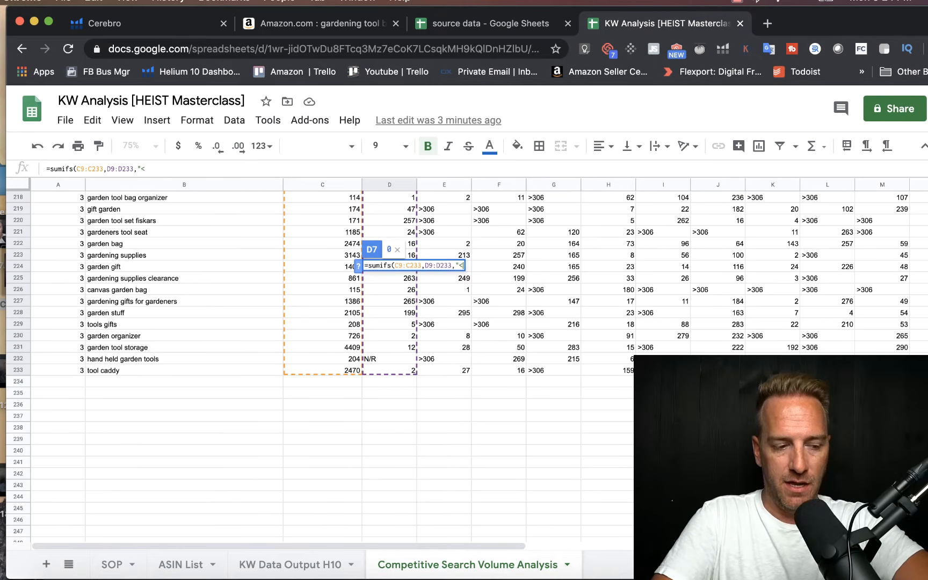
text(=)
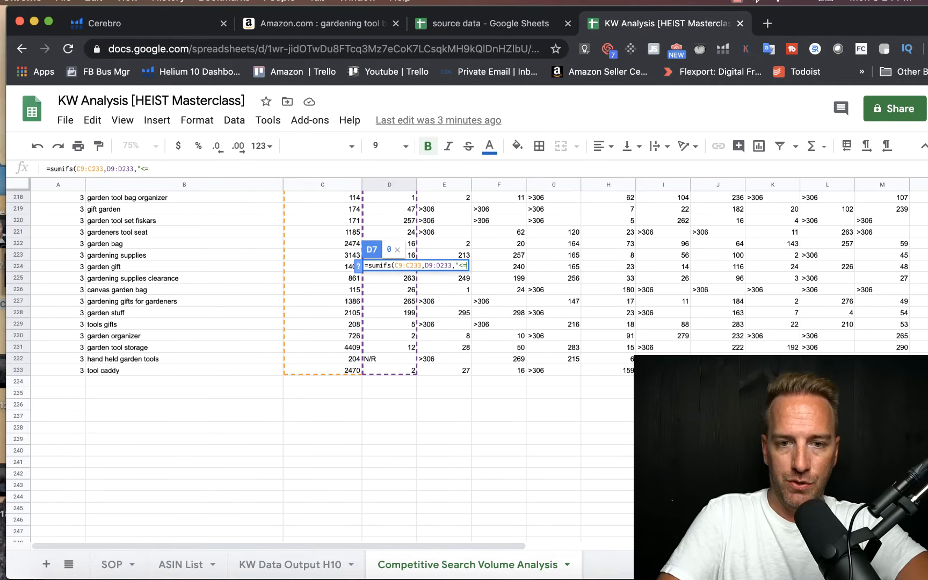
text("&)
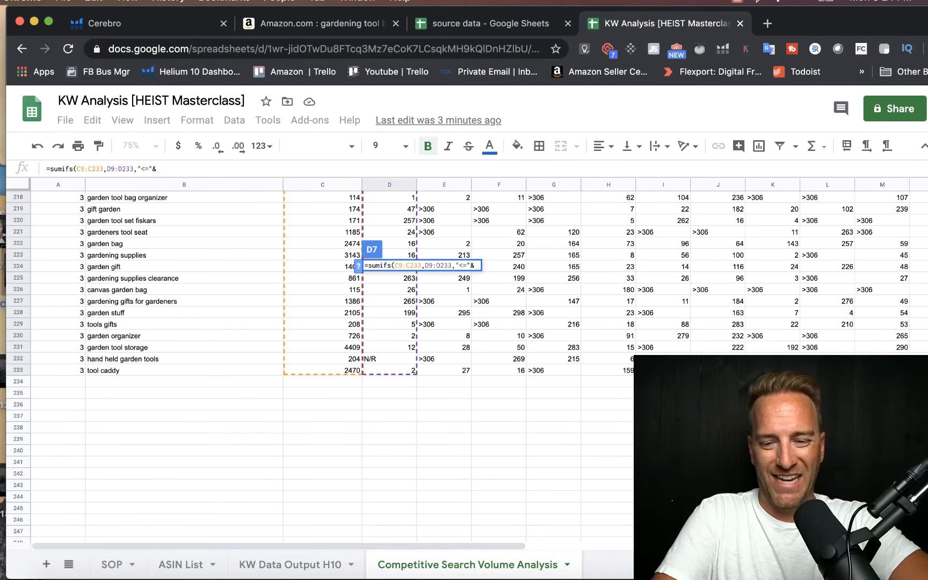
text(10))
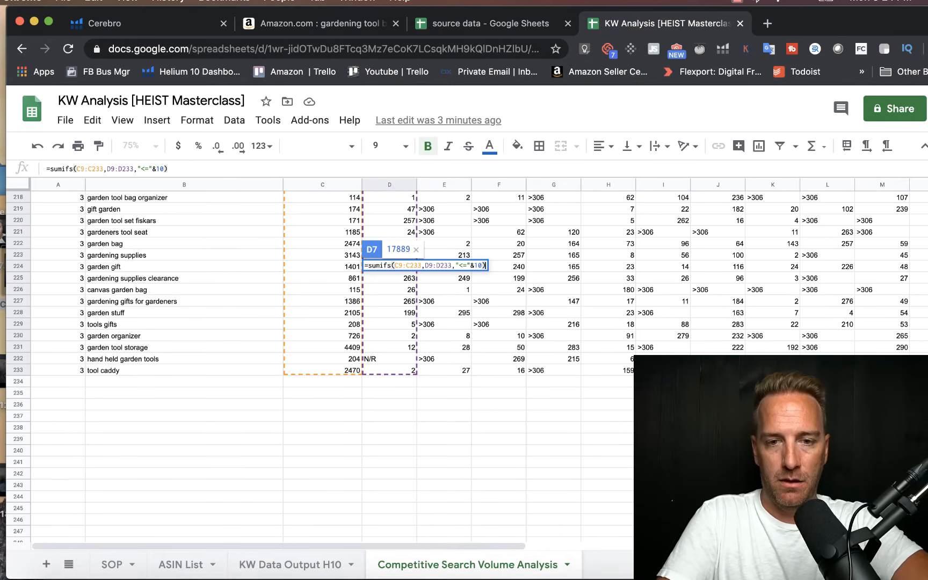
key(Return)
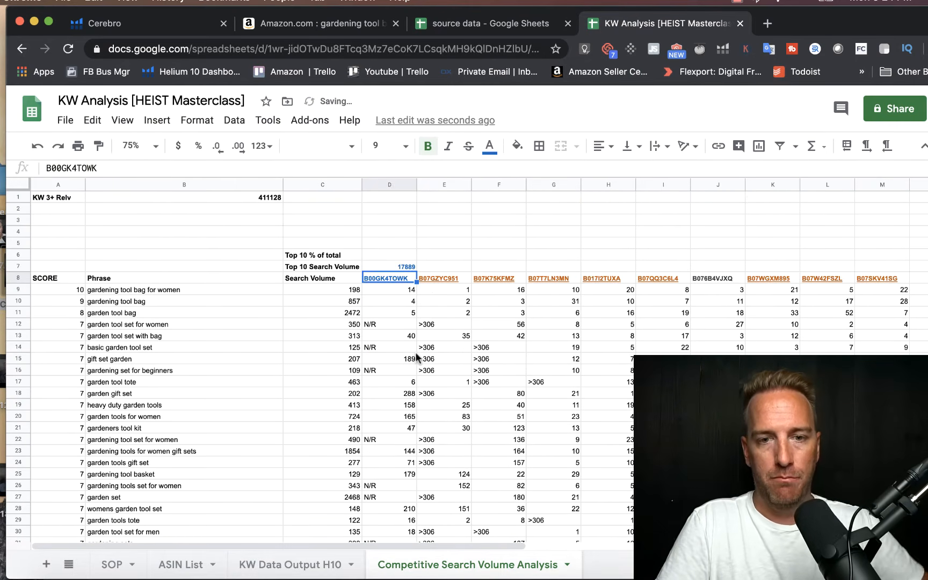
click(421, 266)
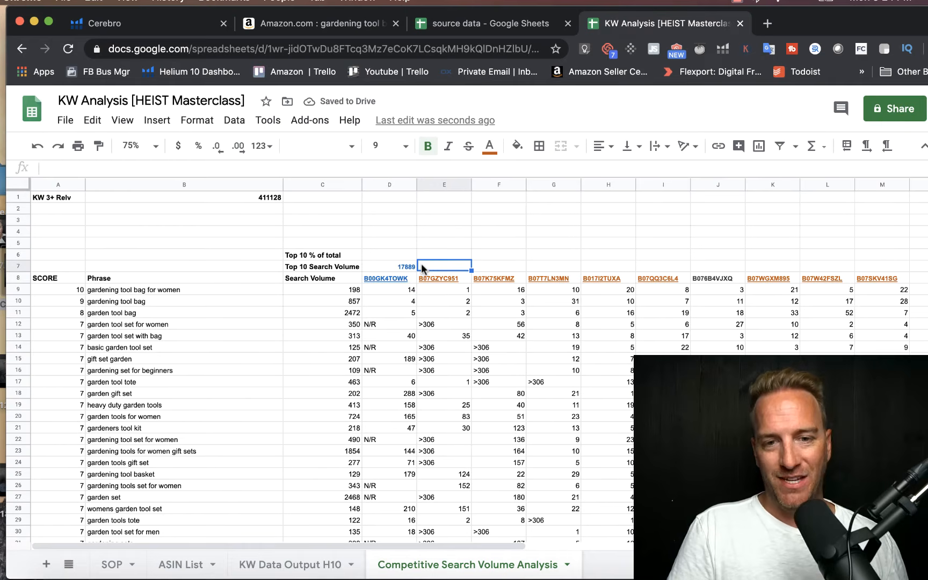
Step: Calculate the first competitor's top 10 share in D6 with the formula =D7/B1 and format the cell as a percentage
click(391, 253)
text(=)
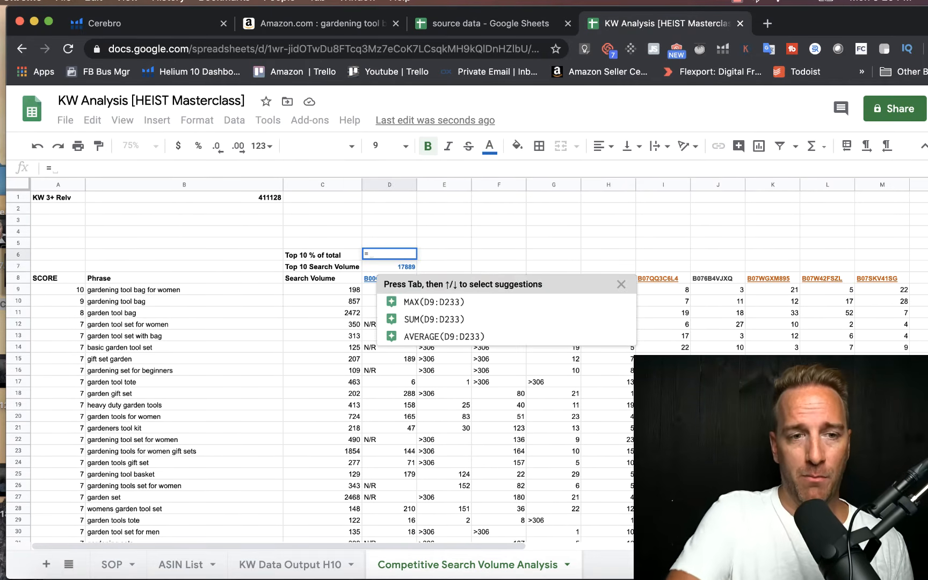
click(366, 264)
text(/)
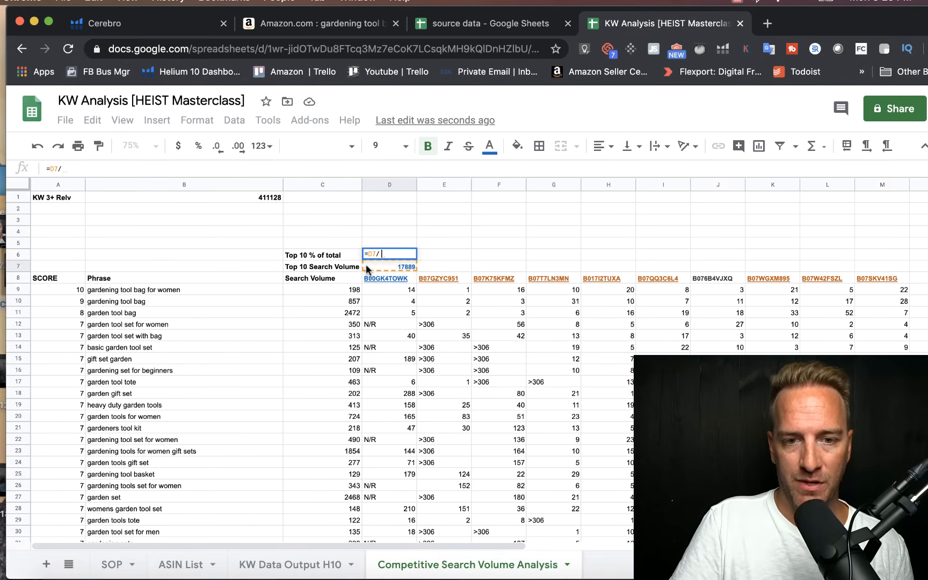
click(270, 200)
key(Return)
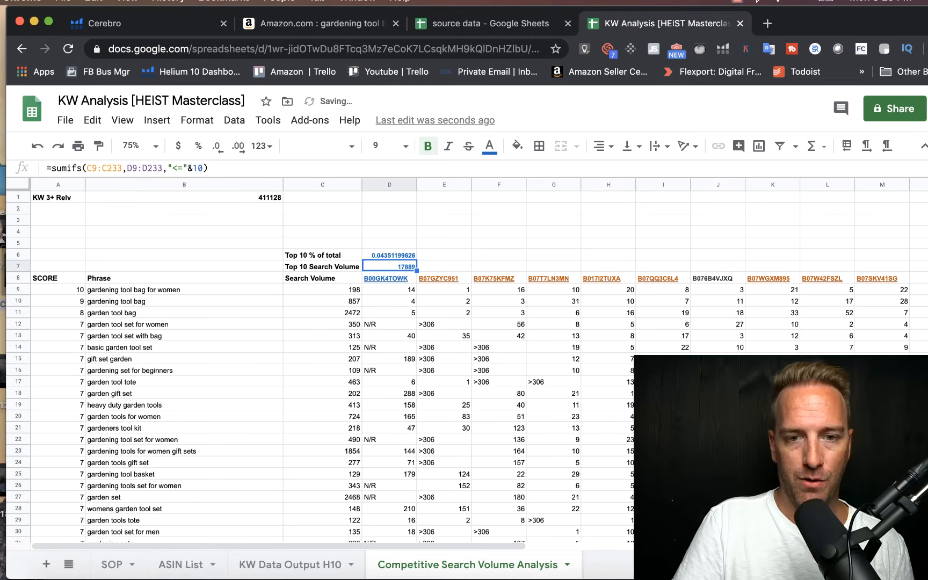
click(392, 255)
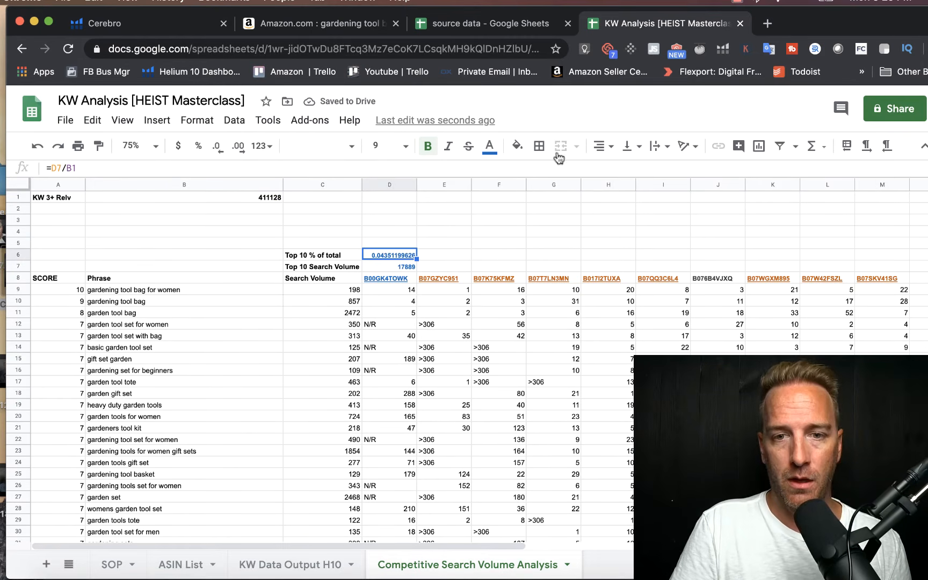
click(199, 146)
click(466, 255)
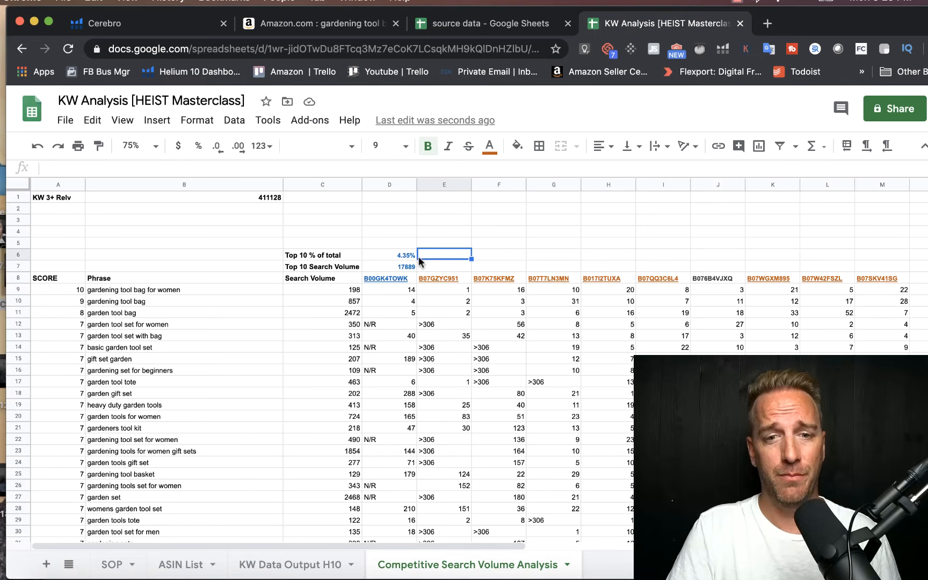
Step: Enter the label "Top 30 Search Volume" in cell C5
click(314, 240)
text(Top 30)
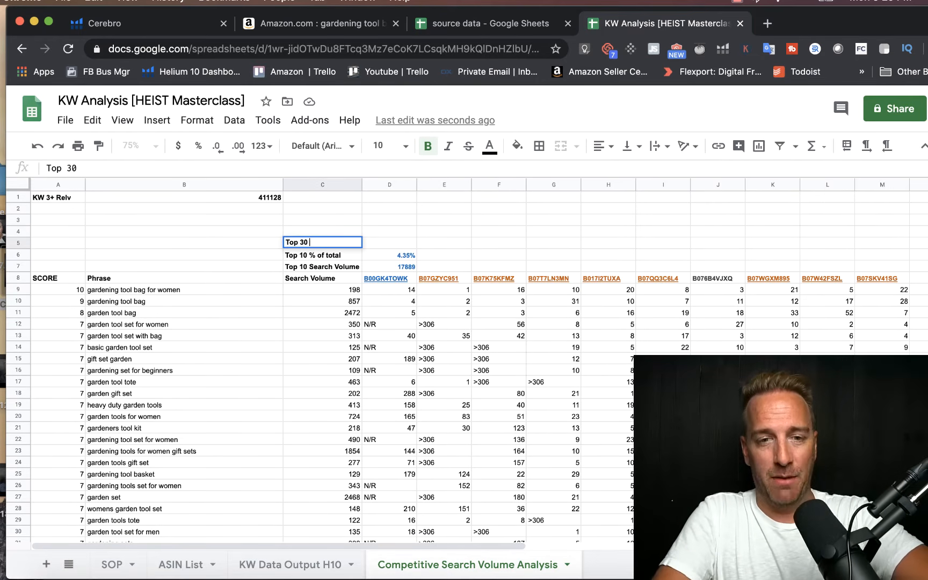
text( Search)
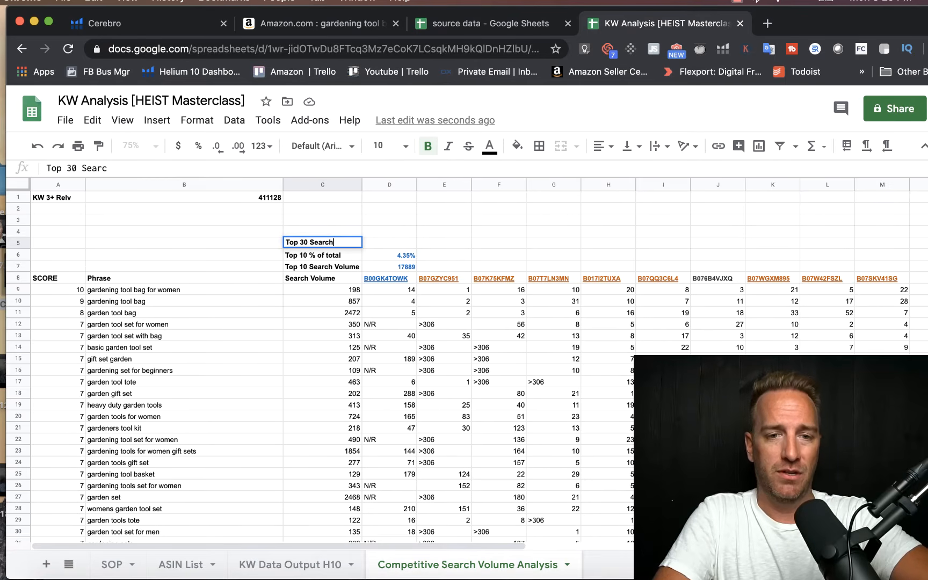
text( Volume)
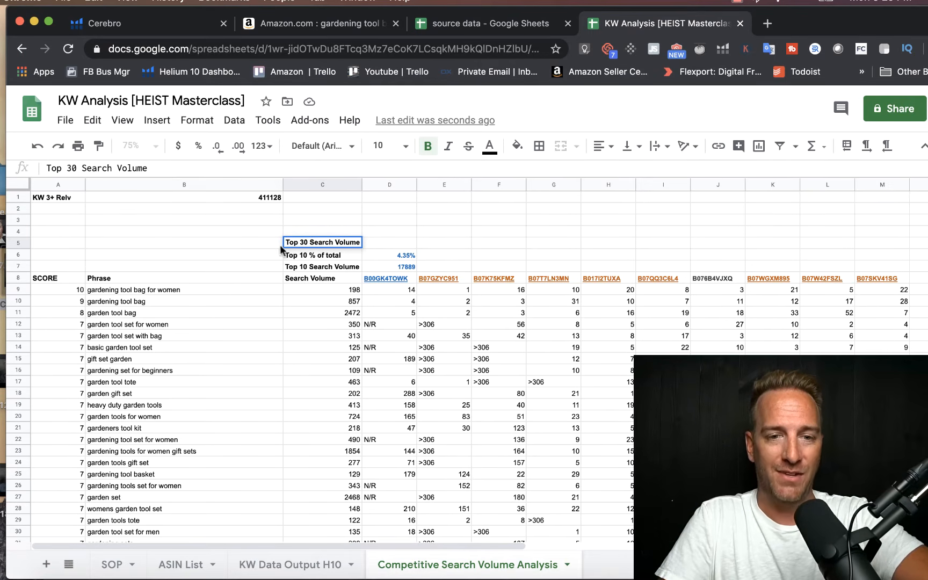
Step: Enter the label "Top 30 % of total" in cell C4
click(292, 229)
text(Top )
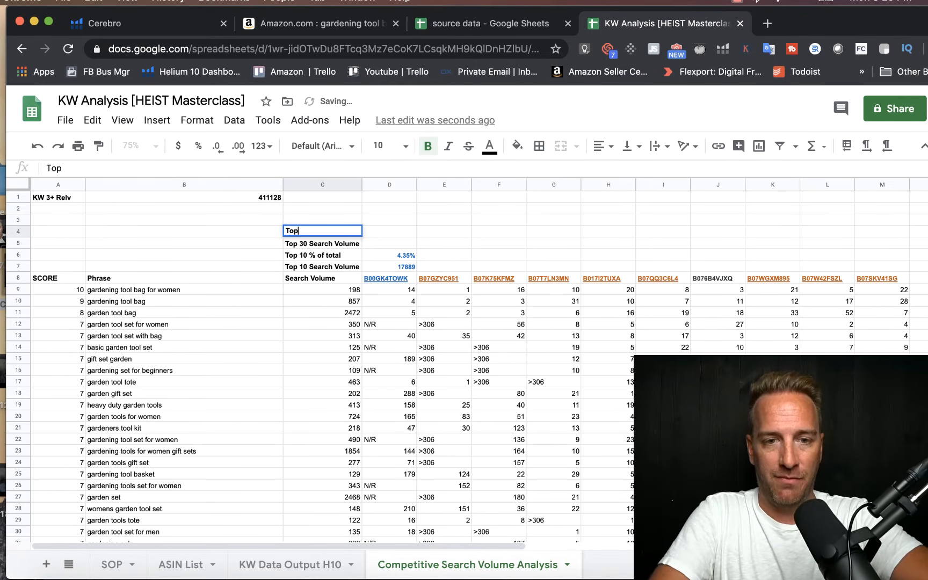
text(30 % )
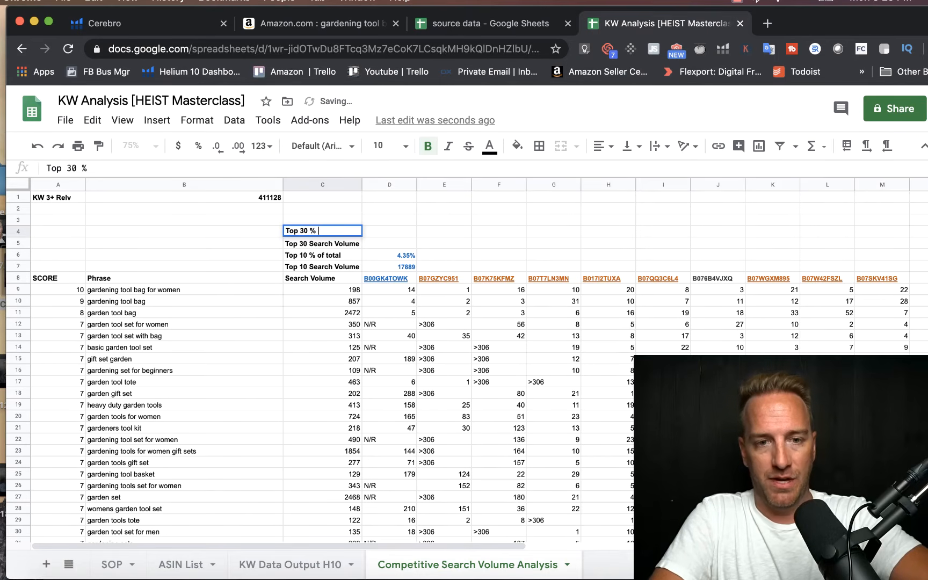
text(of total)
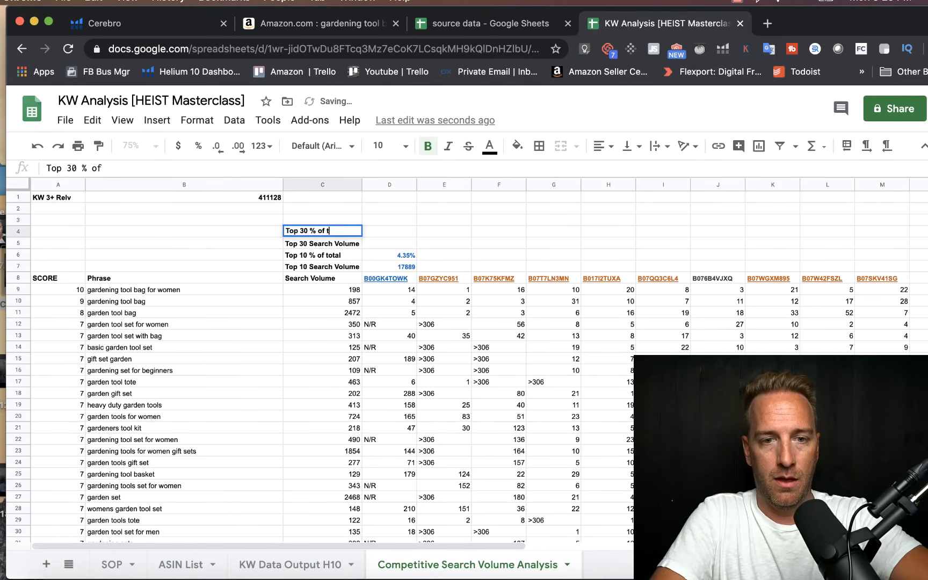
key(Return)
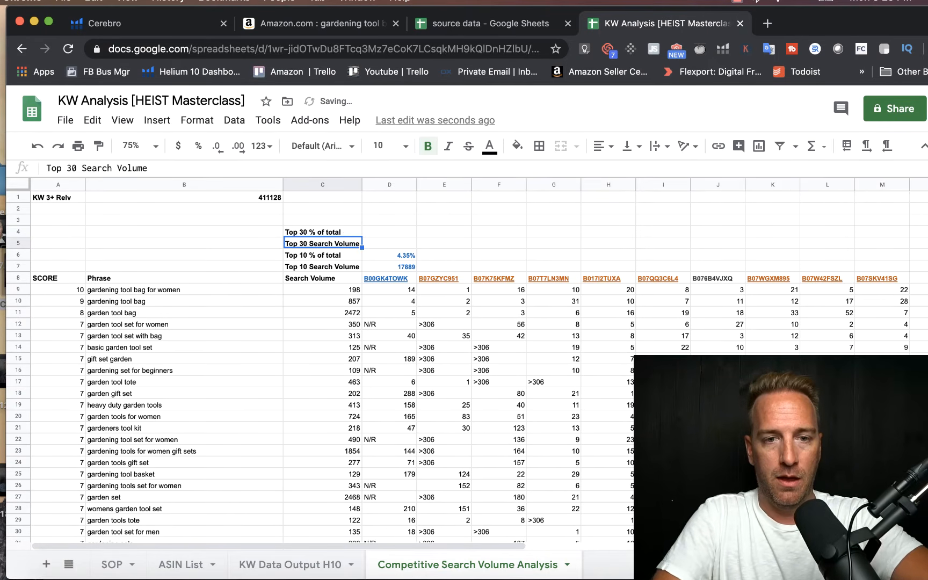
Step: Copy the SUMIFS formula text from D7 into D5 and change its rank limit to 30
click(367, 264)
drag(207, 168, 46, 171)
key(ctrl+c)
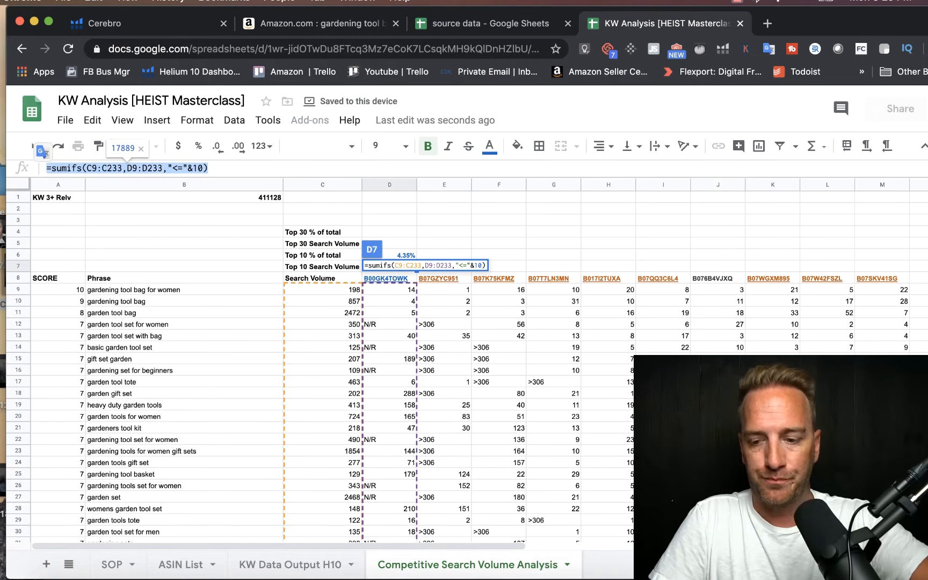
key(Return)
click(375, 243)
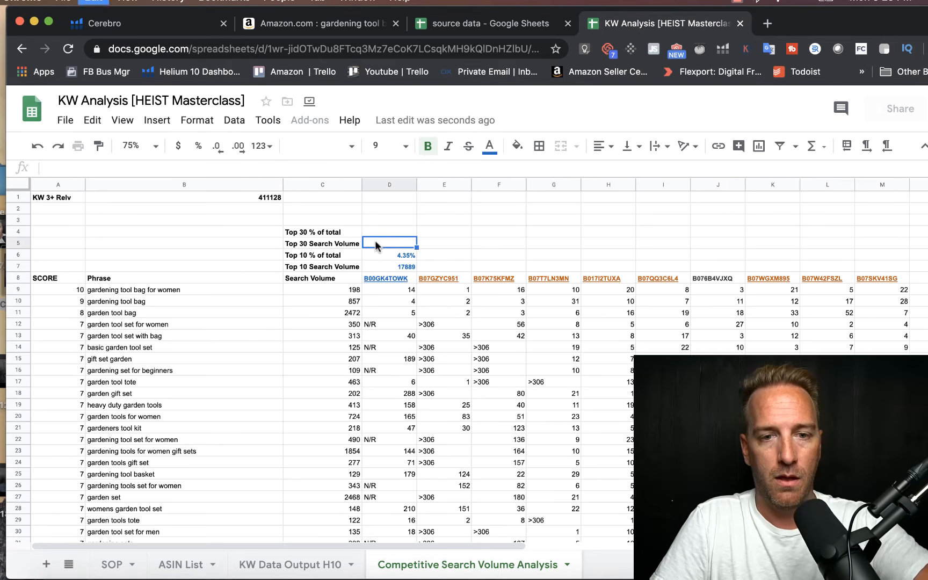
key(ctrl+v)
click(199, 168)
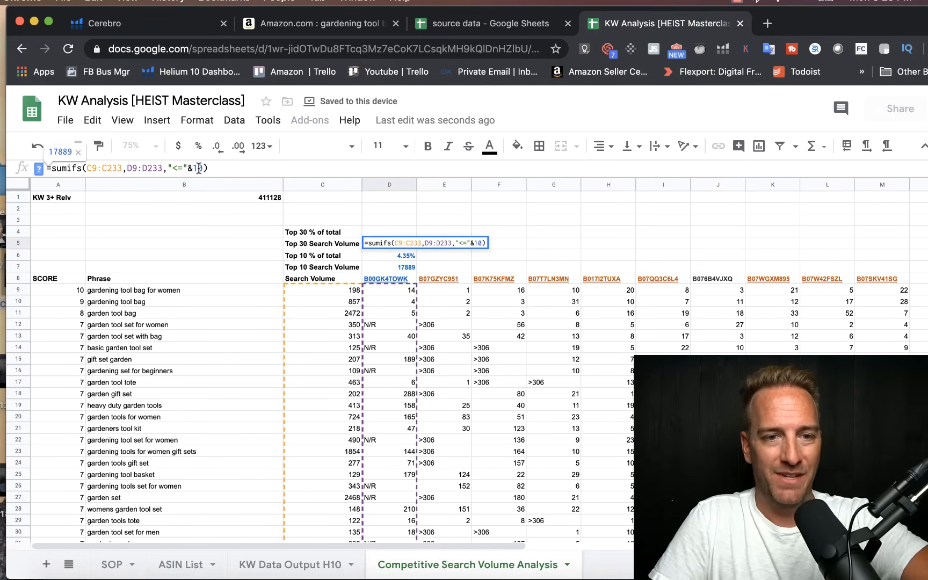
key(BackSpace)
text(3)
key(Return)
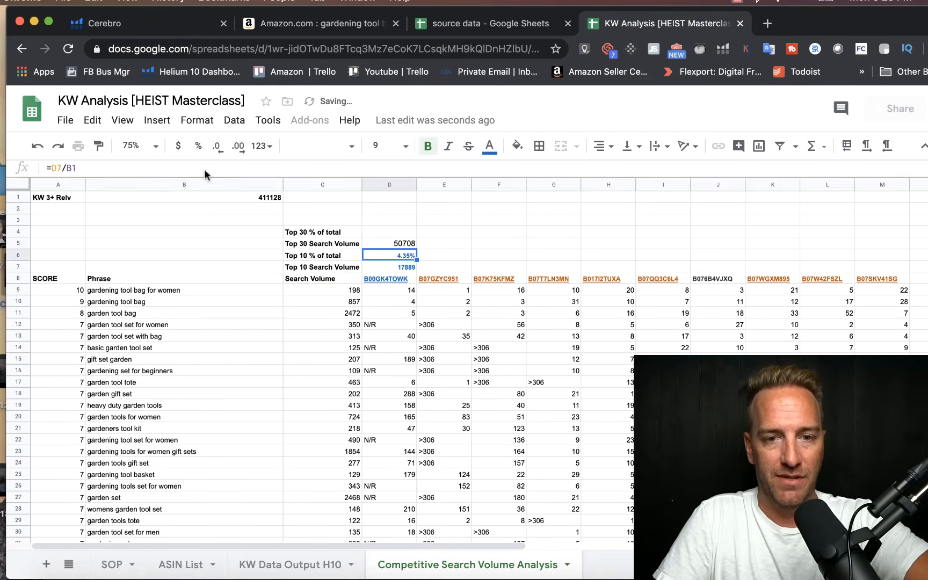
click(376, 240)
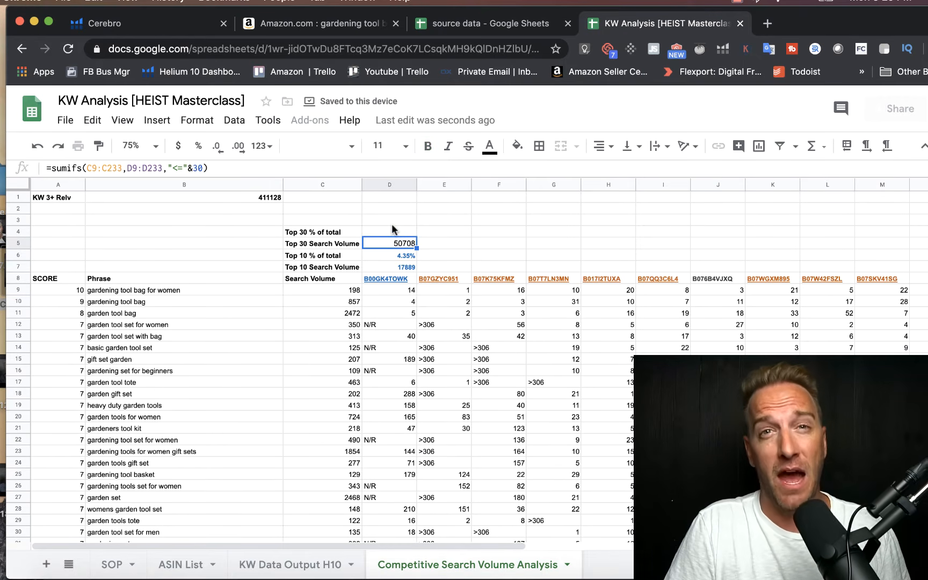
Step: Enter the formula =D5/B1 in D4 to calculate the first competitor's top 30 share of total search volume
click(376, 231)
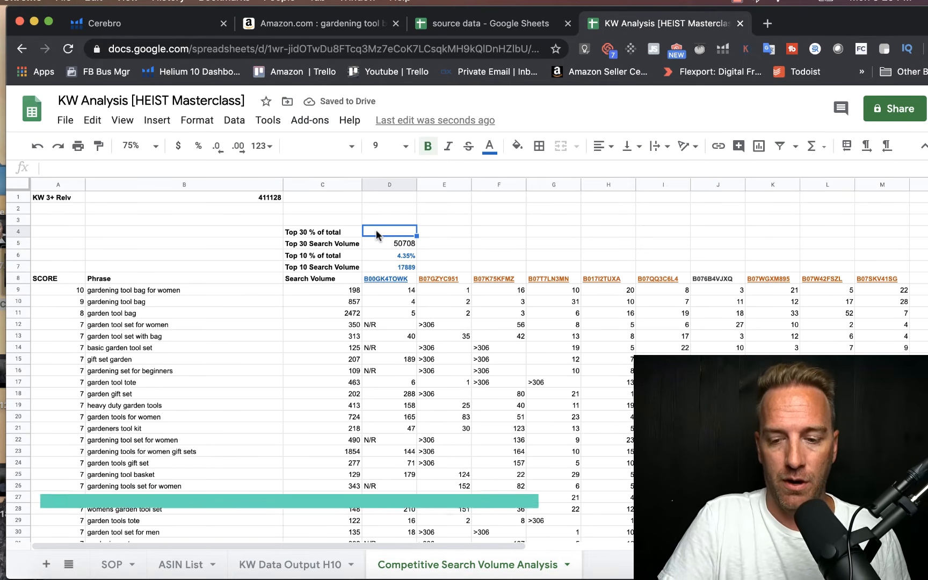
text(=)
click(376, 238)
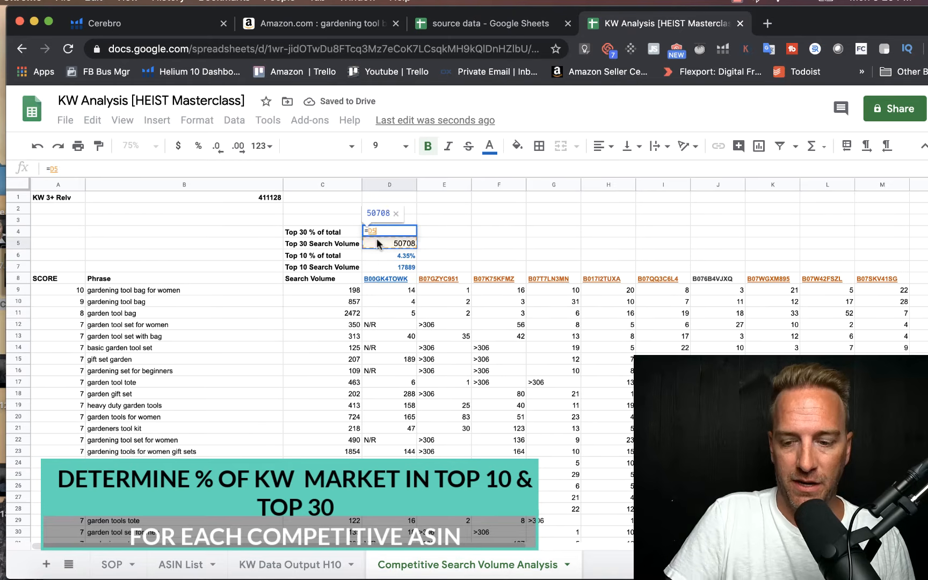
text(/)
click(219, 197)
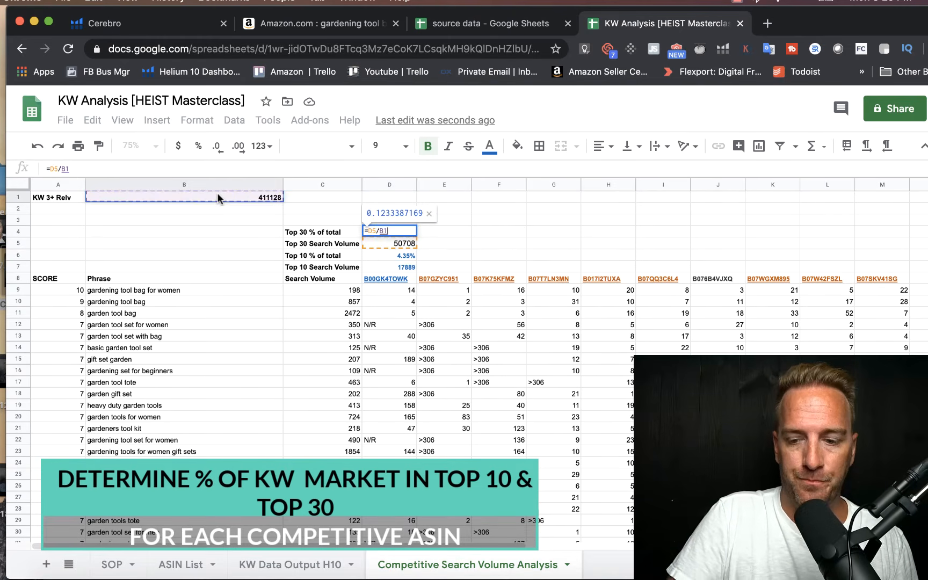
key(Return)
click(402, 227)
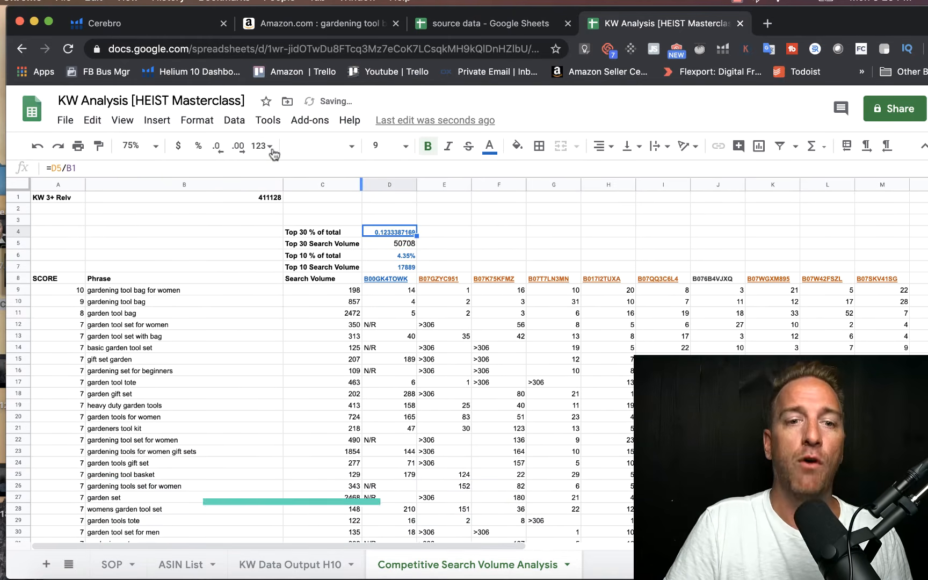
Step: Format the first competitor's top 30 share in D4 as a percentage
click(198, 146)
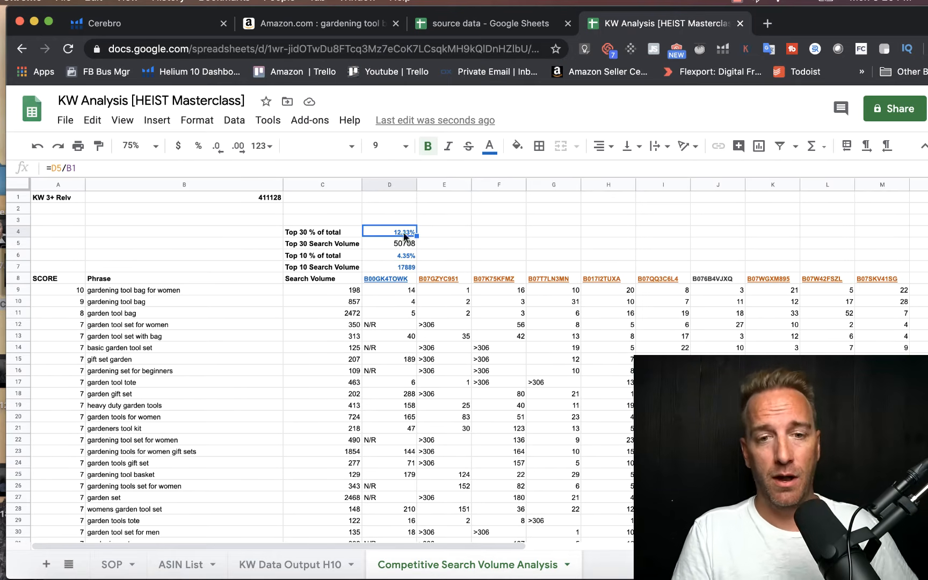
Step: Make the search volume range in D7's SUMIFS formula absolute as $C$9:$C$233
click(384, 266)
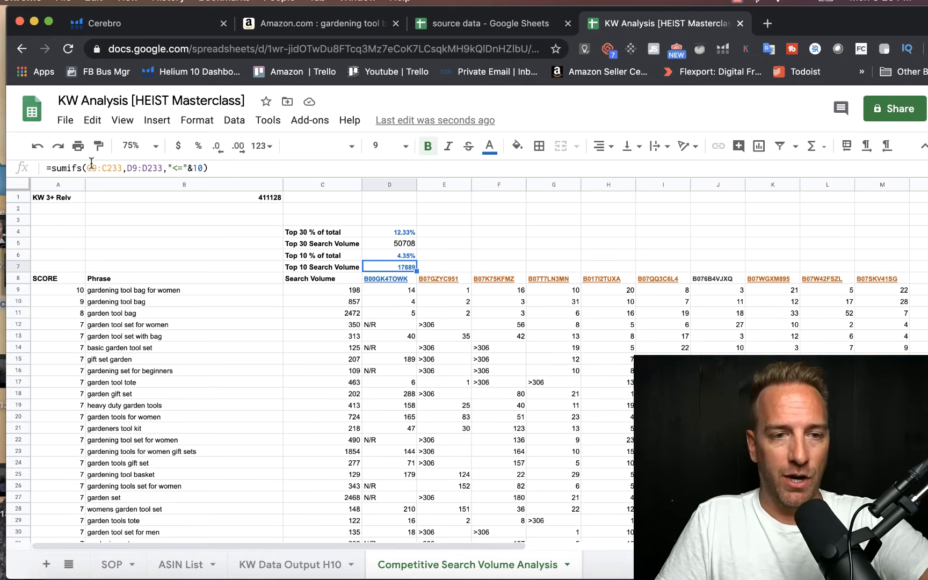
click(89, 166)
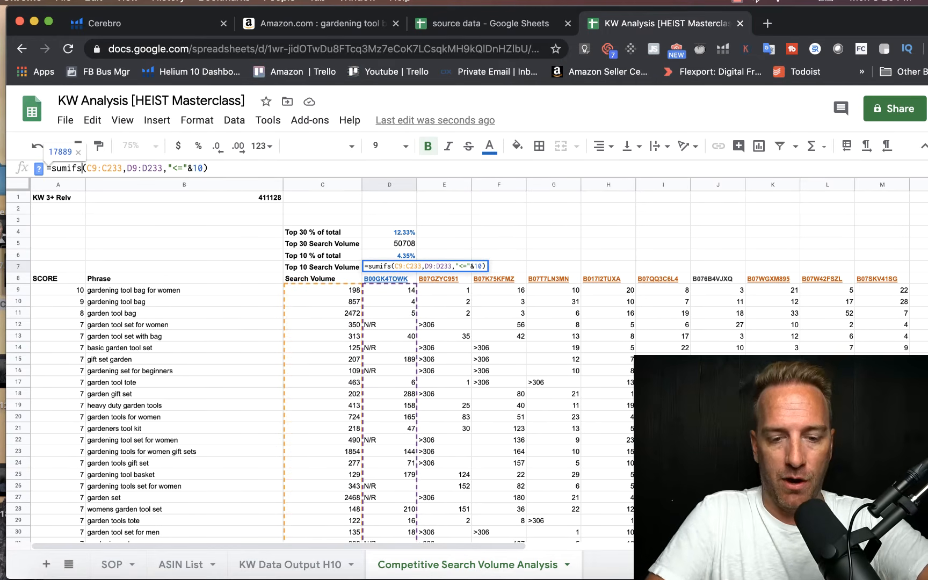
text($)
key(BackSpace)
key(Right)
text($C)
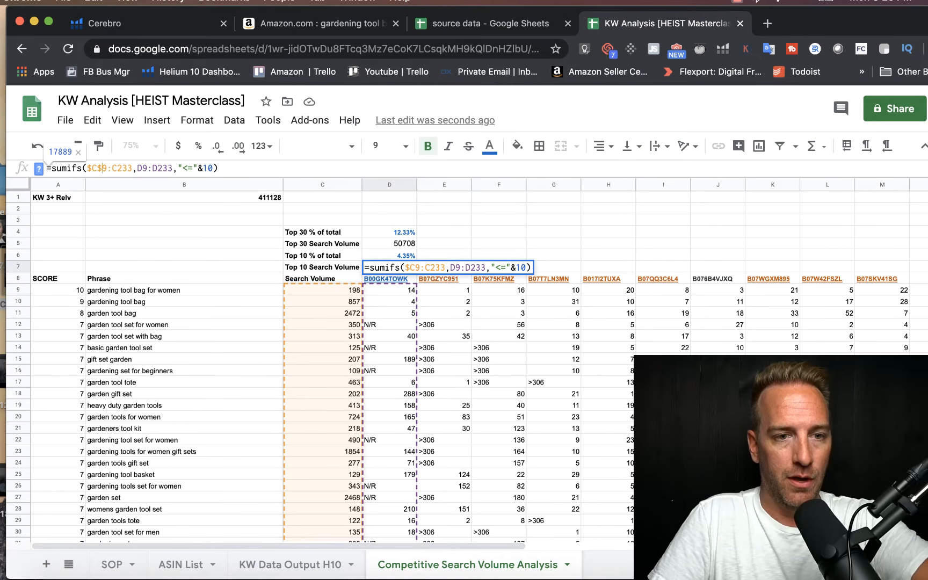
text($)
key(Right)
key(Right)
text($)
key(Right)
text($)
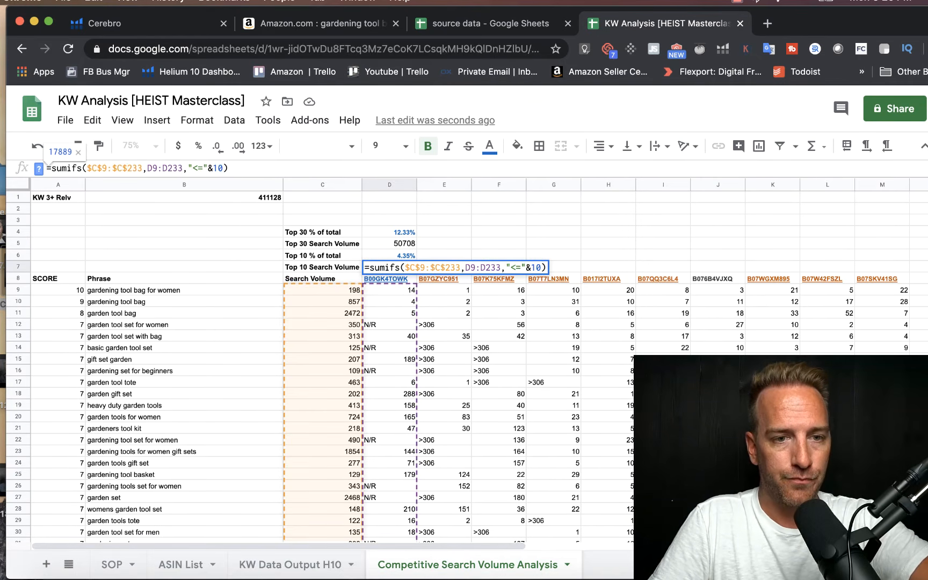
key(Return)
text(')
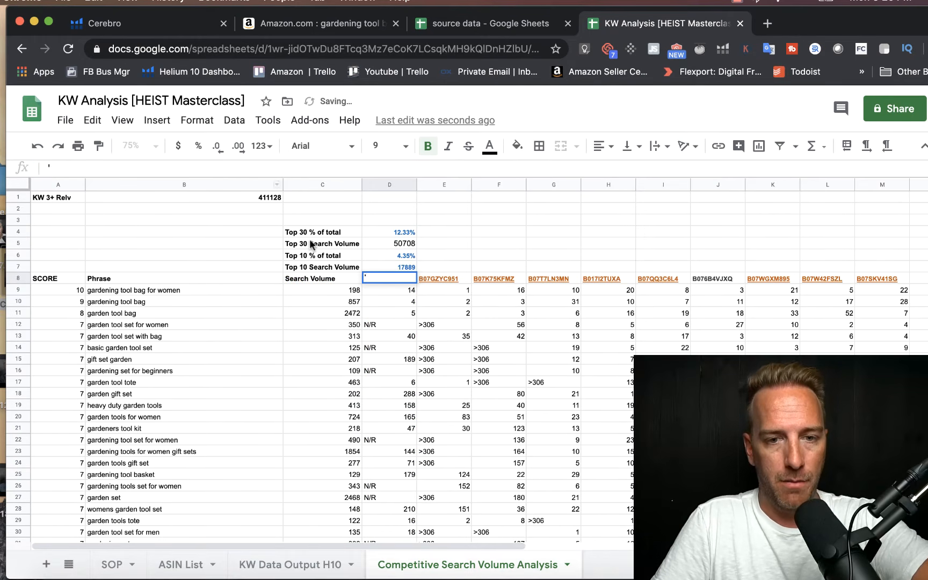
key(Escape)
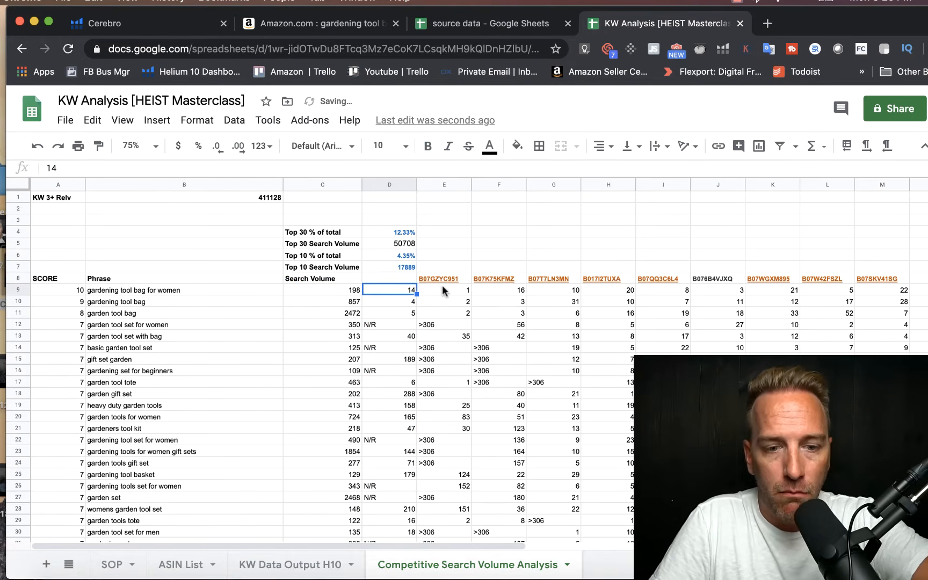
text(B00GK4TOWK)
click(476, 259)
Step: Lock the total search volume reference in D6 so the formula reads =D7/$B$1
click(380, 255)
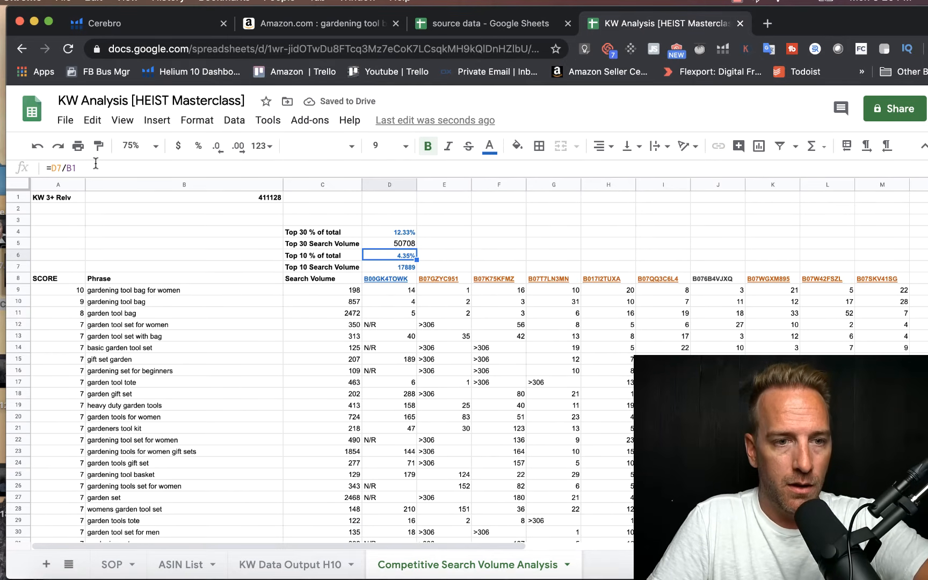
click(66, 169)
text($)
click(77, 169)
text($)
key(Return)
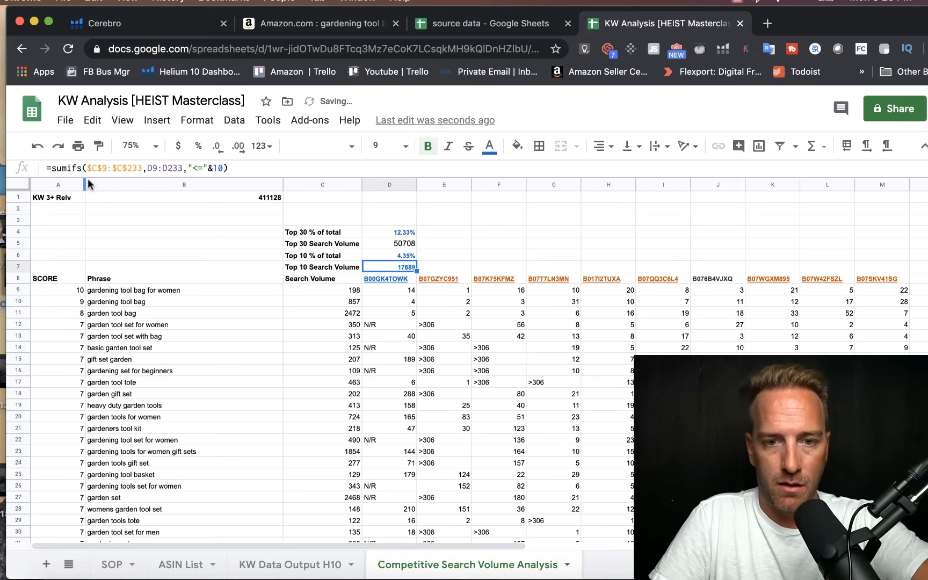
Step: Lock the total search volume reference in D4 so the formula reads =D5/$B$1
click(383, 230)
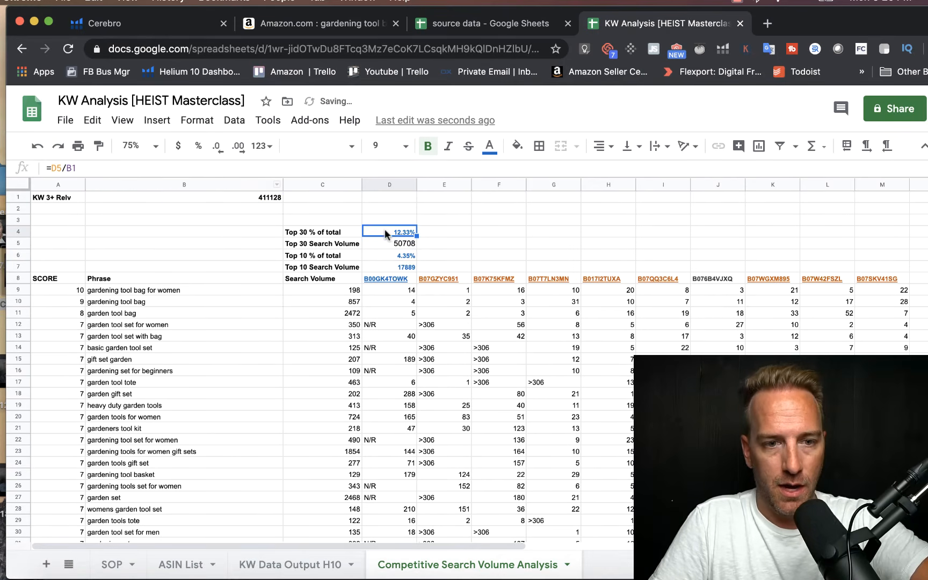
click(67, 169)
text($)
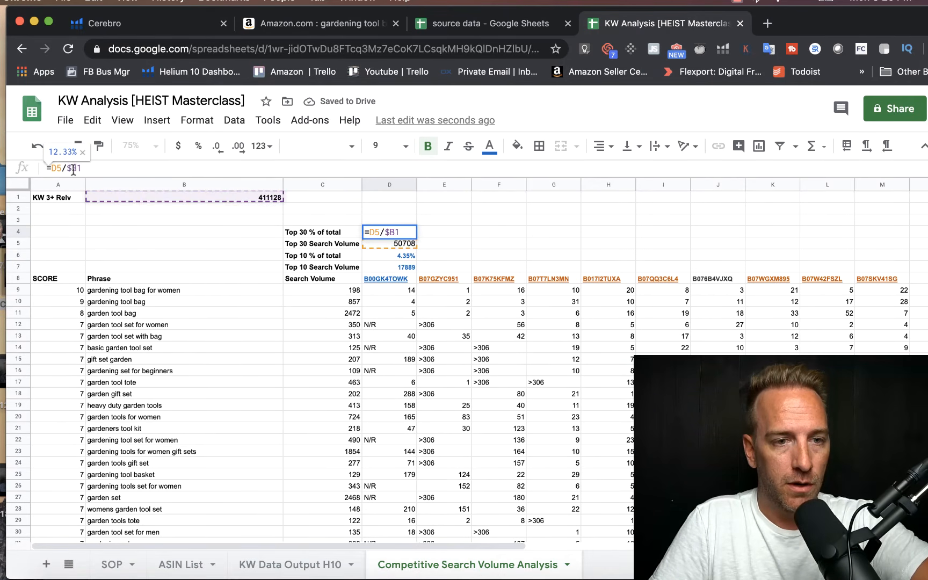
click(76, 168)
text($)
key(Return)
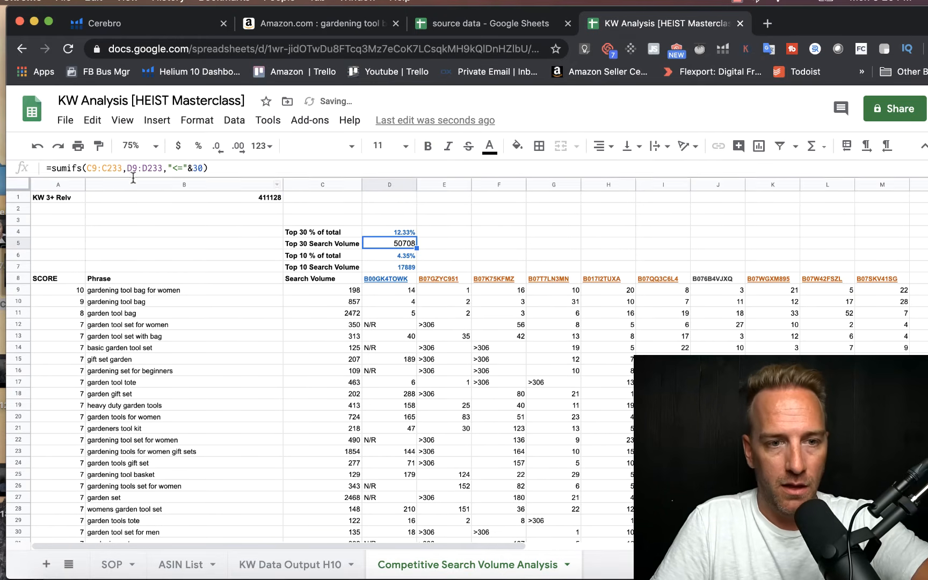
Step: Make the search volume range in D5's SUMIFS formula absolute as $C$9:$C$233
click(87, 167)
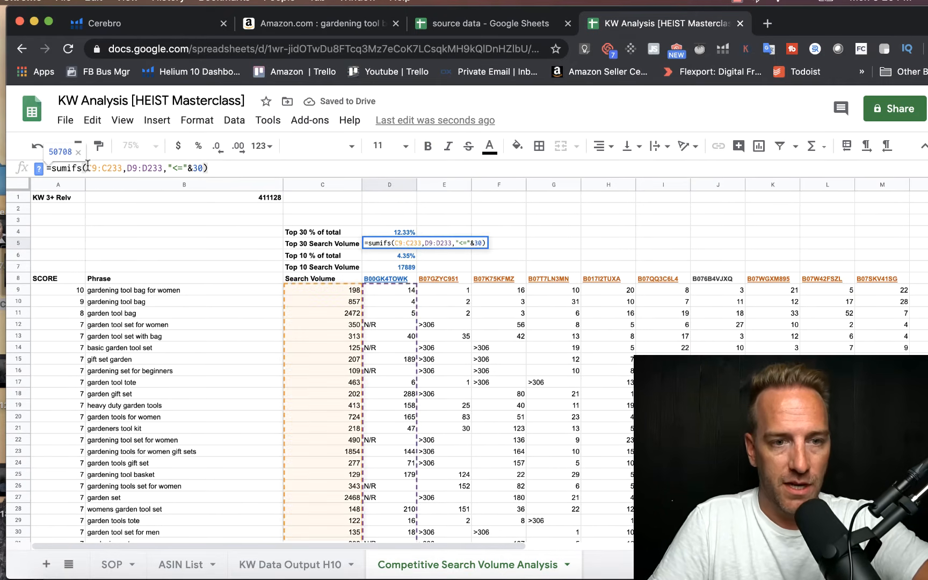
text($)
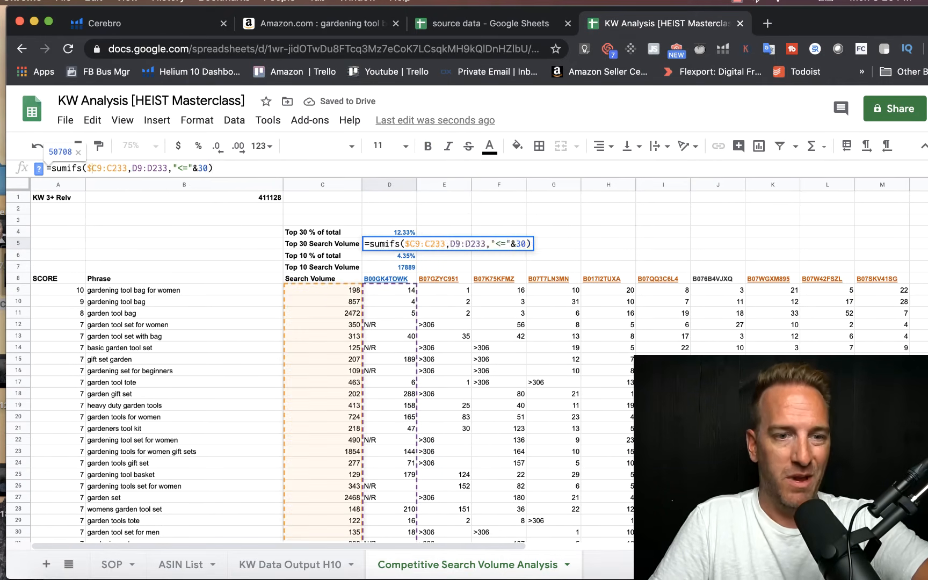
click(100, 168)
text($)
click(110, 168)
text($)
click(122, 168)
text($C$)
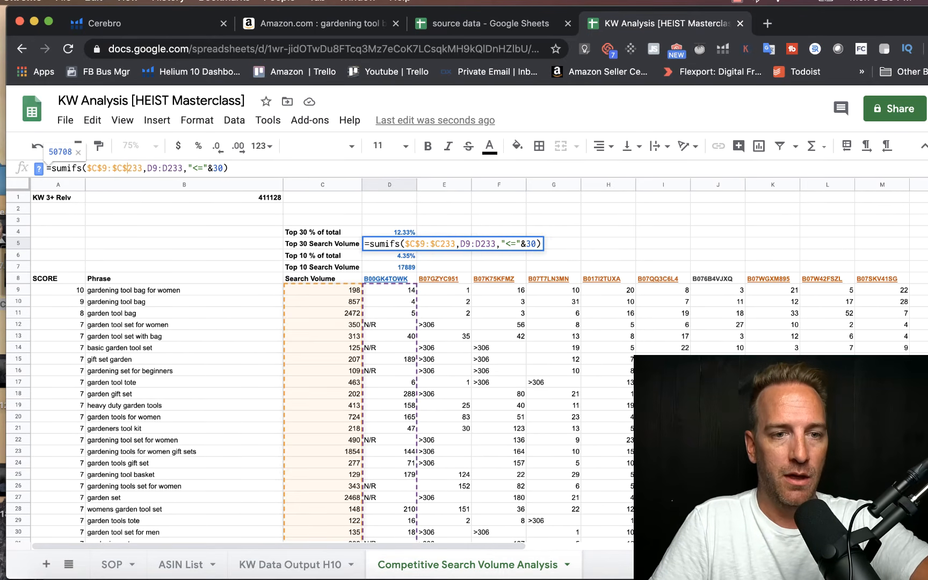
key(Return)
Step: Fill the top 30 and top 10 formulas from D4:D7 across to column M for all competitors
click(431, 215)
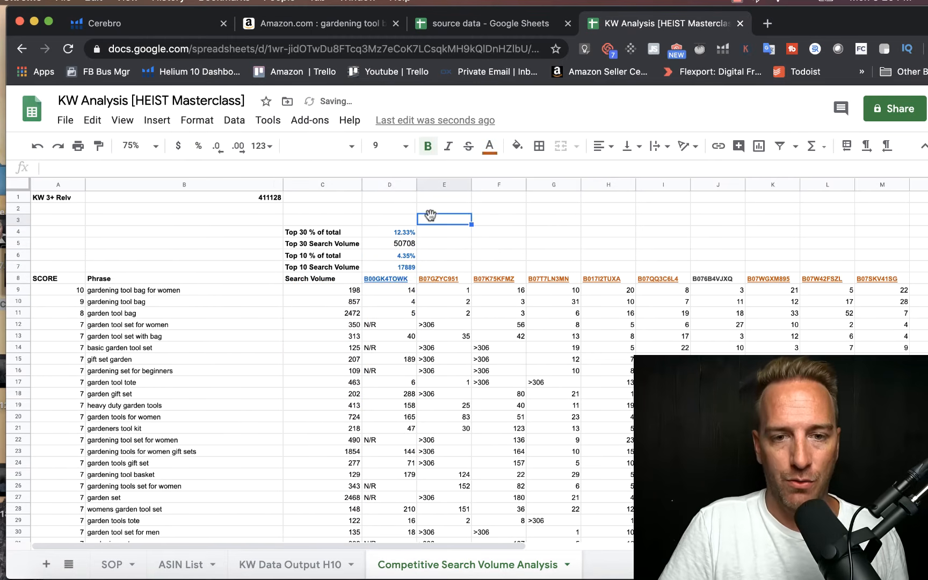
drag(407, 234, 863, 247)
click(575, 197)
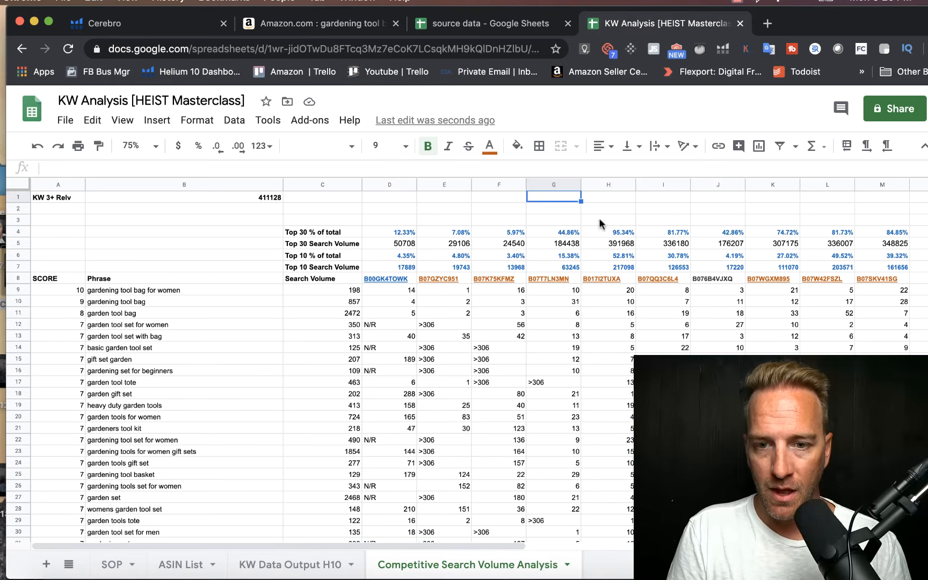
Step: Review the top 10 and top 30 search volume shares of the competitor in column H
click(612, 183)
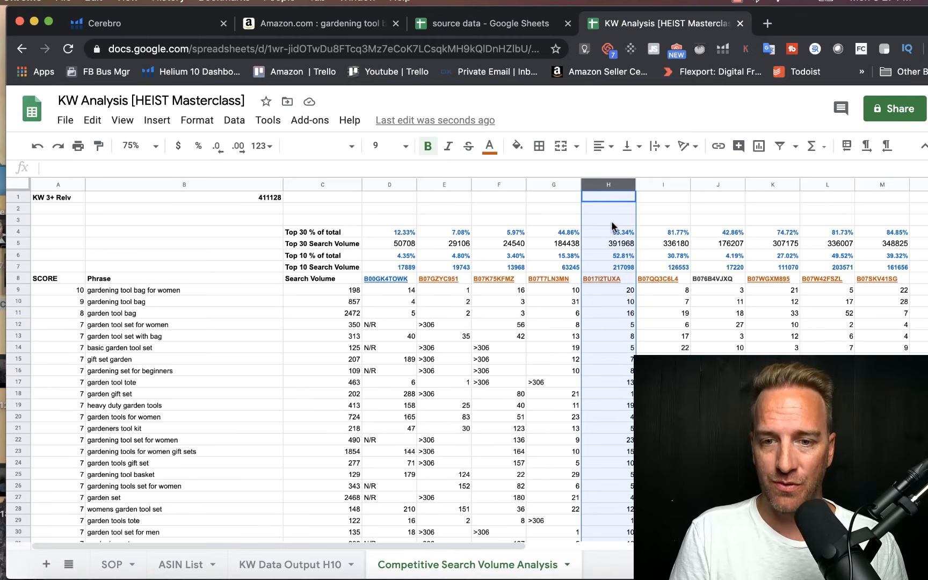
click(664, 220)
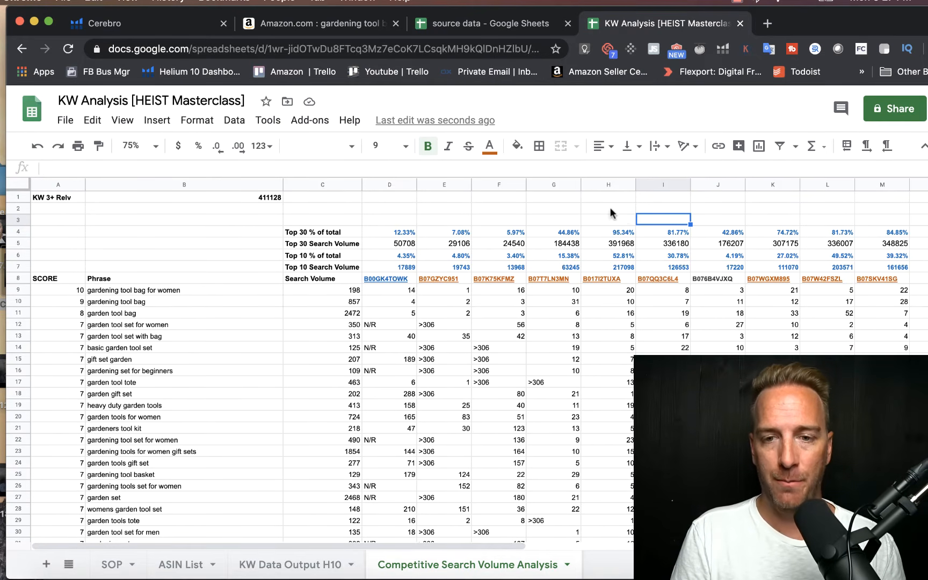
click(465, 195)
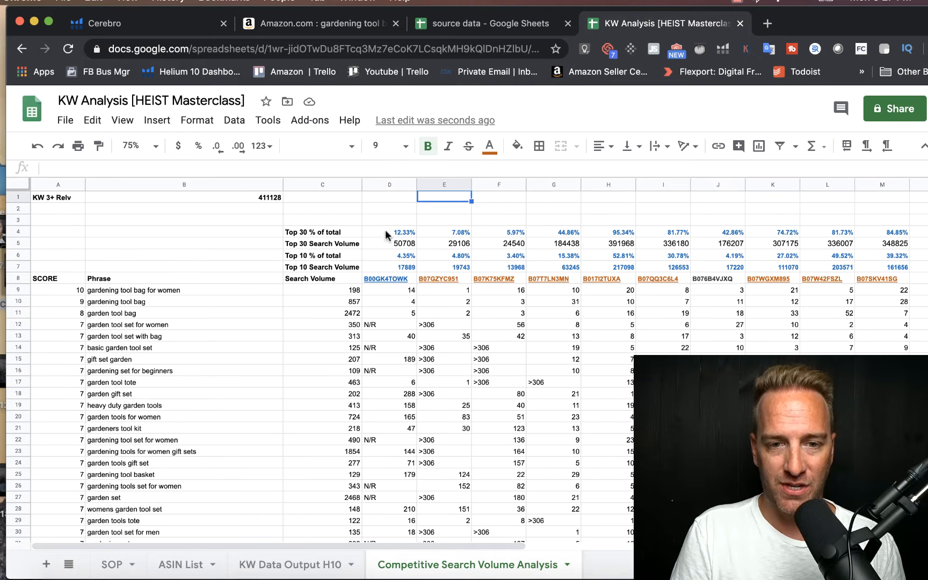
Step: Start a color scale conditional formatting rule for the top 30 percentages in D4:M4
drag(384, 229, 858, 227)
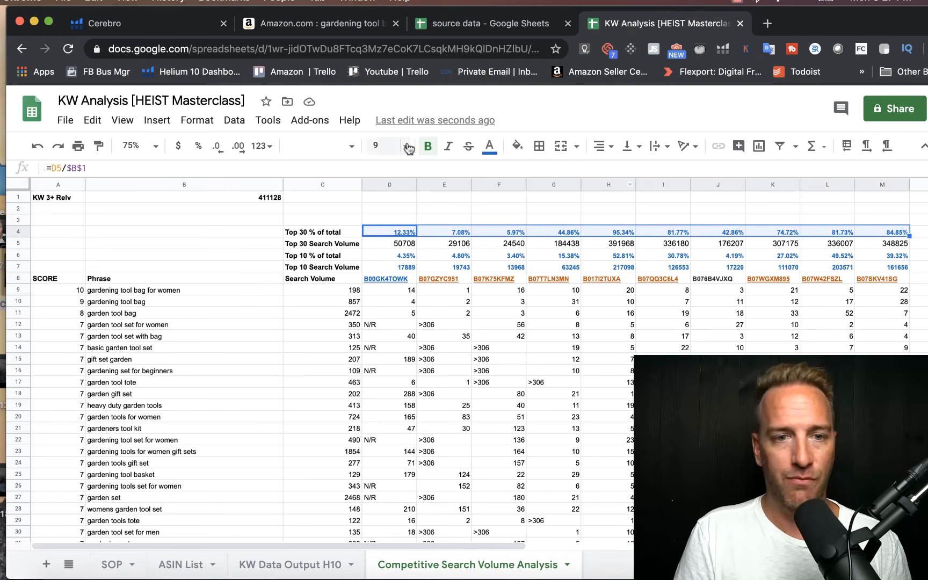
click(191, 121)
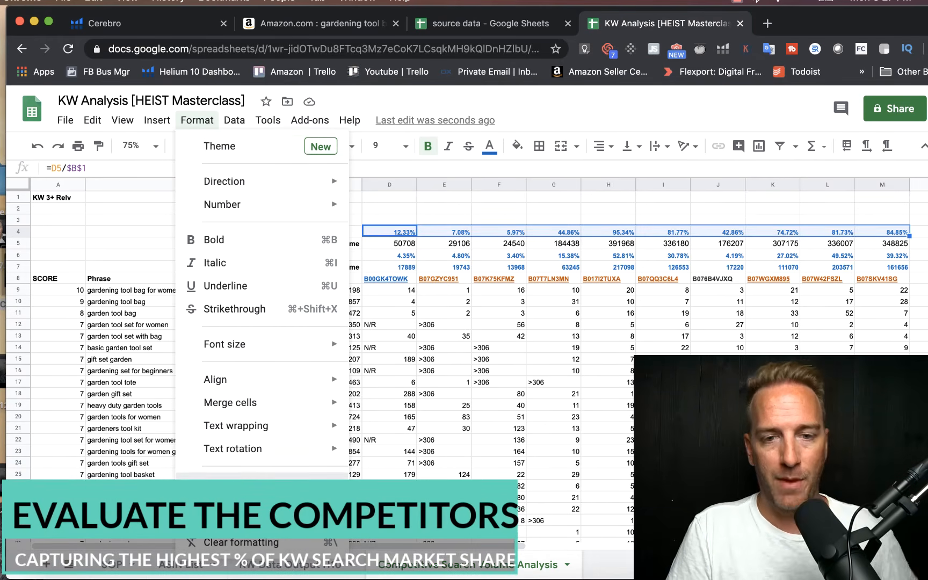
click(228, 483)
click(881, 192)
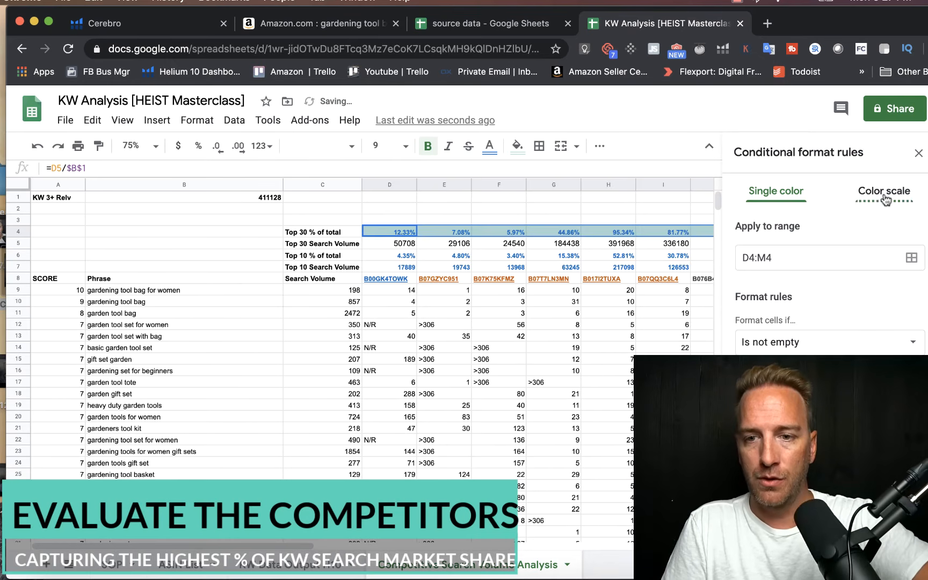
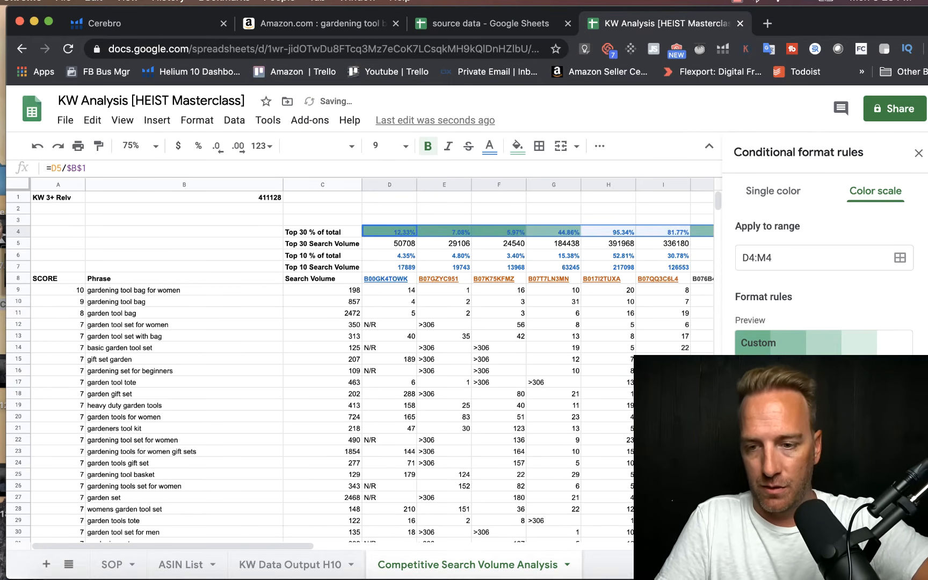
Step: Finish the D4:M4 color scale rule with light red for the maxpoint and light yellow for the midpoint, and save it
click(901, 491)
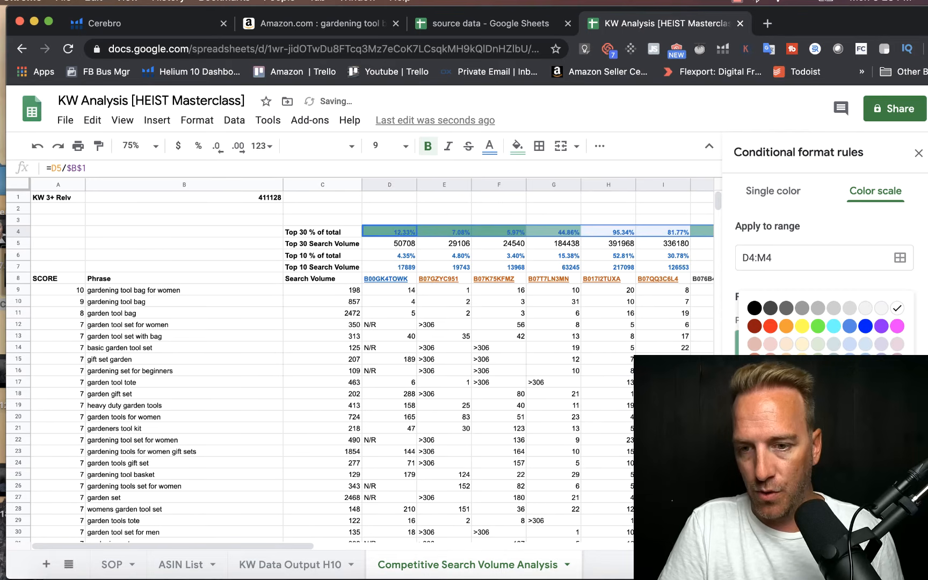
click(770, 344)
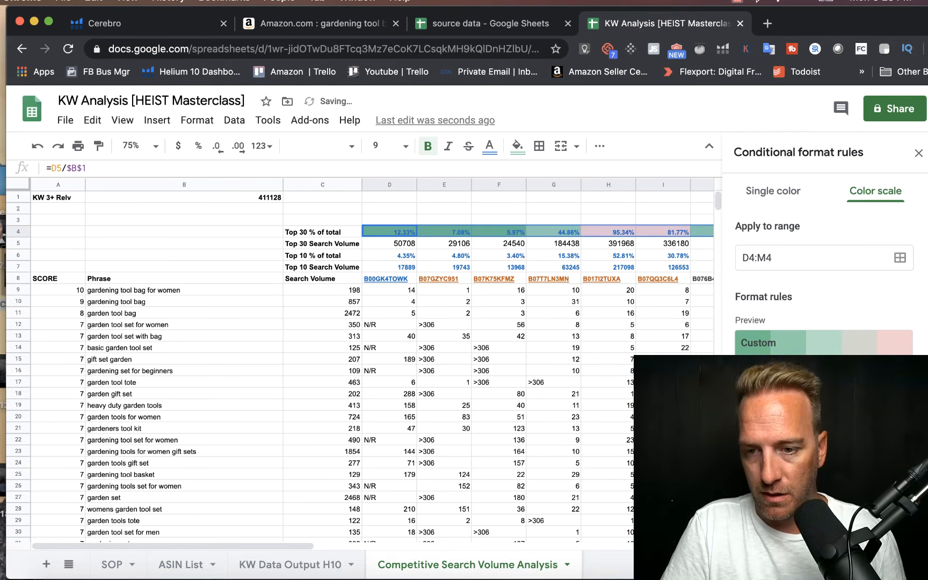
click(901, 424)
click(801, 281)
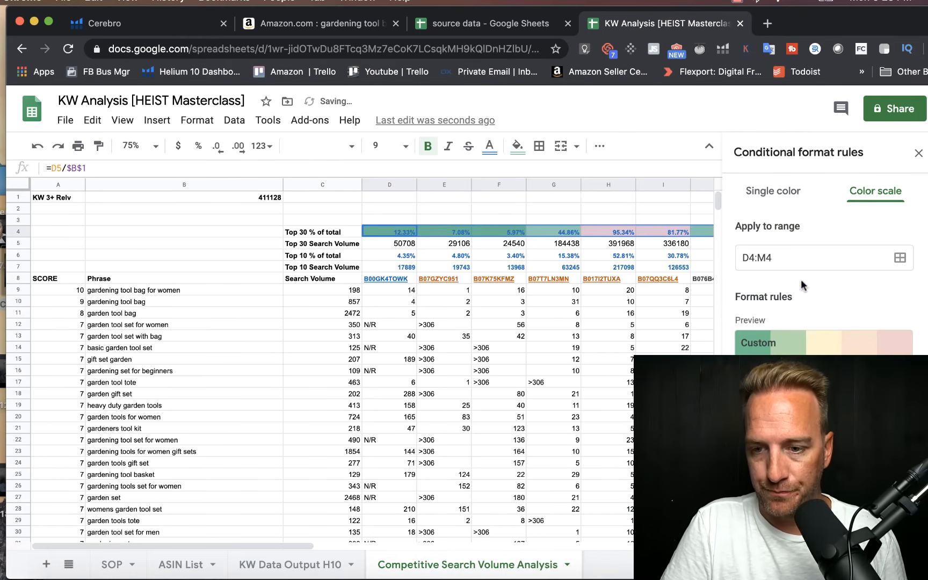
scroll(823, 263, down, 3)
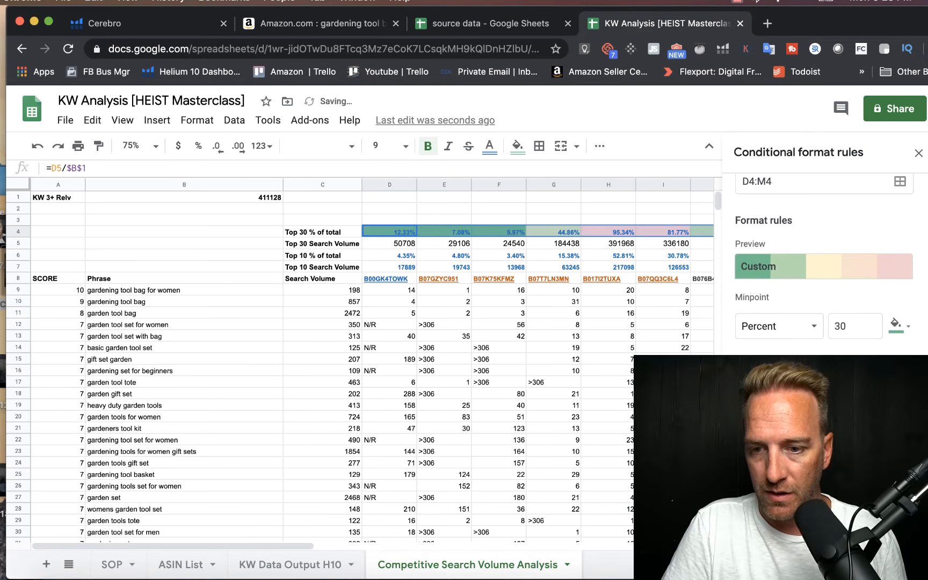
click(894, 479)
click(583, 335)
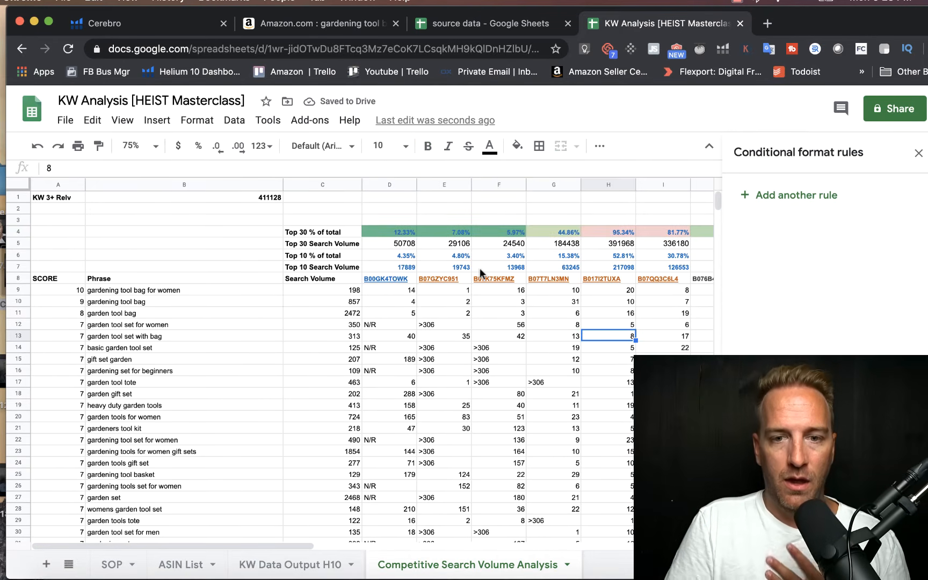
click(493, 206)
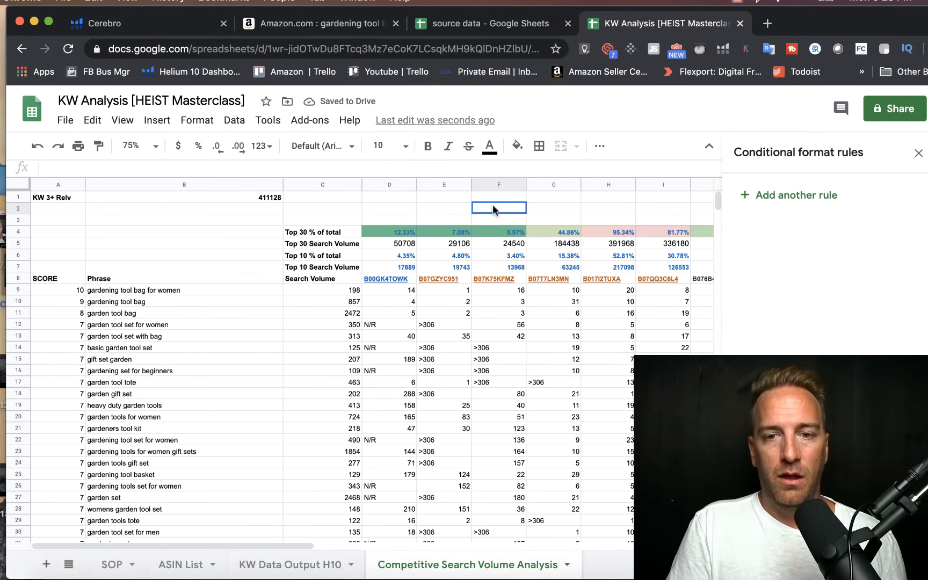
click(917, 155)
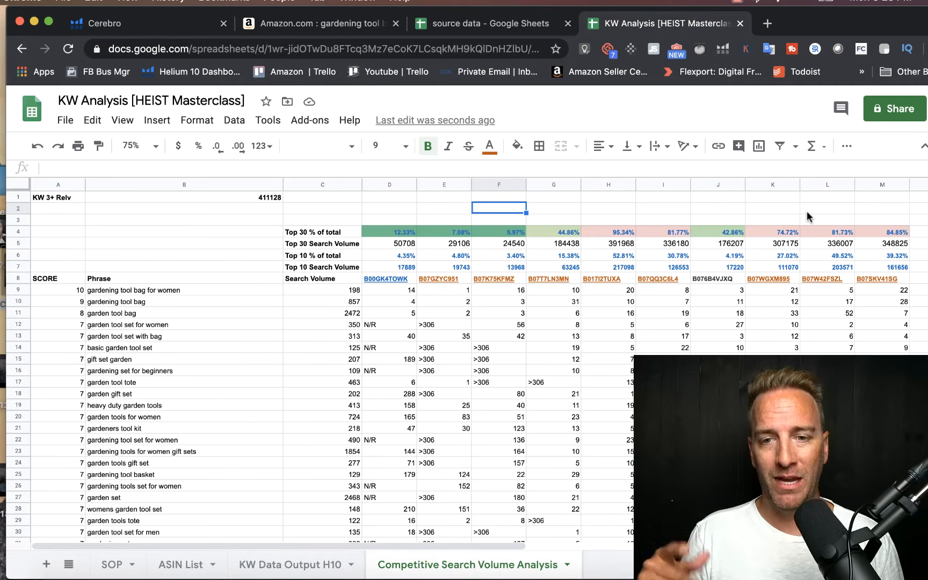
Step: Open the Amazon listing of the competitor in H8 and check its sales and revenue with Helium 10 Xray
click(596, 278)
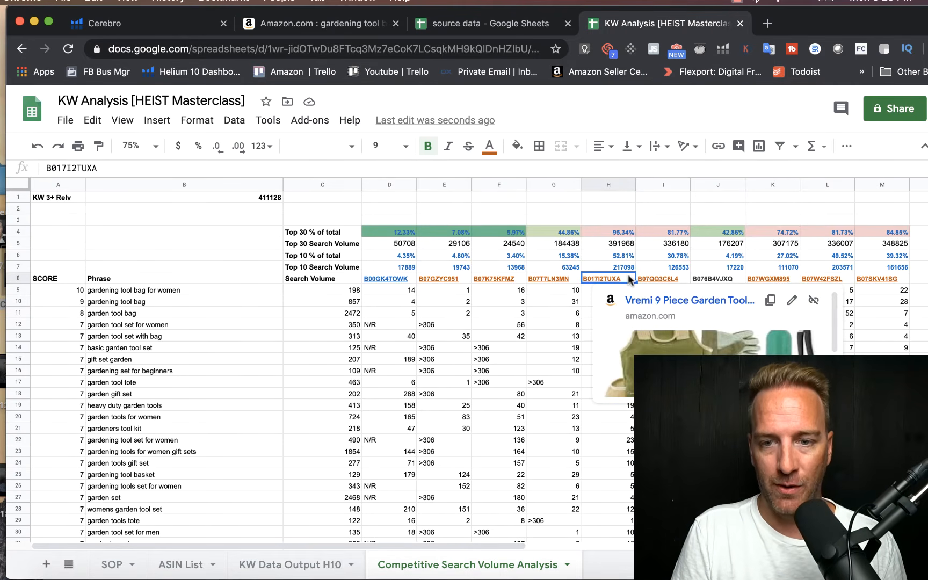
click(687, 303)
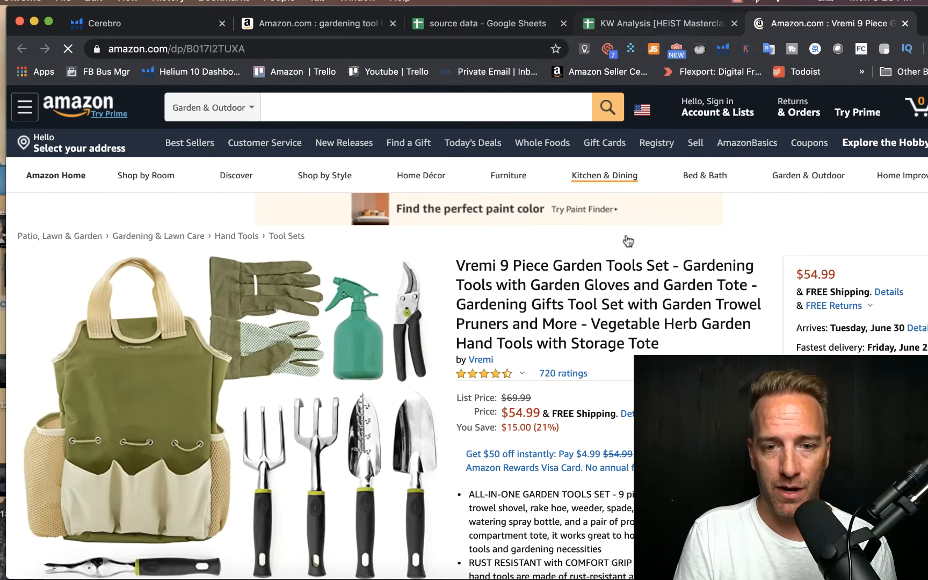
scroll(643, 176, down, 3)
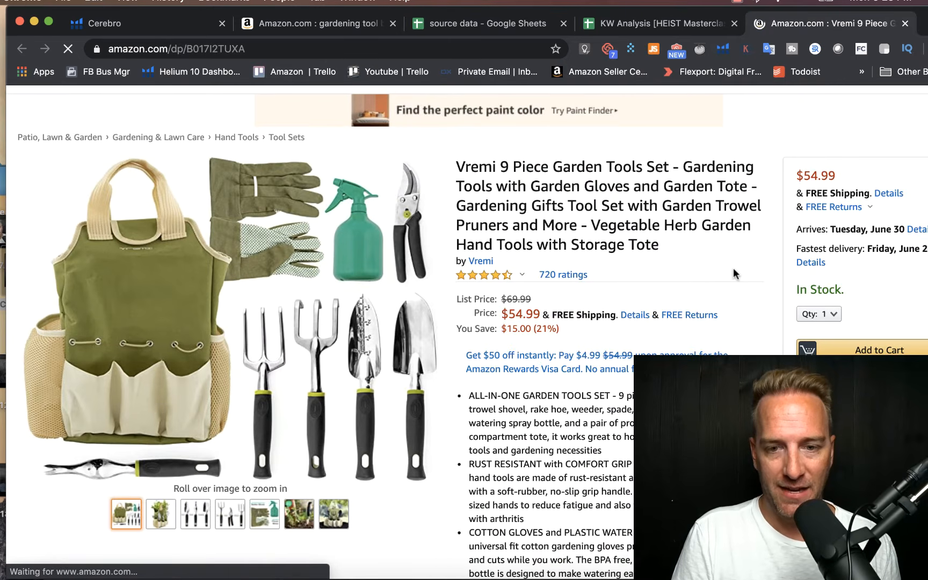
scroll(734, 269, up, 3)
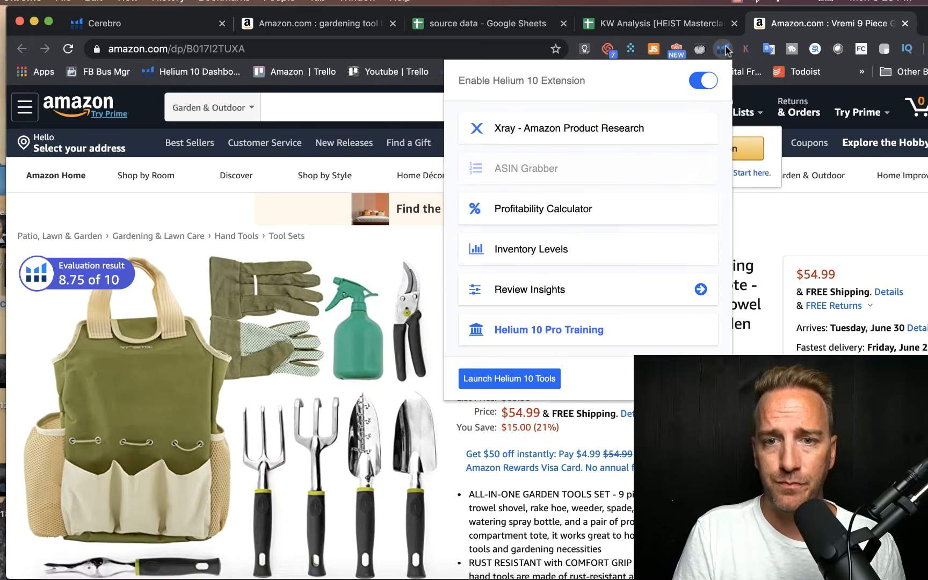
click(597, 128)
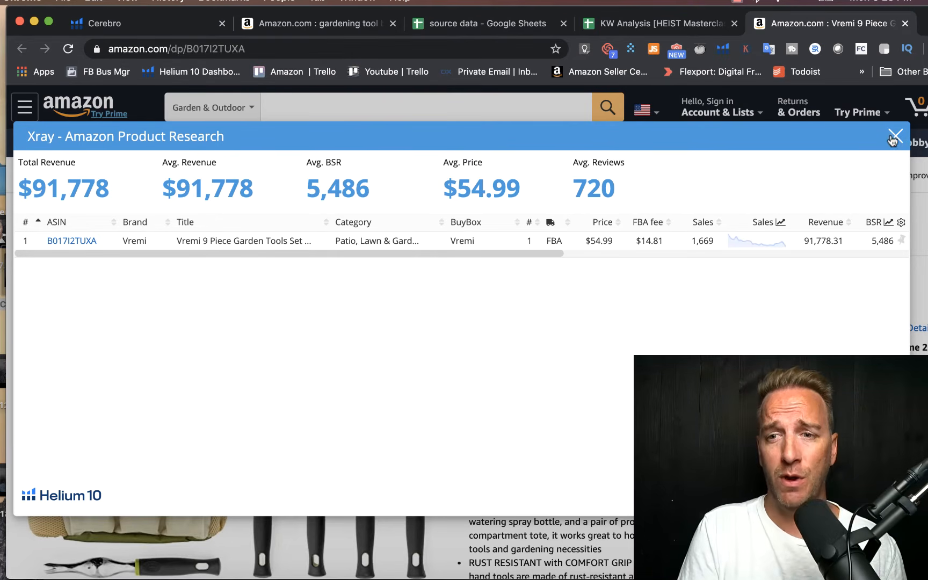
click(894, 136)
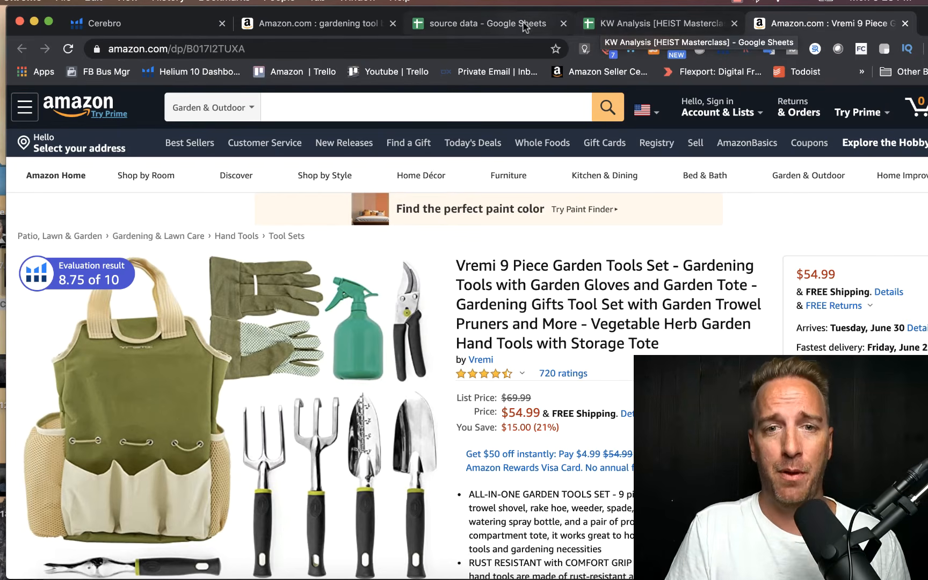
Step: In the SOP sheet of the KW Analysis spreadsheet, shrink the teal cover shape row by row to uncover instructions 8 to 11
click(601, 24)
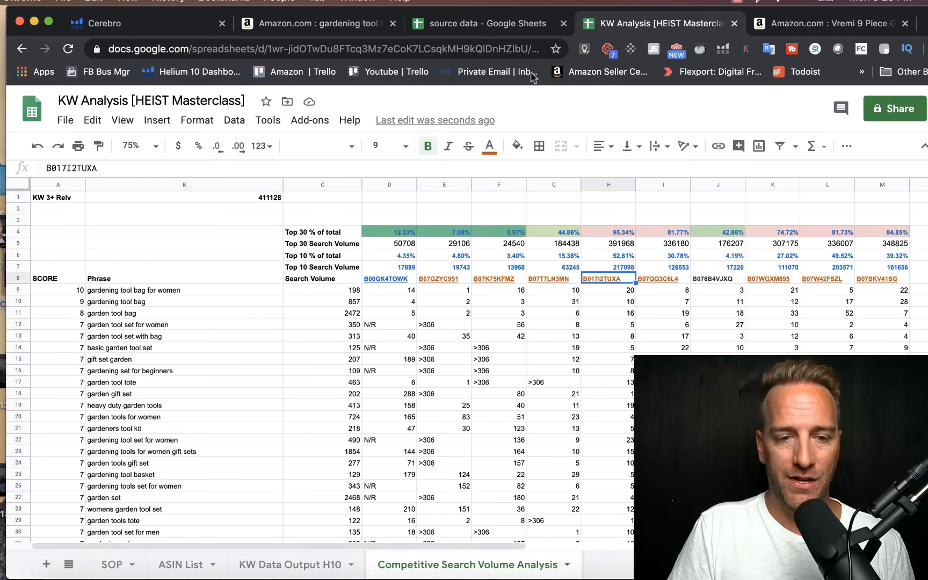
click(112, 564)
click(223, 331)
drag(357, 307, 357, 321)
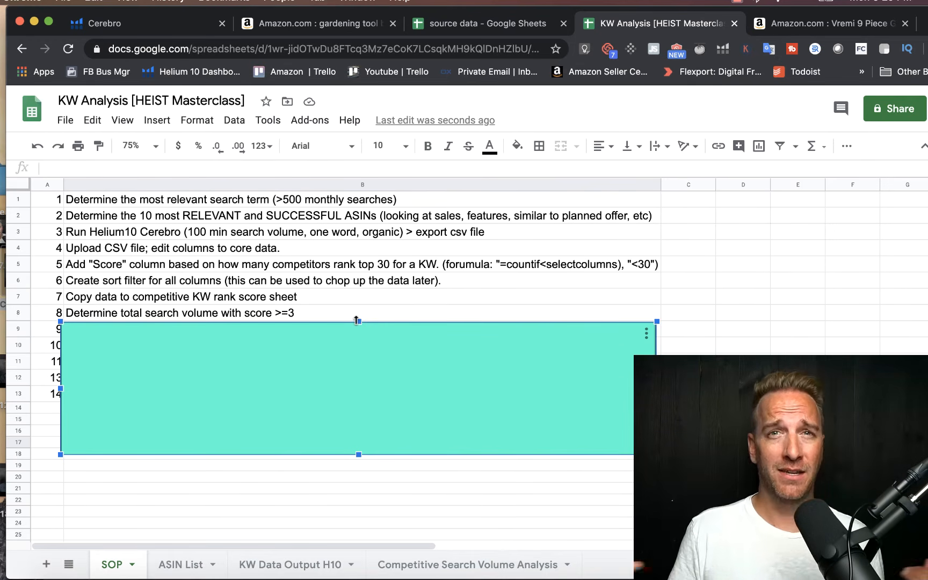
drag(357, 321, 357, 339)
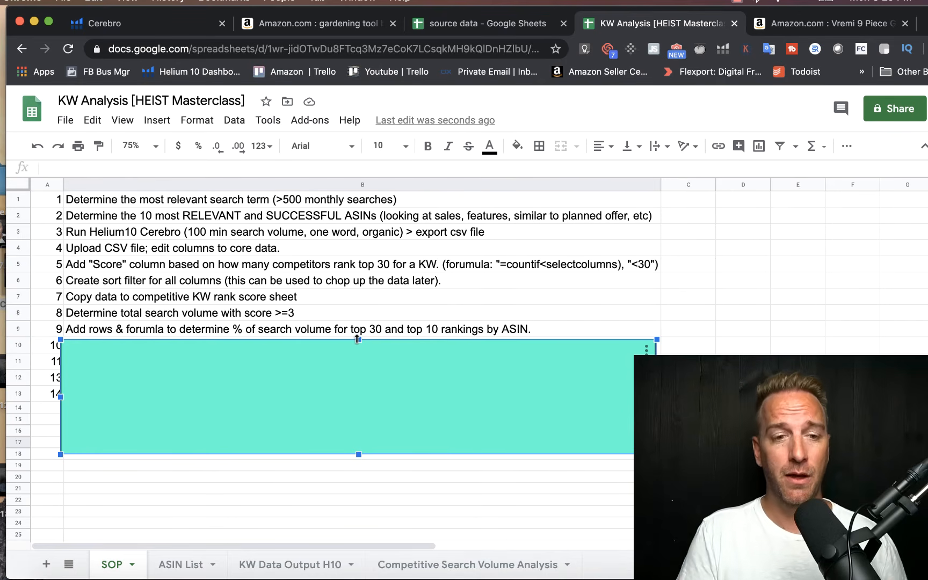
drag(357, 339, 354, 354)
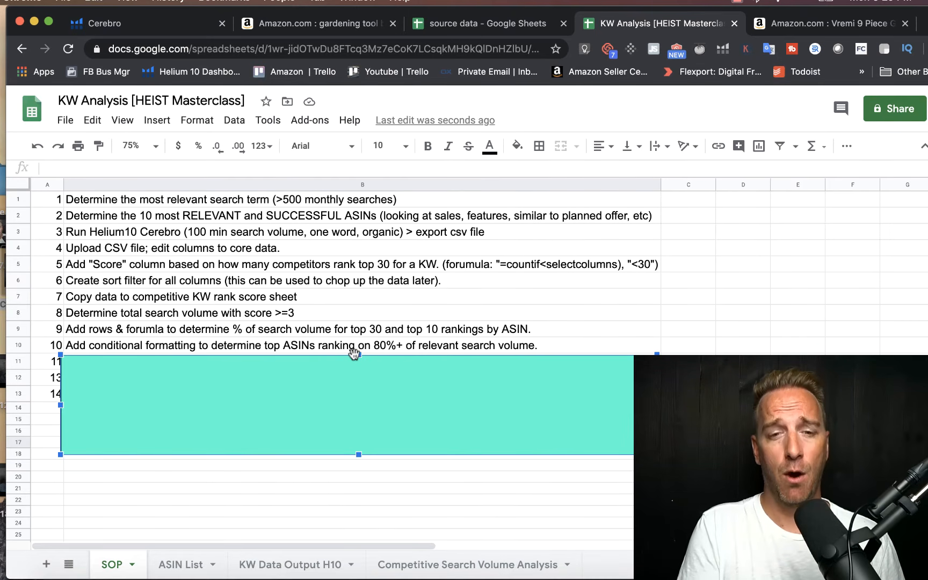
drag(358, 355, 360, 370)
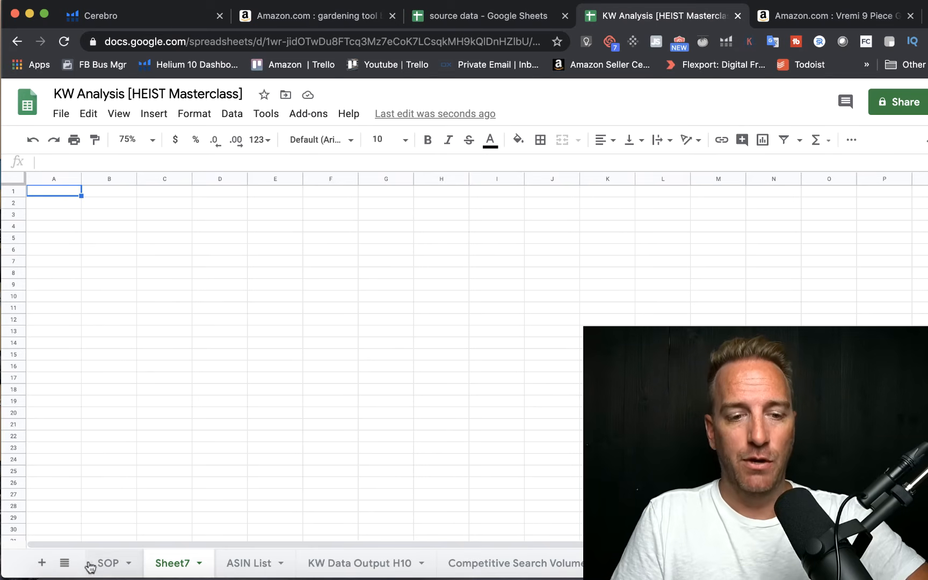
Step: Rename the new empty sheet as ALPHA ASIN
right_click(161, 566)
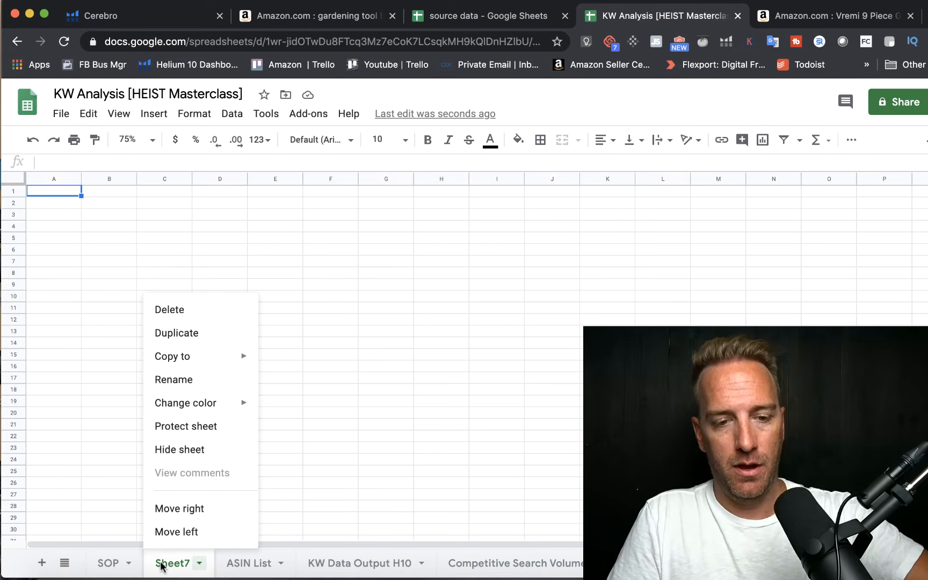
click(182, 379)
text(A)
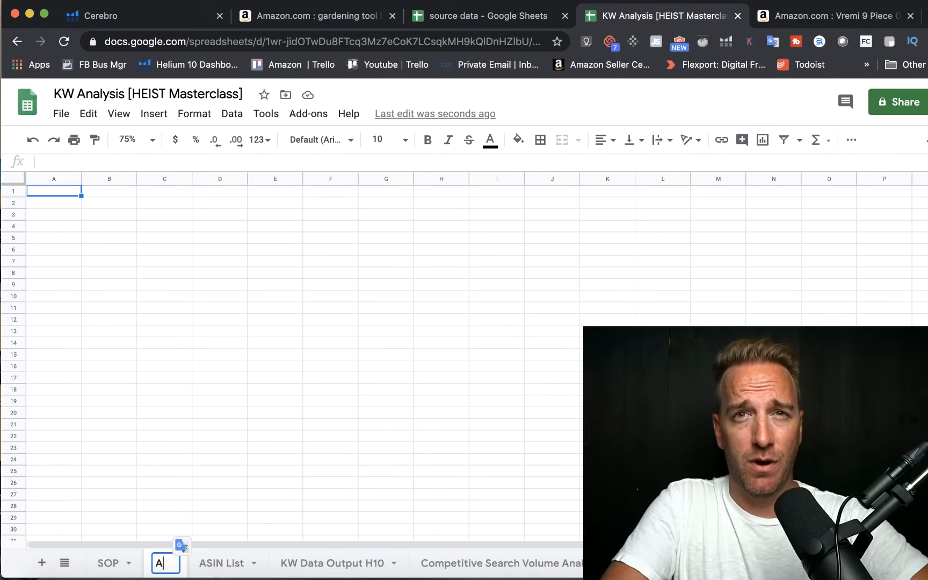
text(LPHA ASIN)
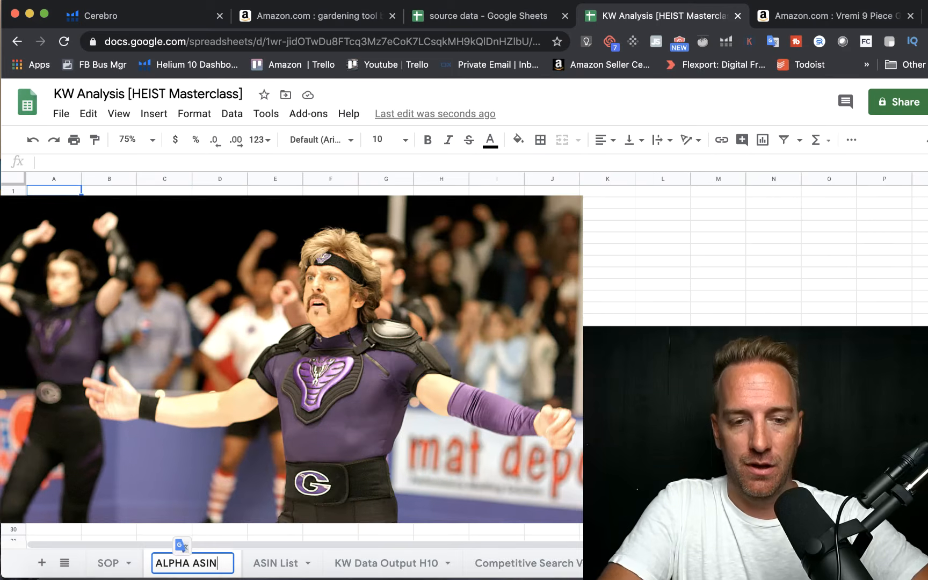
key(Return)
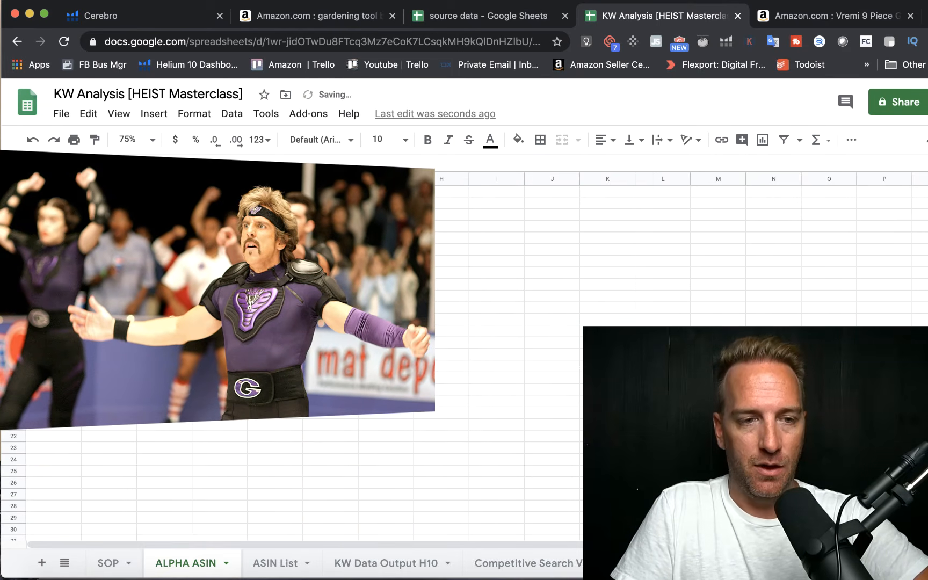
Step: Extend the SCORE filter in the KW Data Output H10 sheet to include scores 1 and 2, leaving 0 excluded
click(387, 569)
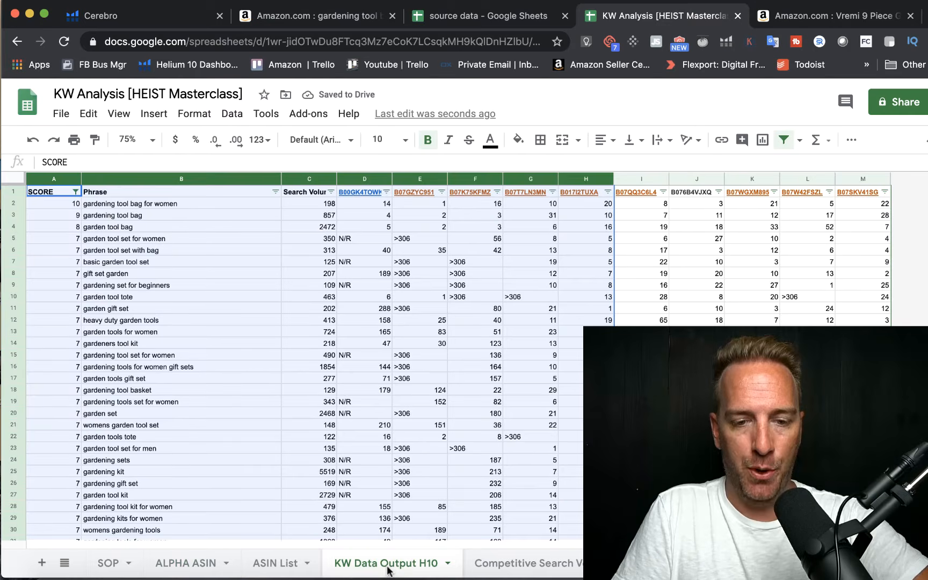
click(238, 367)
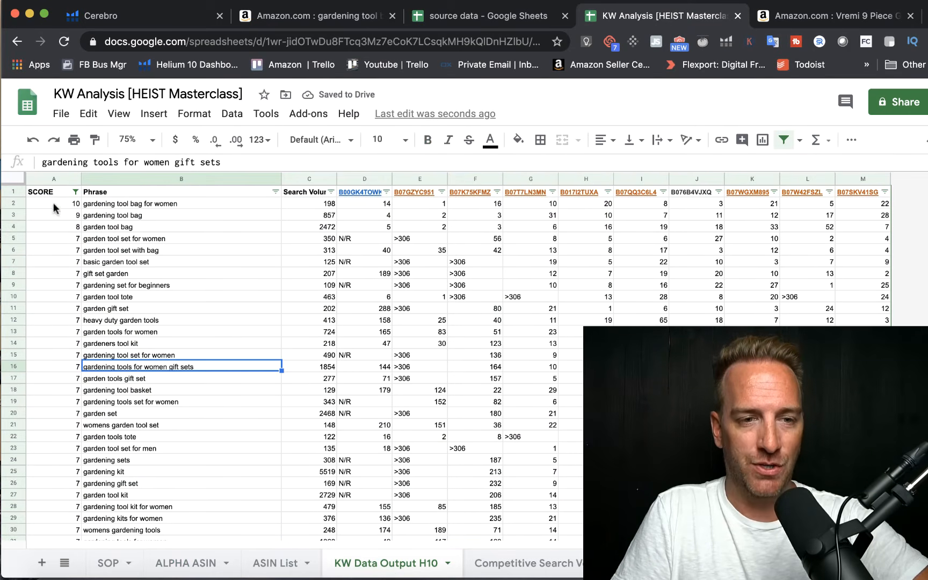
click(75, 191)
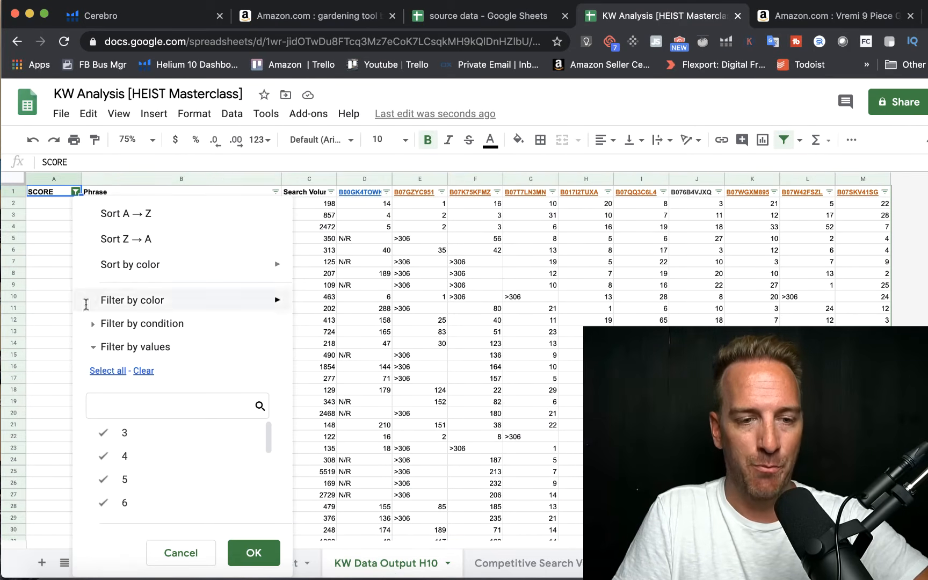
scroll(142, 478, down, 3)
click(118, 463)
click(109, 464)
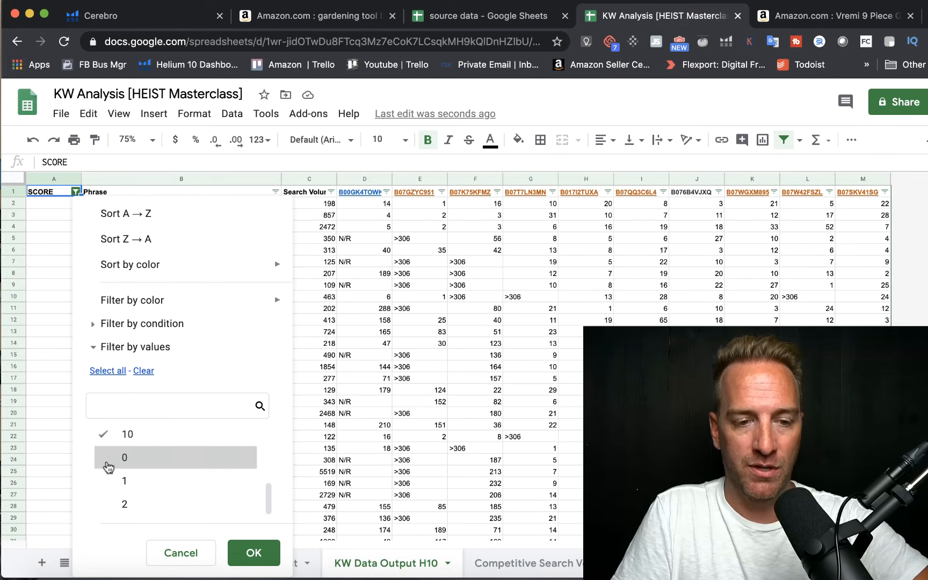
click(112, 486)
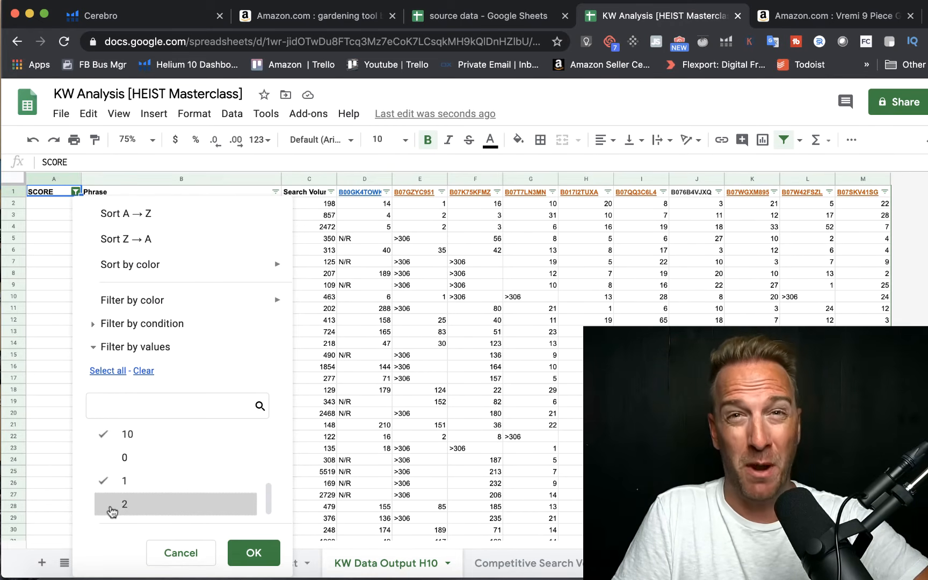
click(112, 509)
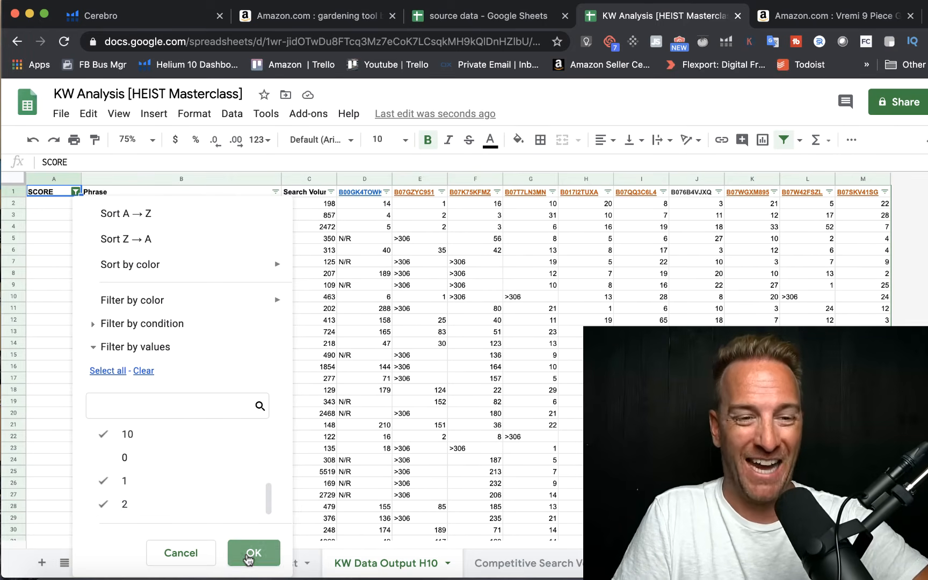
click(253, 553)
click(322, 379)
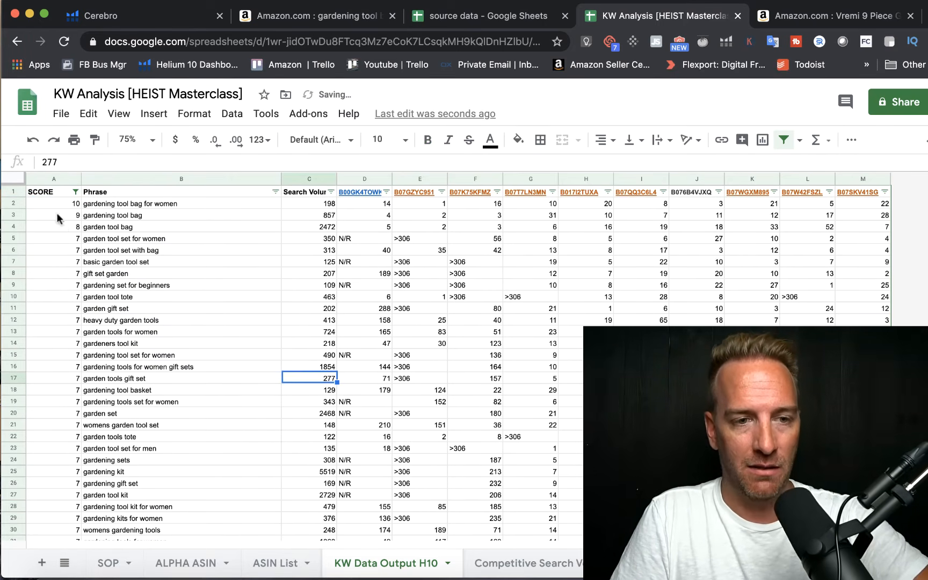
Step: Copy columns A to H of the KW Data Output H10 sheet into the ALPHA ASIN sheet, starting at A1
drag(48, 180, 563, 187)
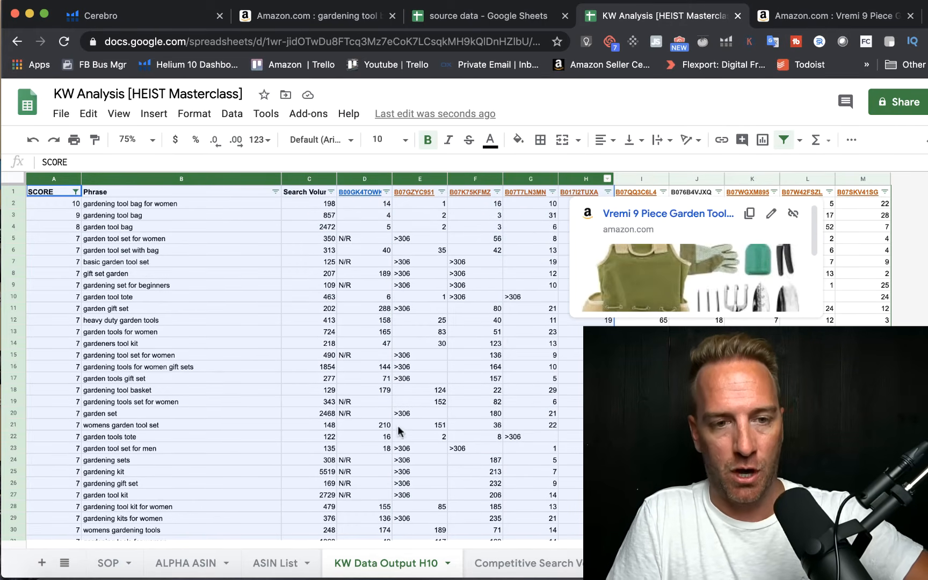
click(267, 566)
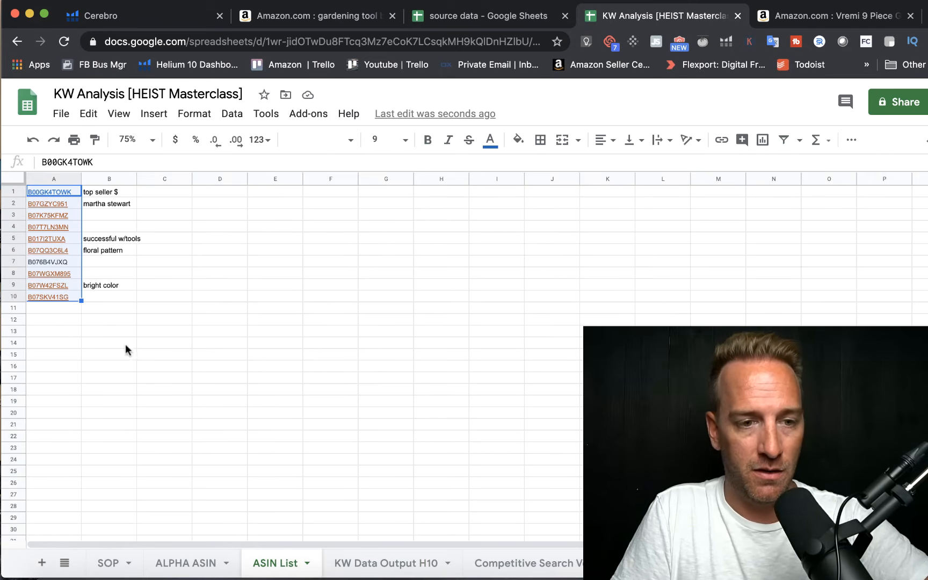
click(192, 564)
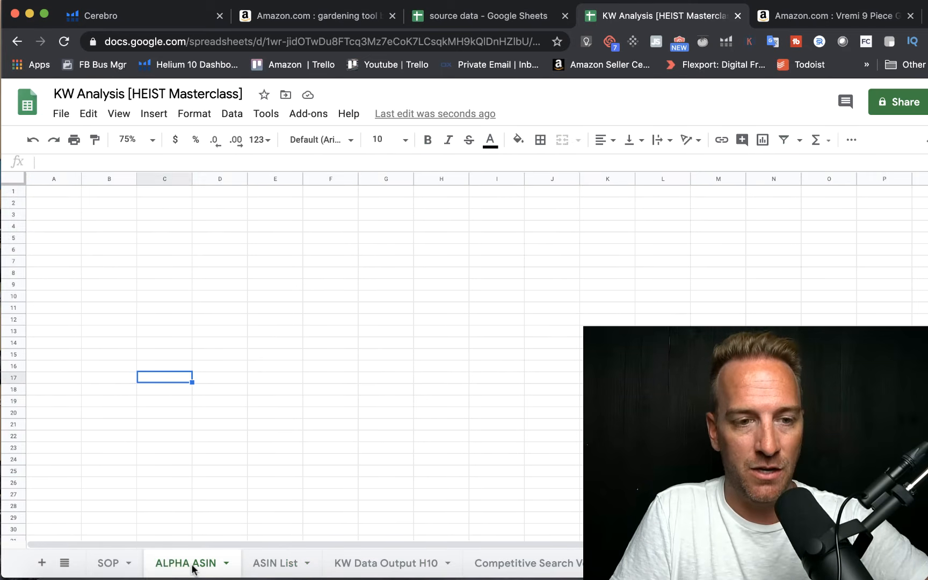
click(41, 190)
key(ctrl+v)
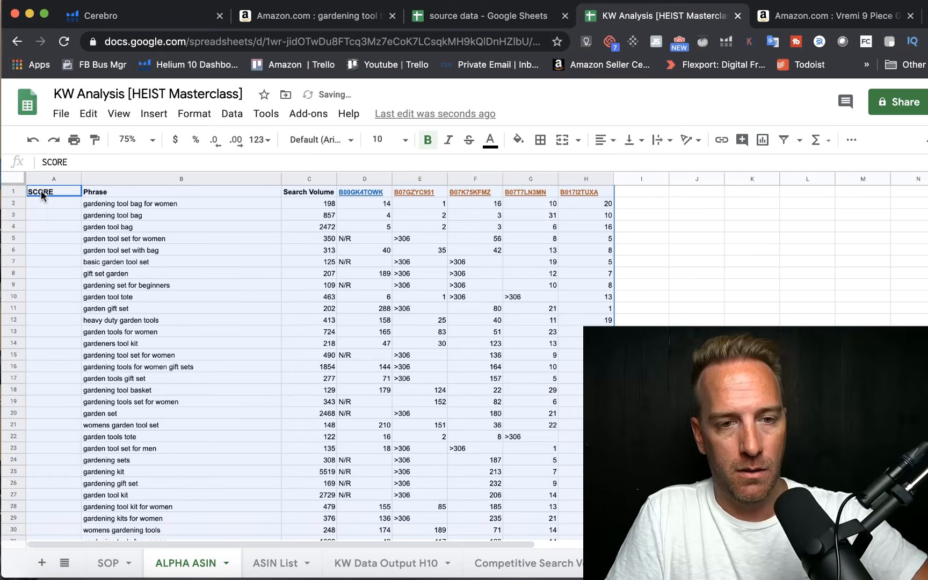
click(118, 211)
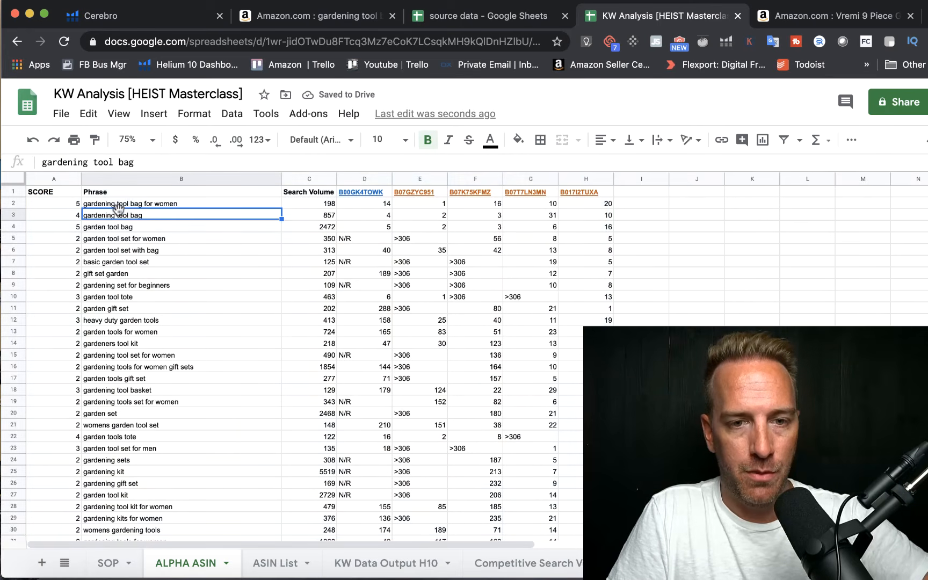
Step: Delete columns D to G from the ALPHA ASIN sheet so only ASIN B017I2TUXA's ranks follow the search volume
drag(363, 178, 518, 179)
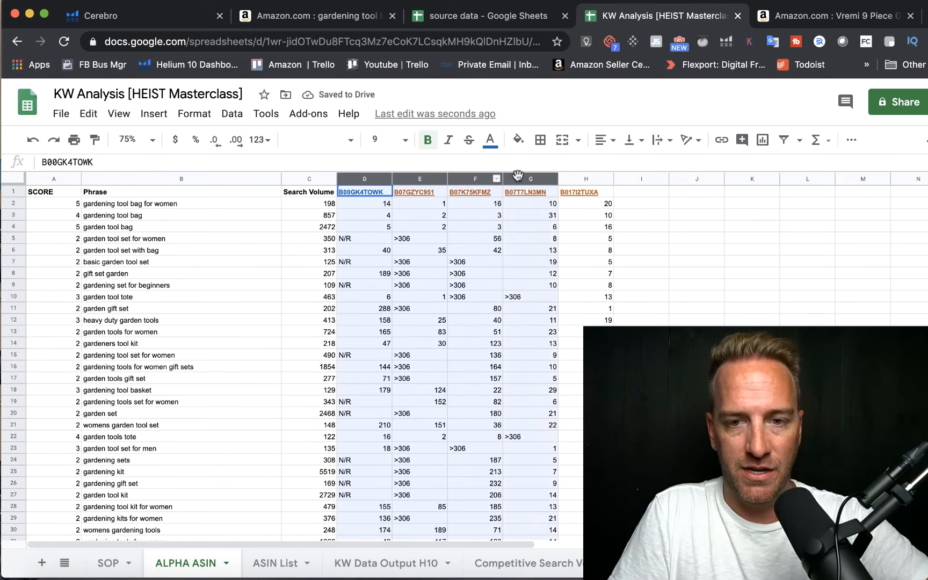
right_click(519, 180)
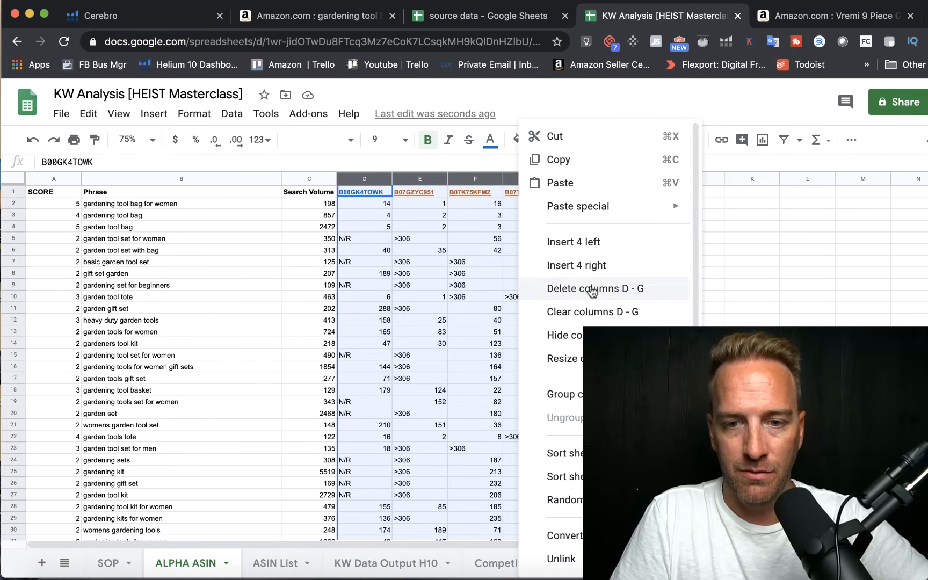
click(591, 288)
click(590, 290)
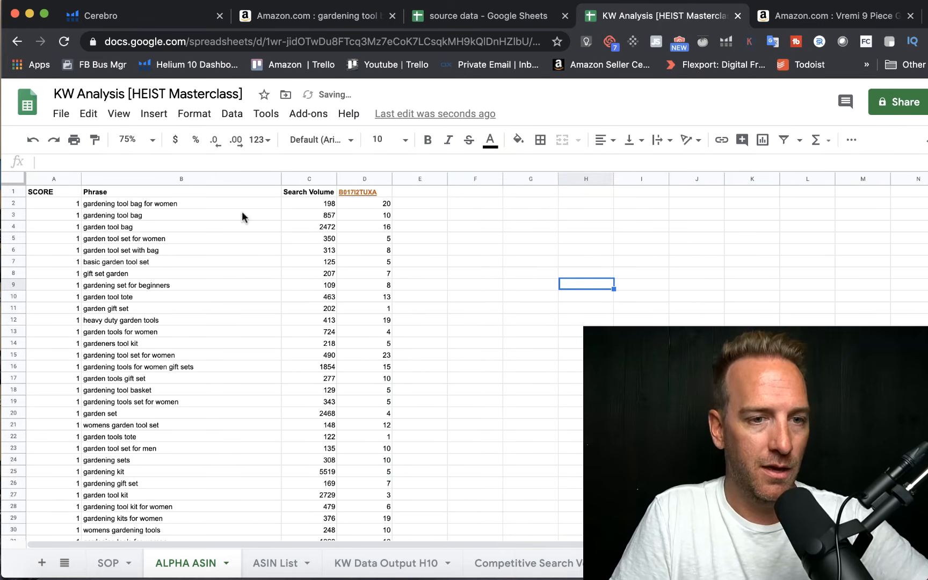
Step: Replace the SCORE formulas with AA in the ALPHA ASIN sheet, filling from A2 down to row 1058
click(63, 206)
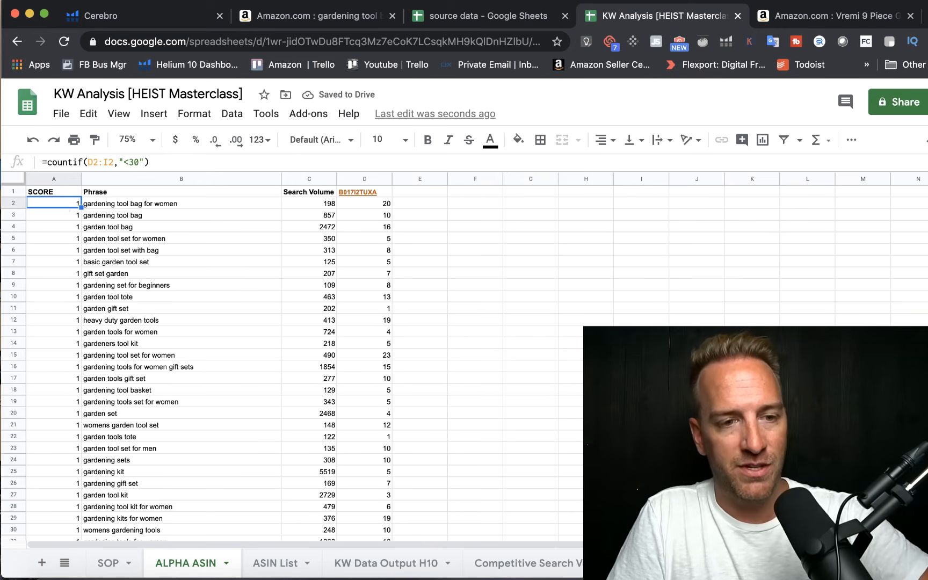
text(AA)
key(Return)
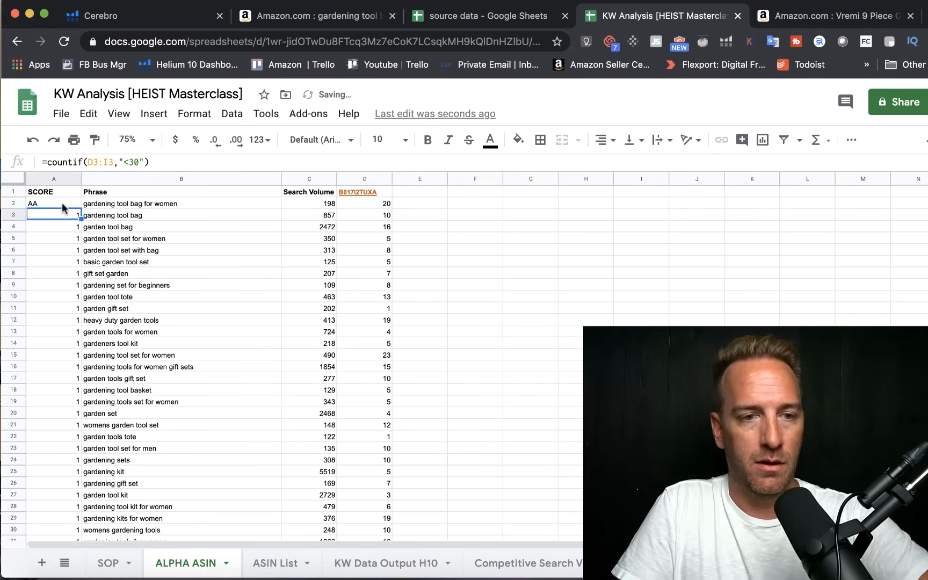
click(33, 205)
drag(80, 206, 75, 539)
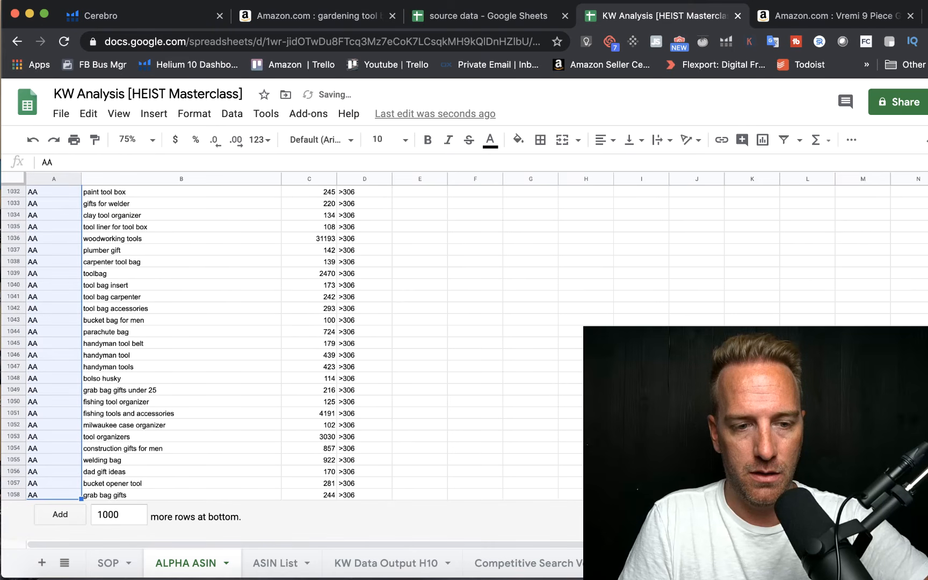
click(536, 344)
scroll(536, 344, up, 20)
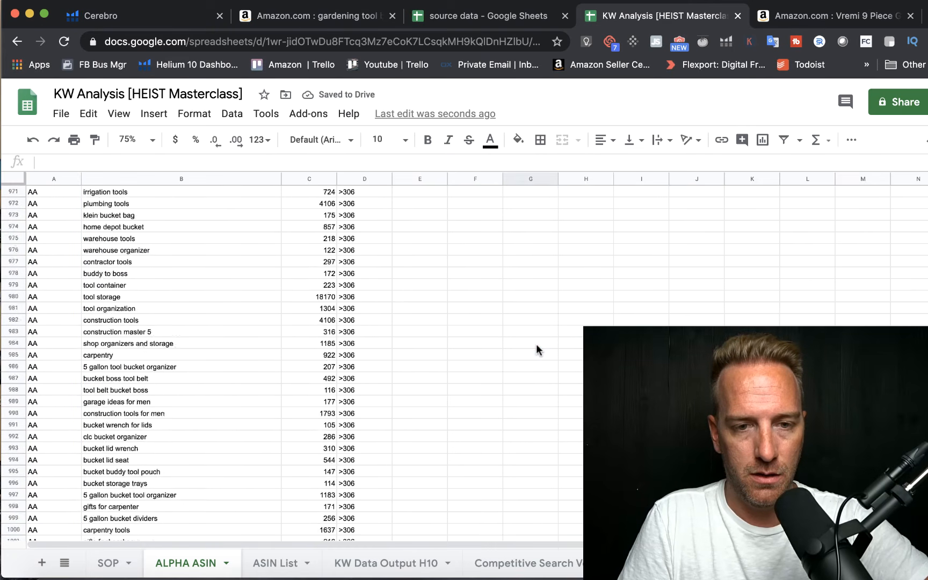
scroll(536, 345, up, 20)
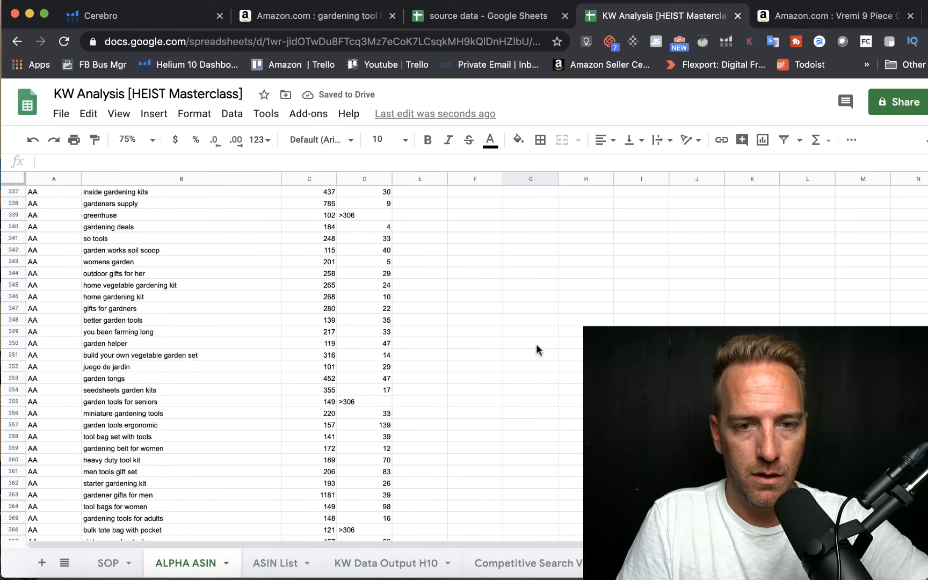
scroll(536, 367, up, 20)
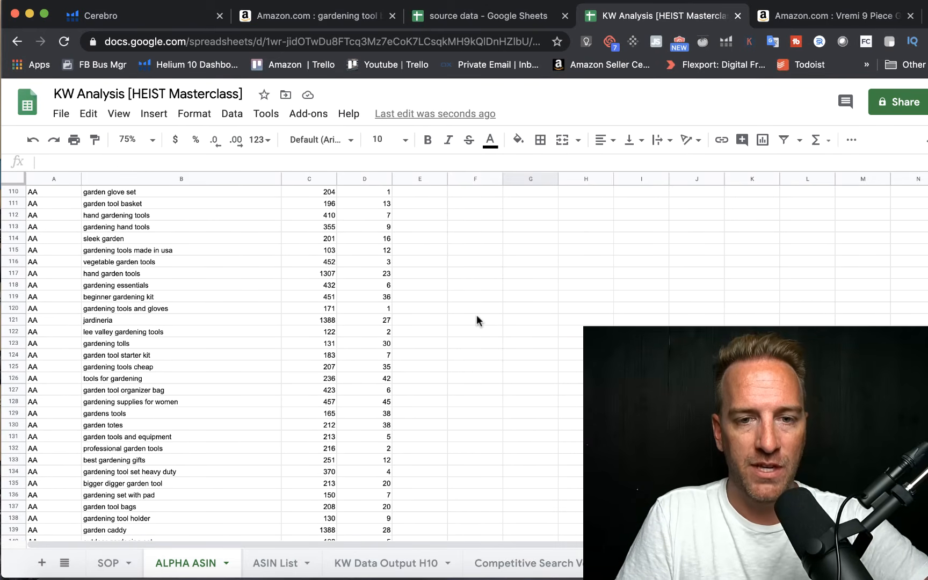
scroll(476, 320, up, 20)
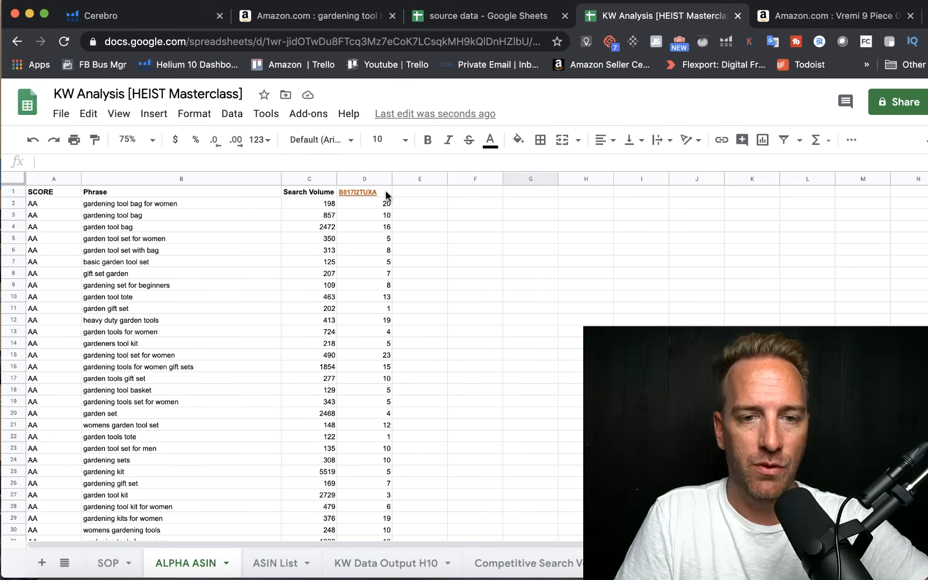
Step: Create a filter over columns A to D of the ALPHA ASIN sheet
drag(49, 175, 360, 194)
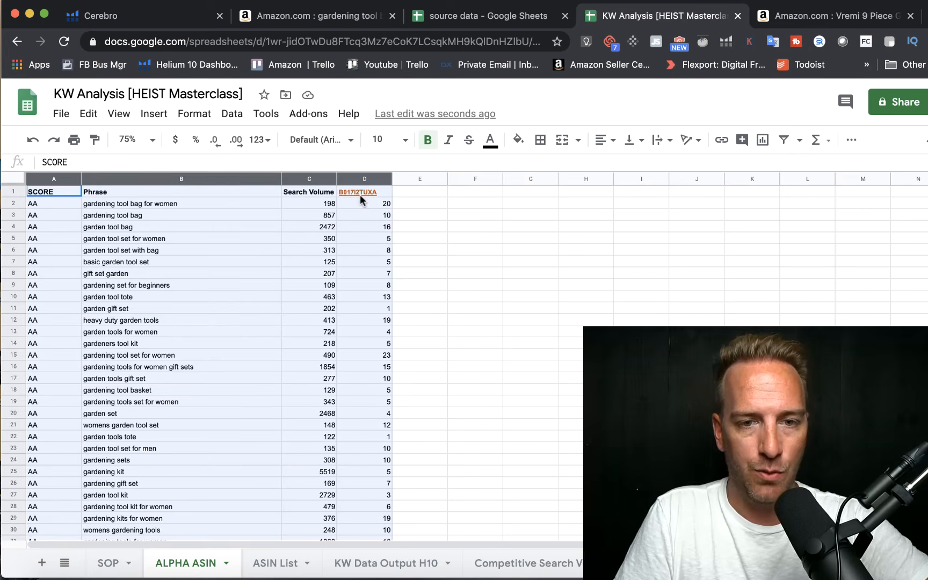
click(232, 113)
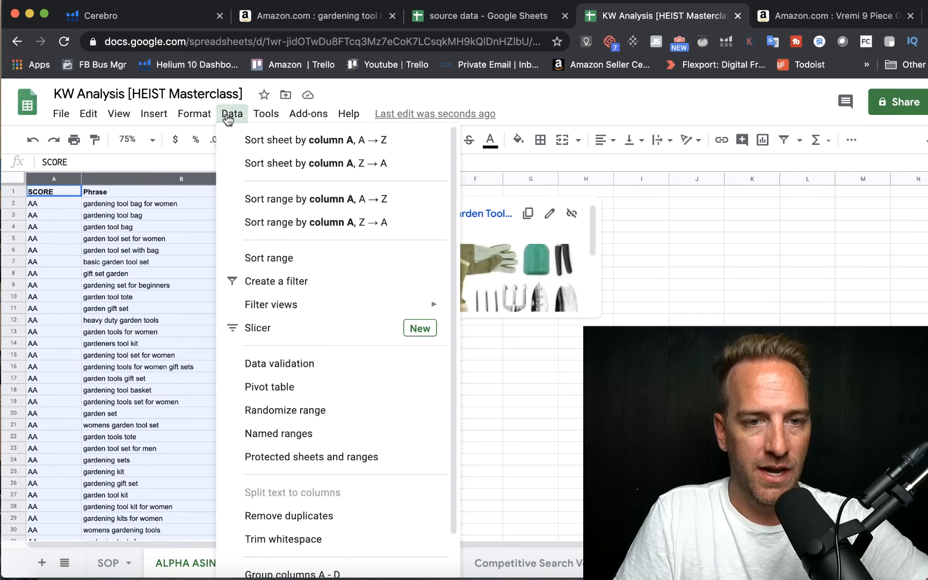
click(266, 280)
click(494, 237)
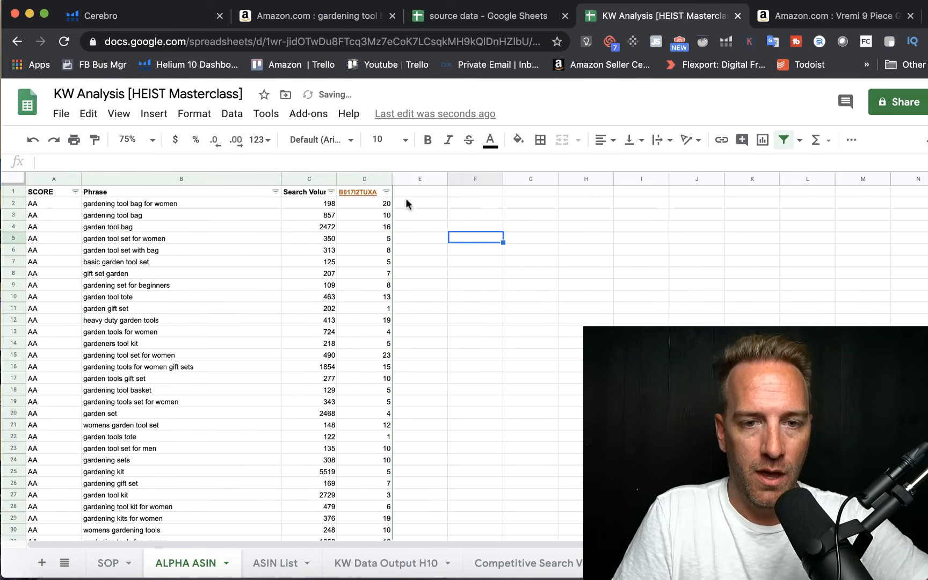
Step: Filter the B017I2TUXA column by condition to ranks less than or equal to 10
click(386, 192)
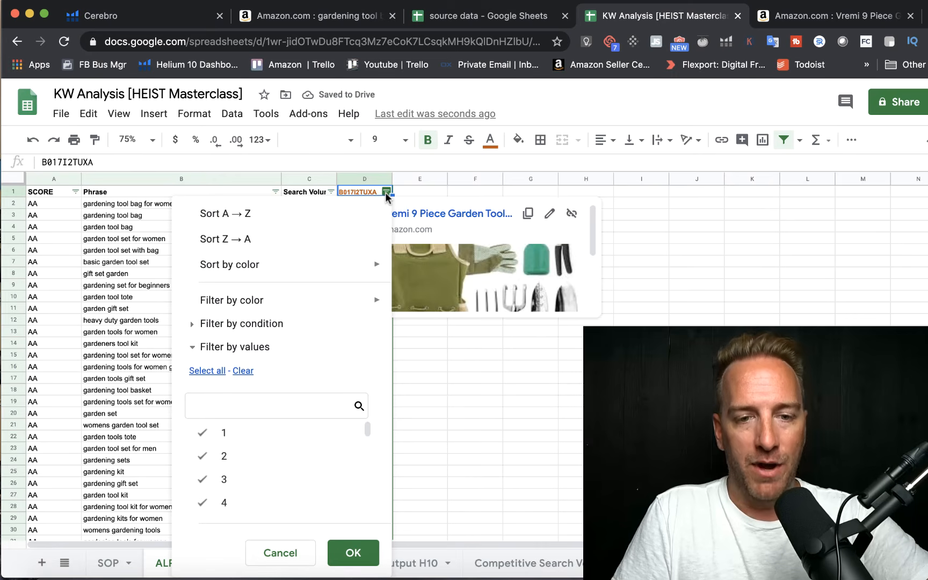
click(242, 323)
click(287, 360)
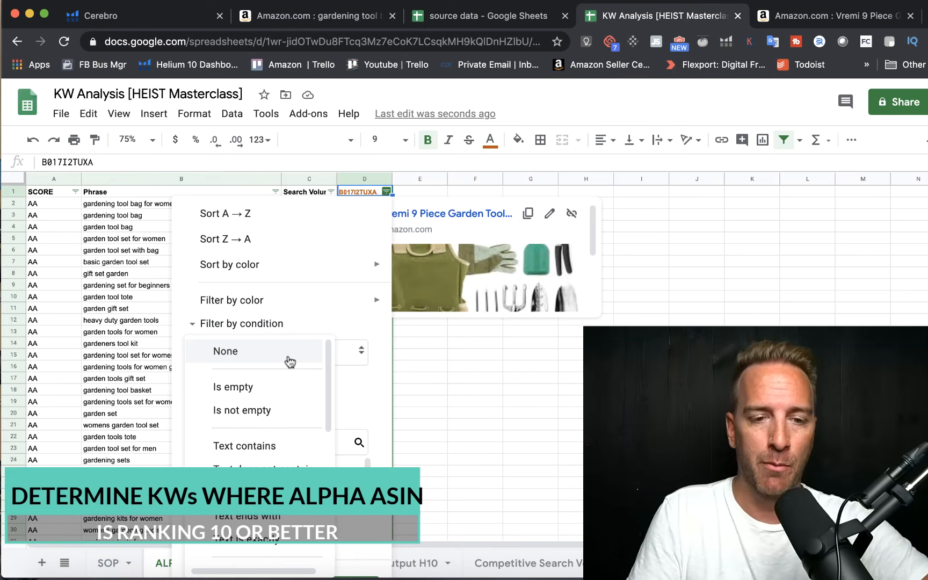
scroll(290, 421, down, 5)
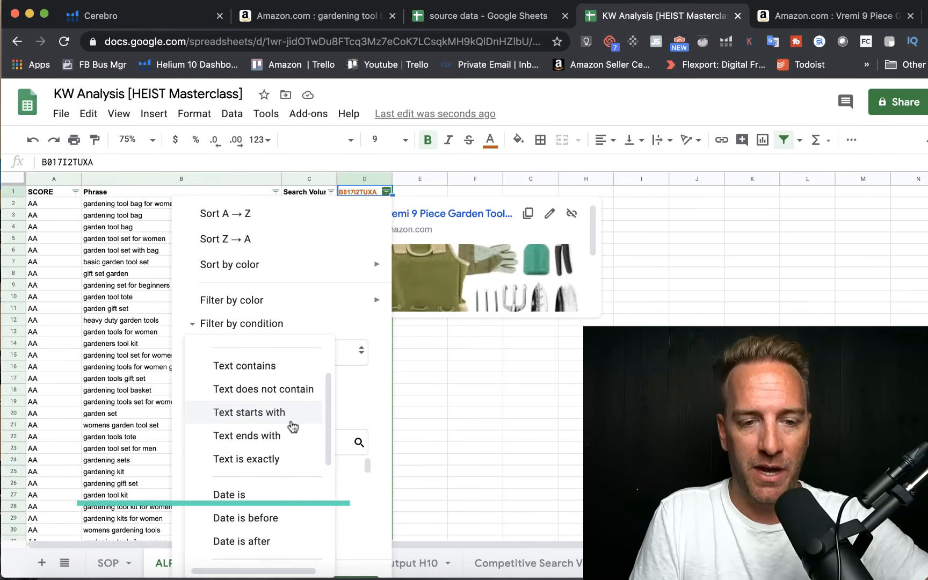
scroll(291, 424, down, 3)
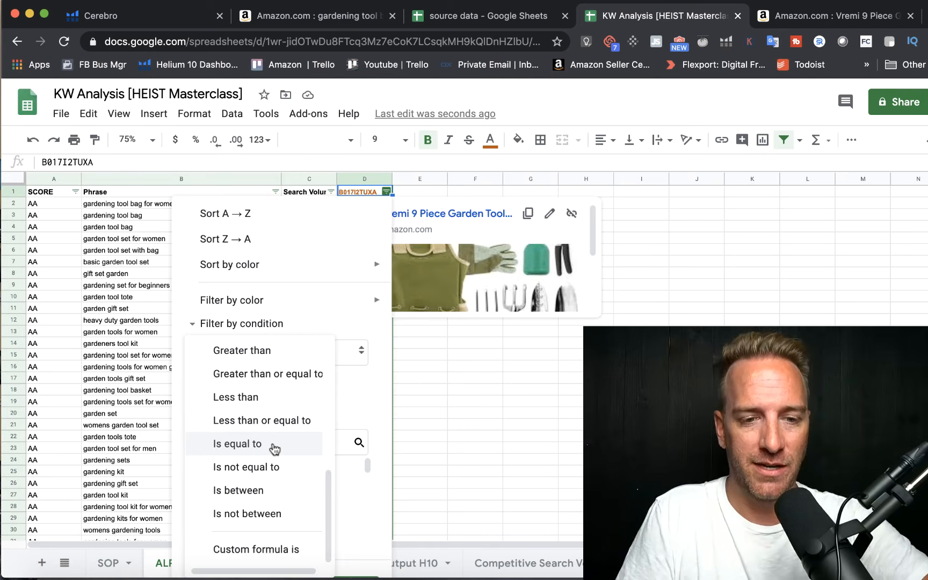
click(266, 422)
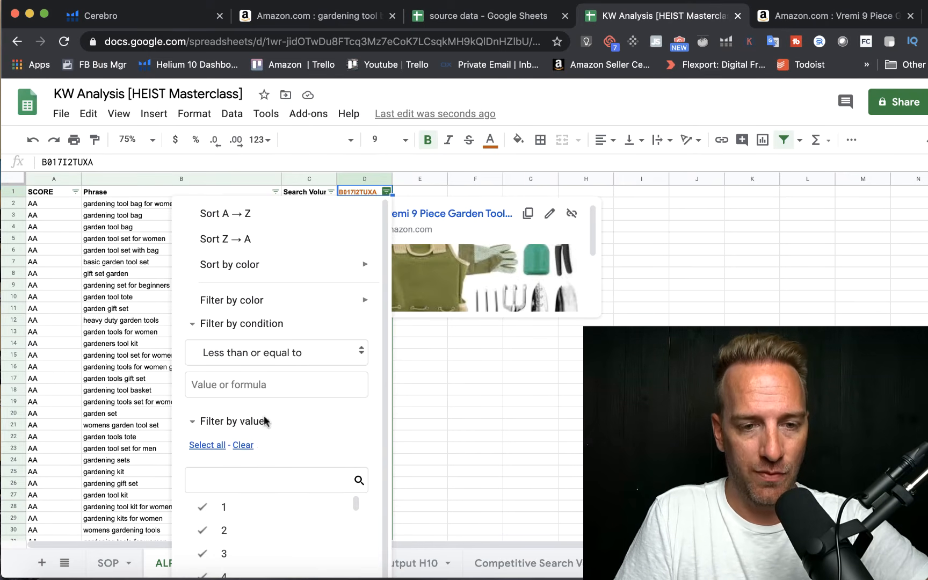
click(271, 386)
text(10)
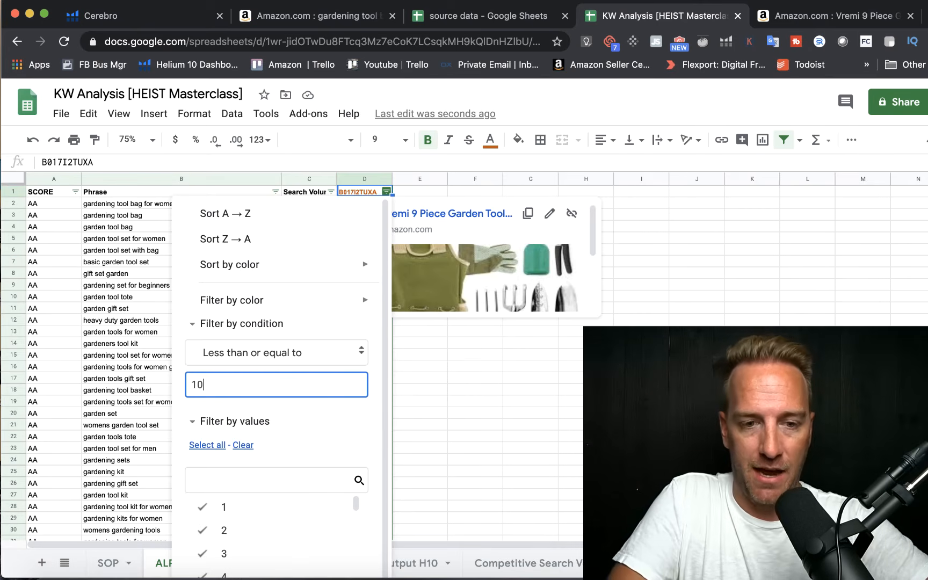
click(351, 424)
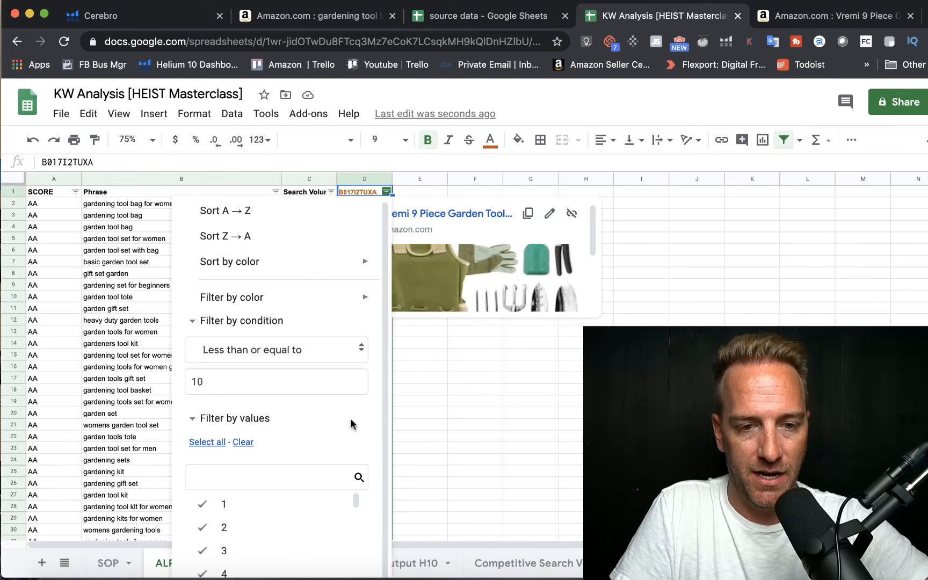
drag(312, 442, 314, 388)
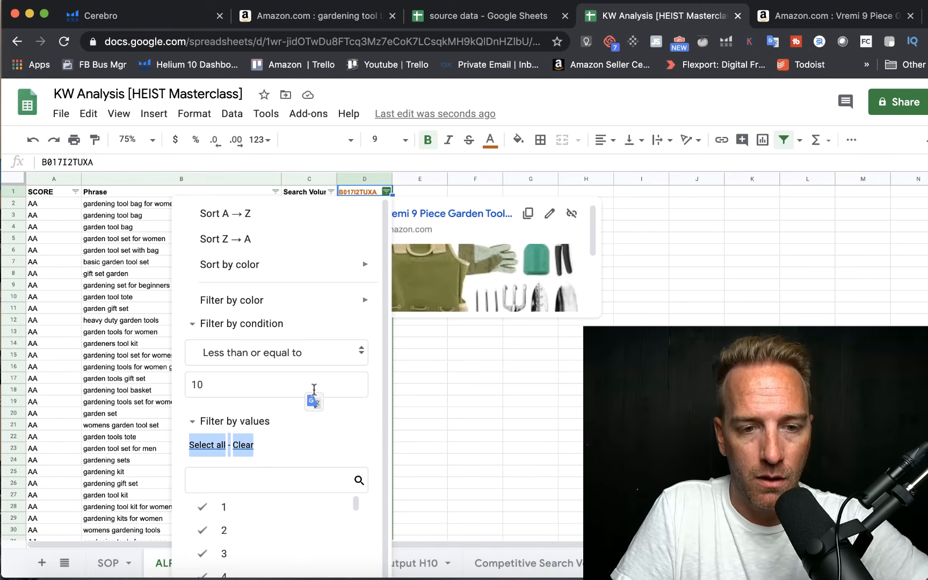
scroll(382, 379, down, 2)
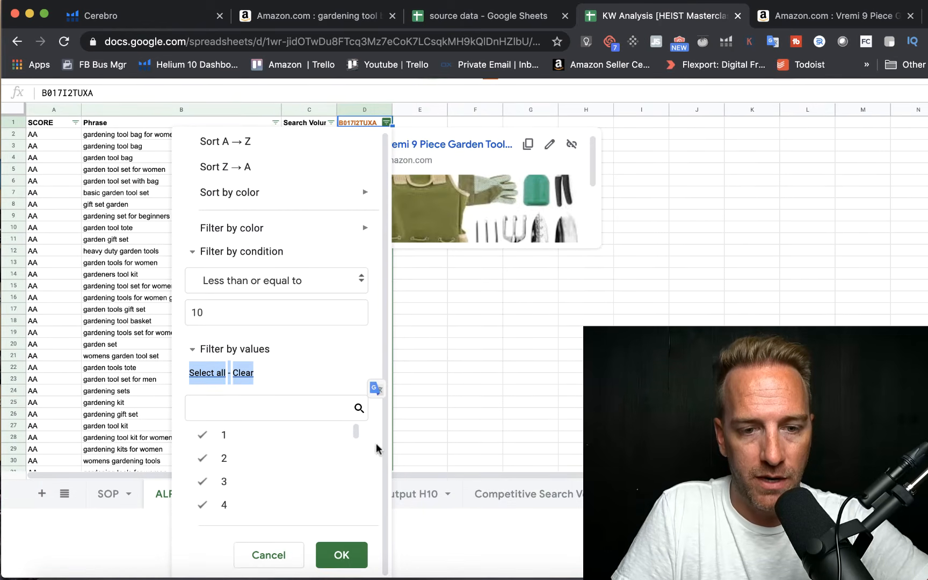
click(334, 548)
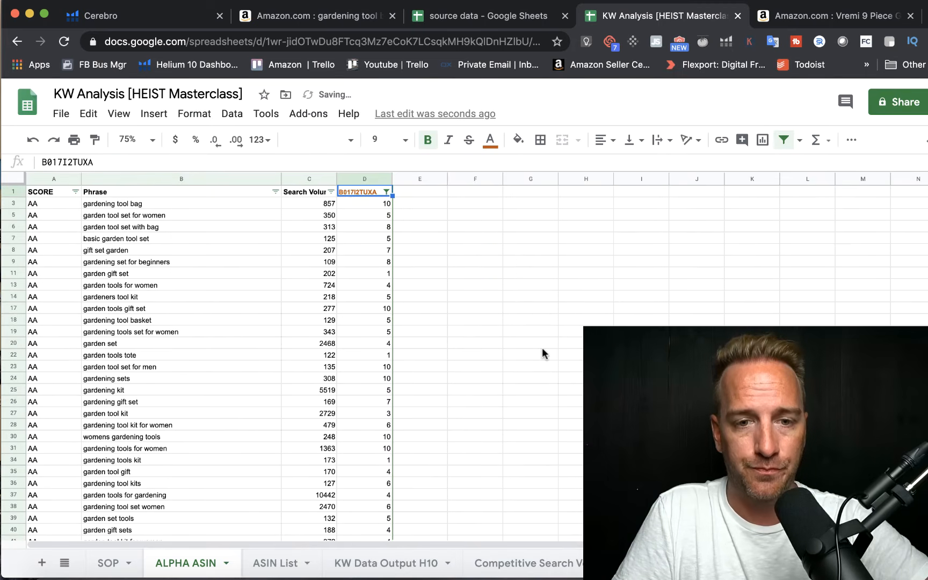
Step: Select the filtered AA cells in the SCORE column down to the last row to review the alpha ASIN's top 10 keywords
click(541, 347)
drag(55, 203, 42, 494)
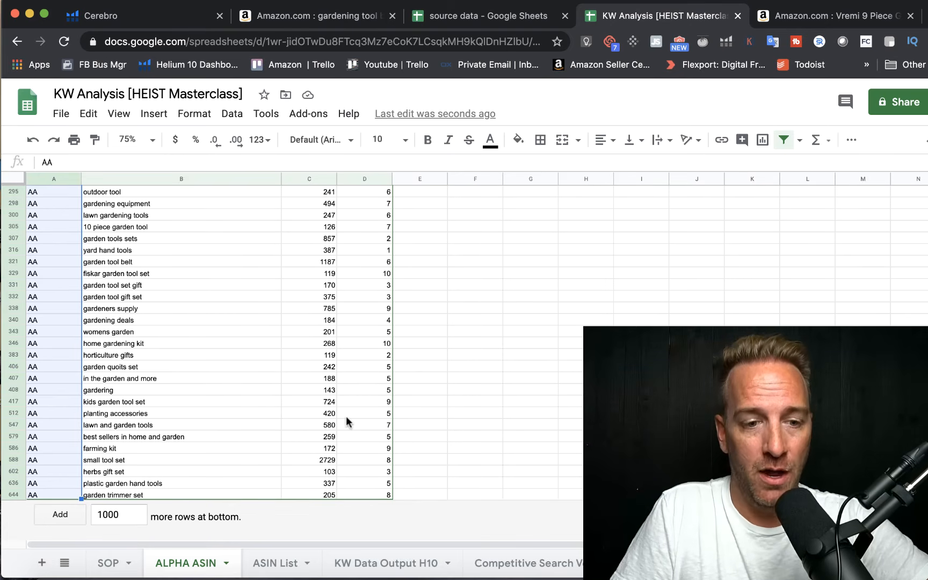
scroll(448, 394, up, 20)
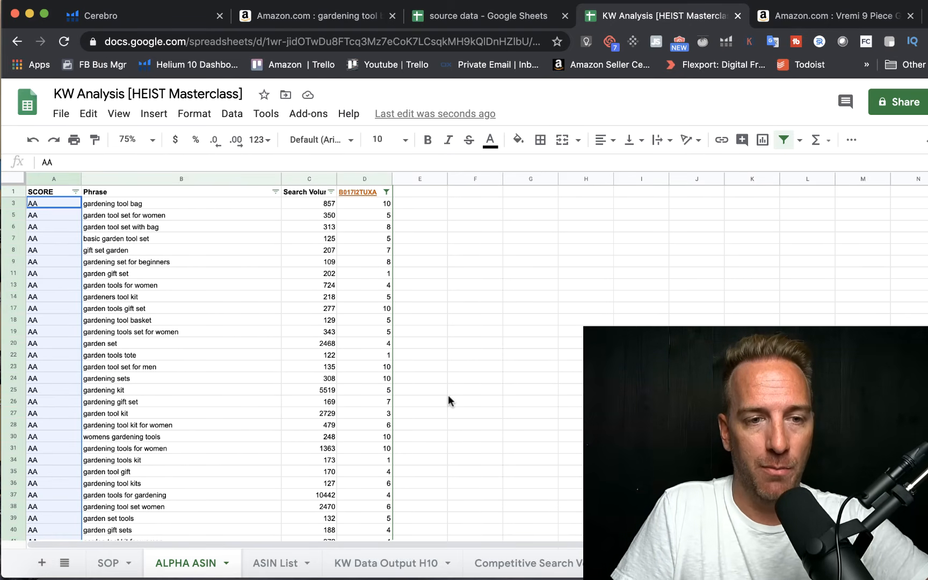
click(151, 236)
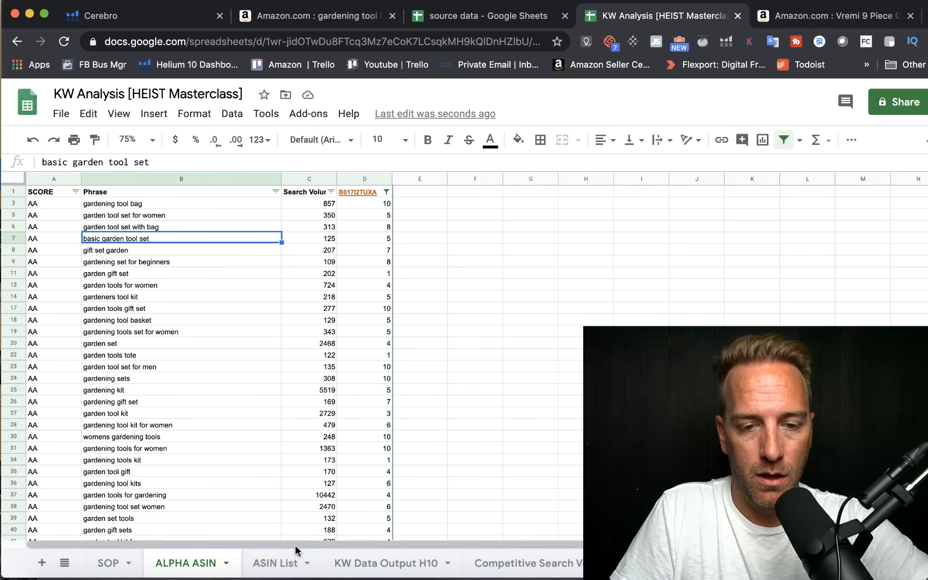
Step: Add a new sheet after ALPHA ASIN and name it Master KW List
click(42, 564)
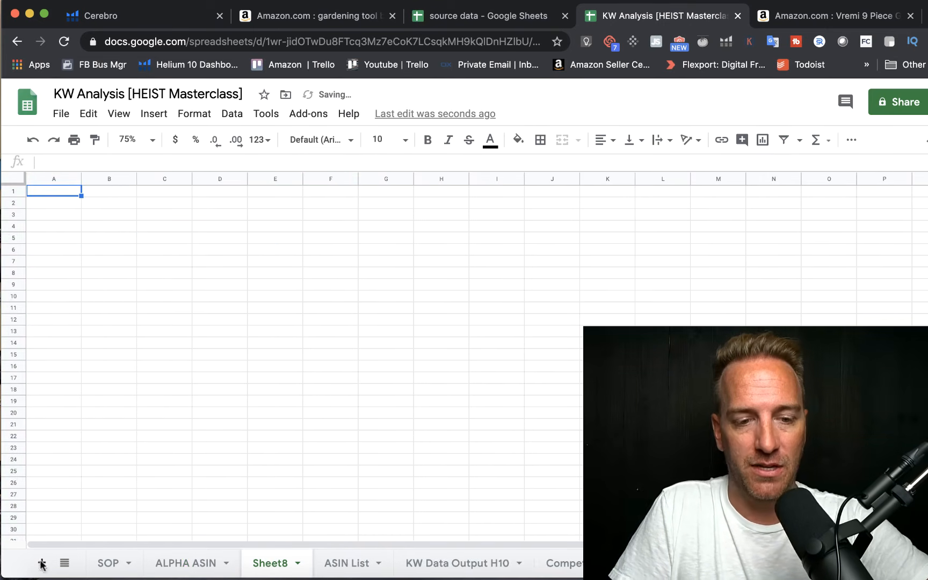
right_click(254, 562)
click(288, 383)
text(Master KW List)
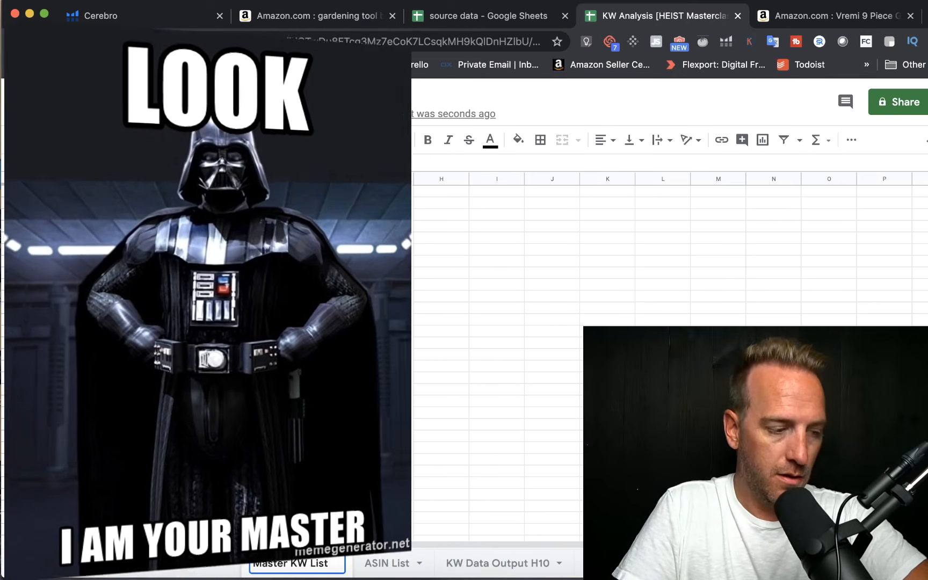
key(Return)
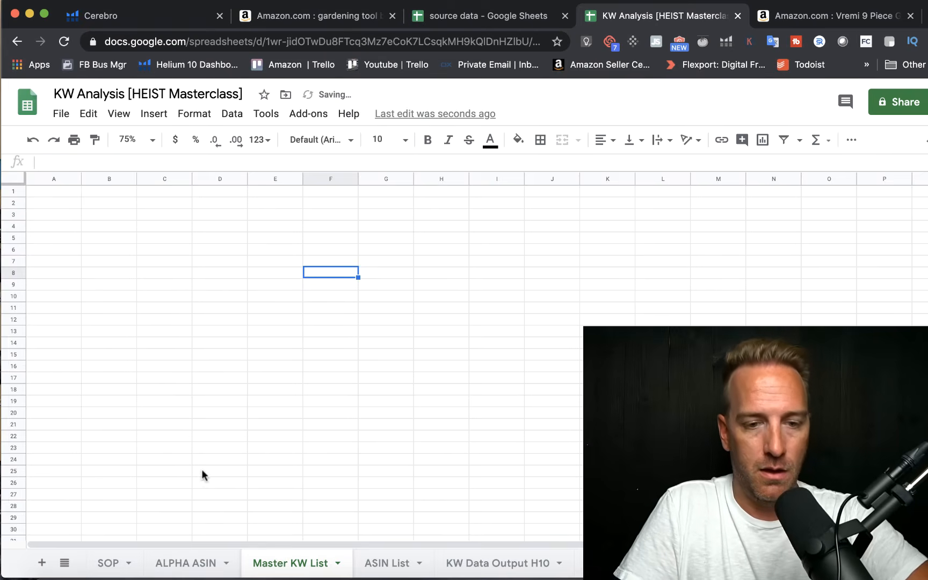
Step: In the SOP sheet, move the teal cover shape down to uncover instructions 13 and 14
click(98, 563)
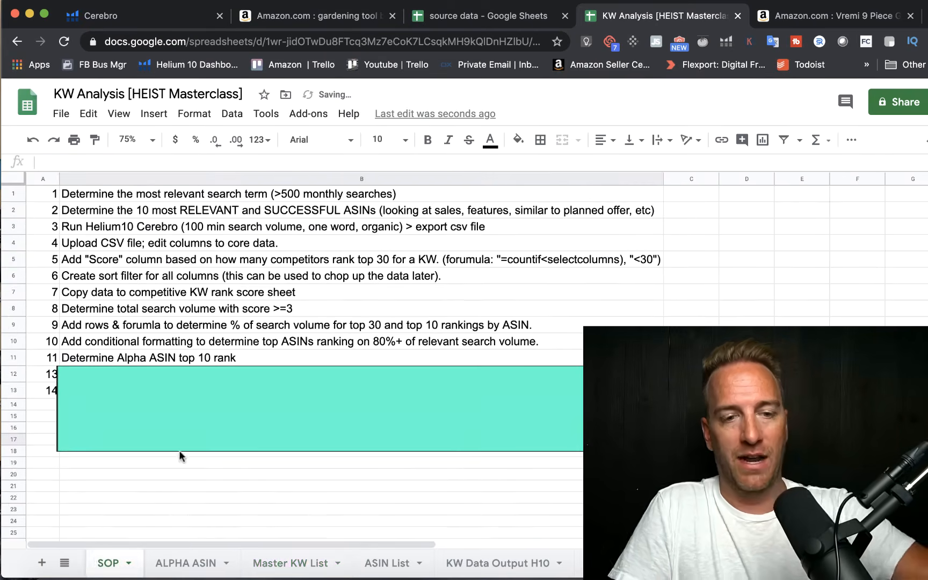
click(195, 412)
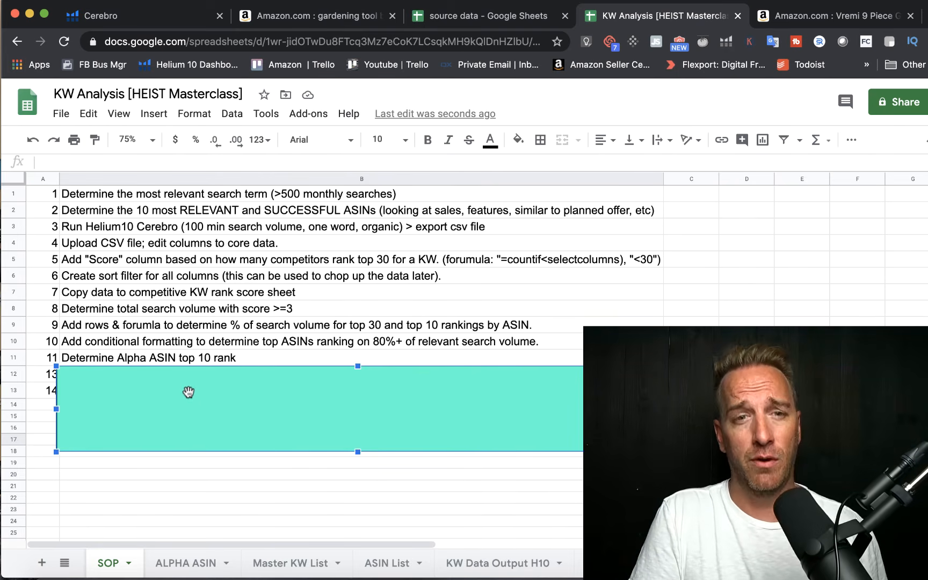
drag(189, 395, 188, 427)
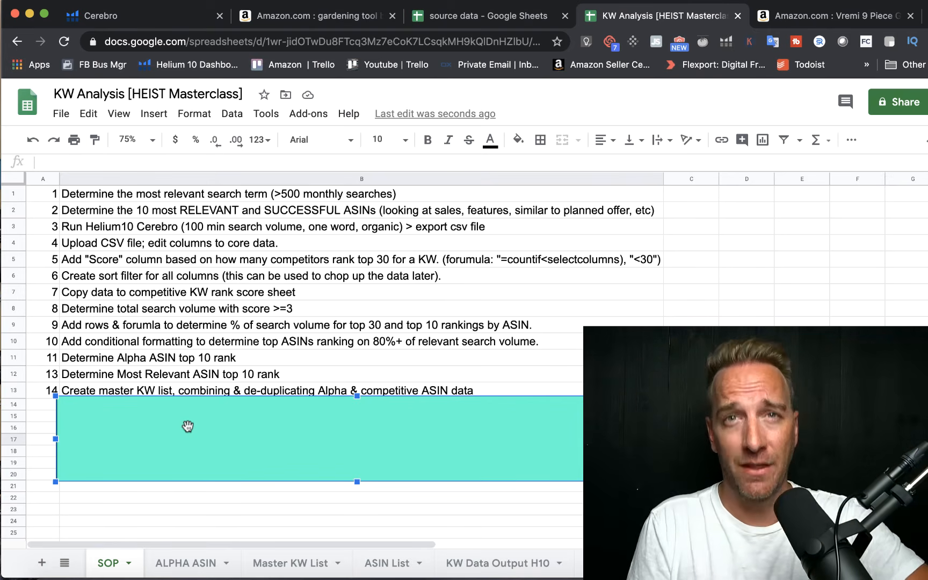
Step: Filter the SCORE column in the KW Data Output H10 sheet to exclude scores 1 and 2
click(290, 563)
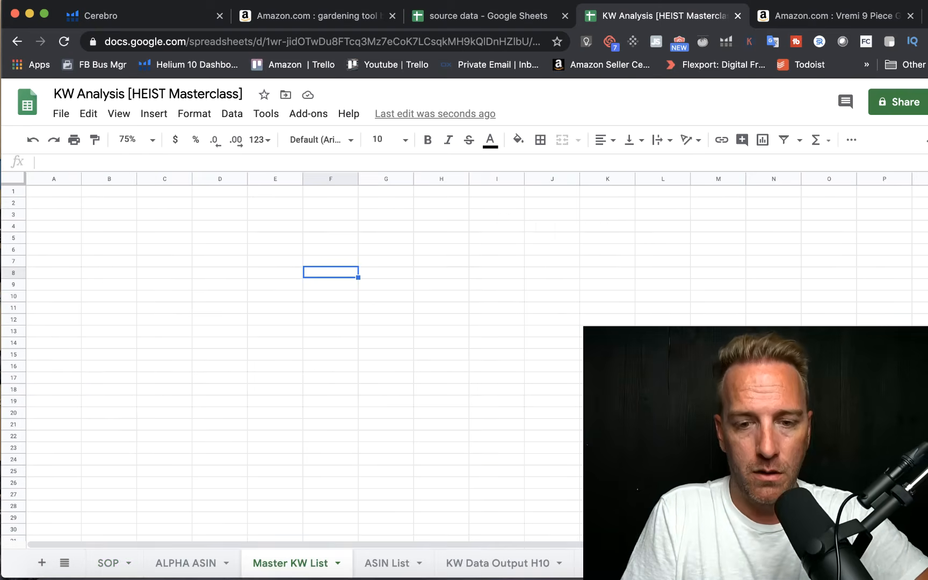
click(497, 564)
click(321, 392)
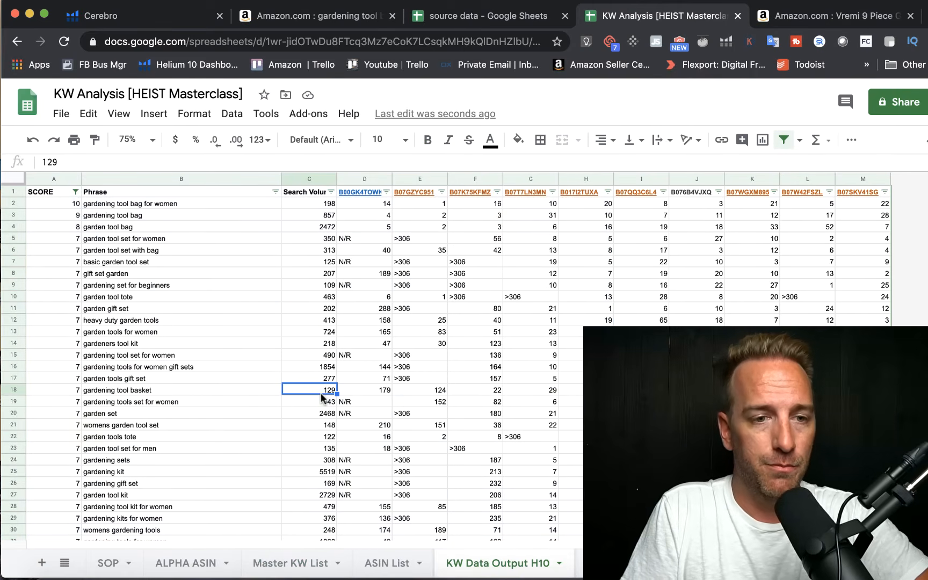
click(75, 192)
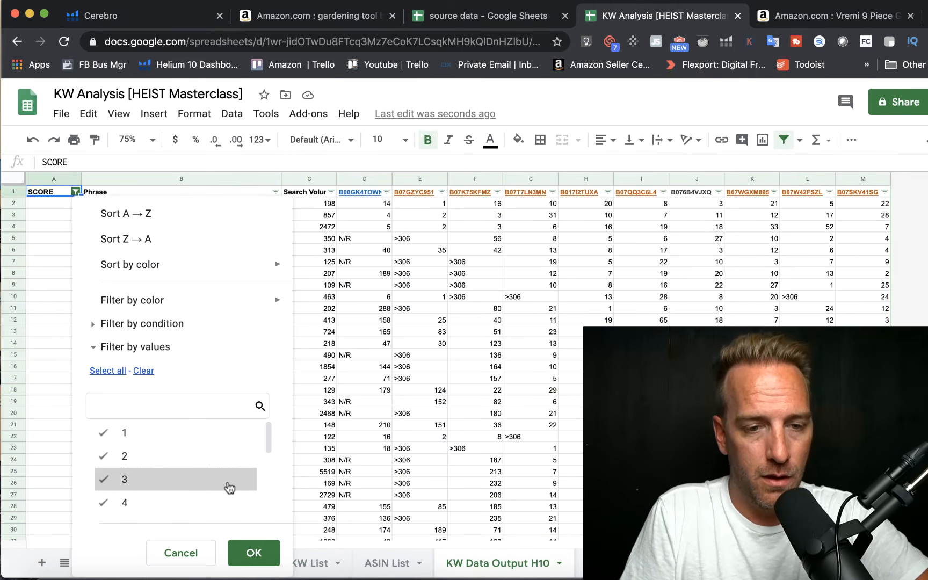
click(136, 435)
click(134, 455)
click(254, 553)
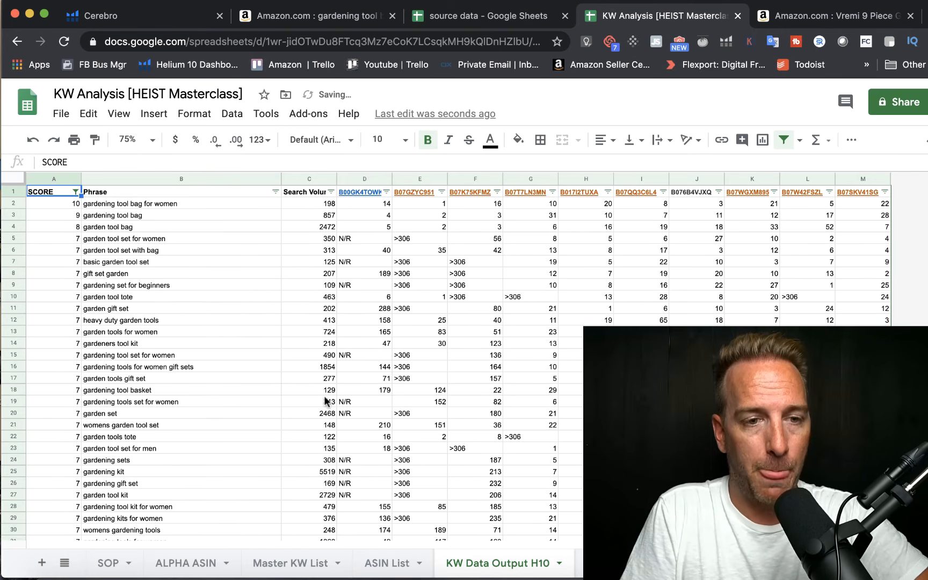
click(325, 400)
Step: Copy the filtered SCORE and Phrase columns into the Master KW List sheet from A1, keeping values only
drag(54, 179, 123, 179)
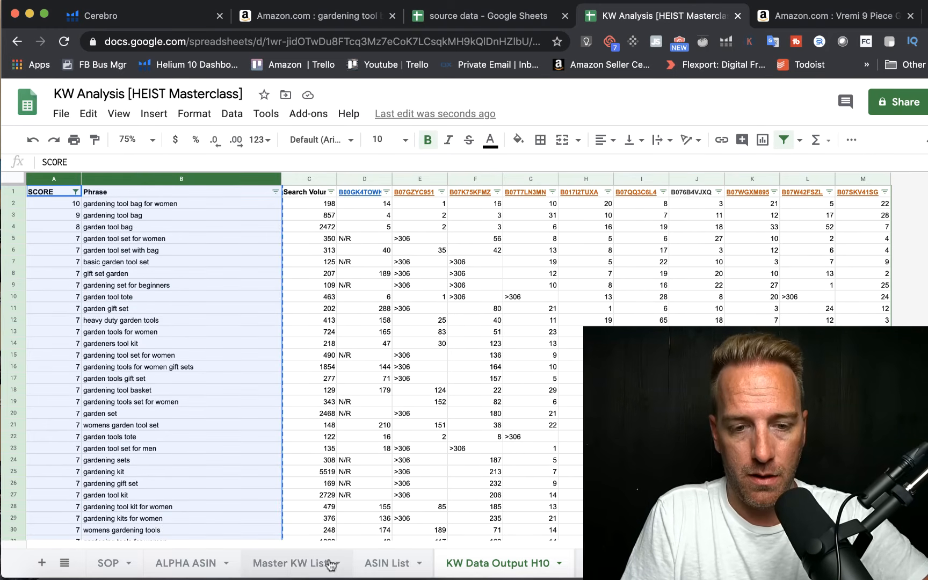
click(292, 564)
click(57, 189)
key(ctrl+v)
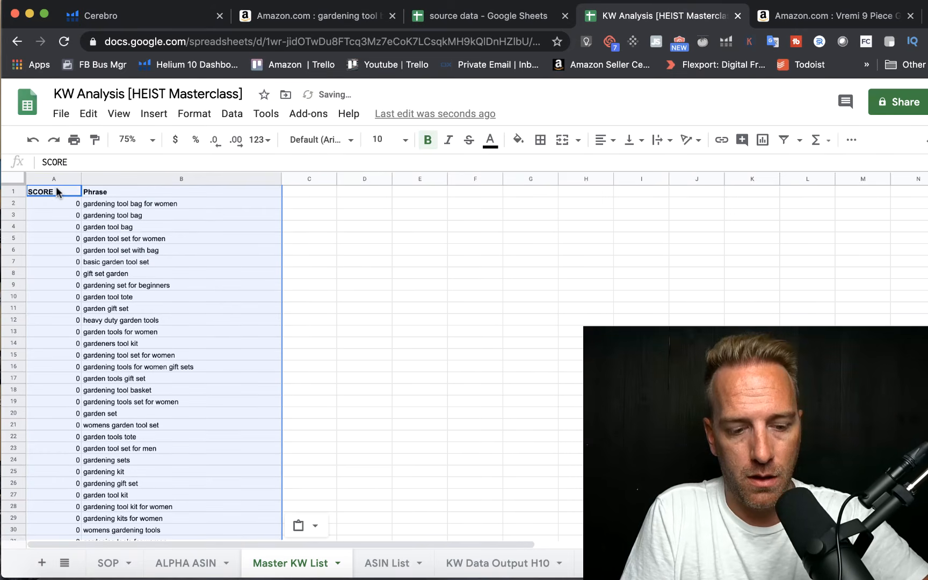
right_click(56, 186)
mouse_move(125, 207)
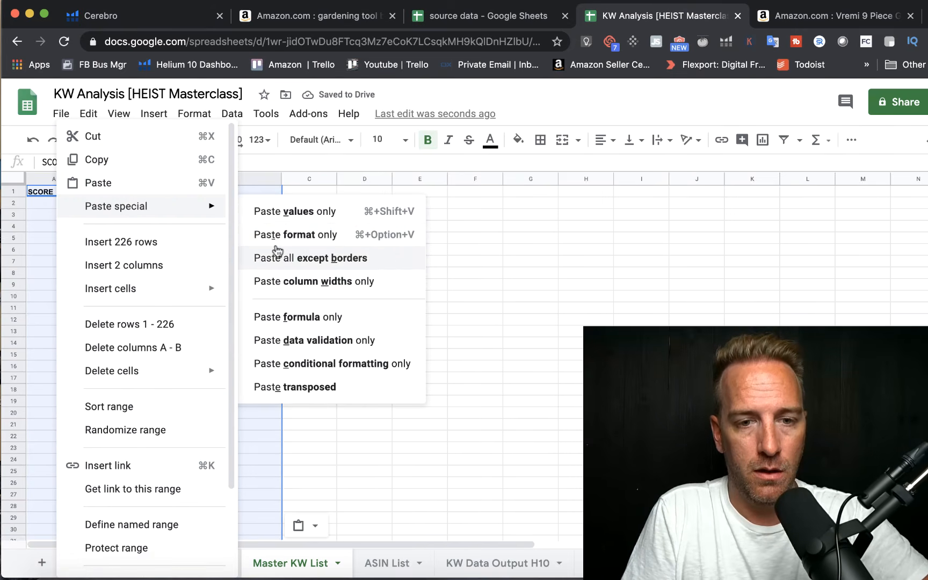
click(322, 213)
click(374, 260)
Step: Copy the SCORE and Phrase columns from ALPHA ASIN and paste them below the Master KW List data, starting at A227
click(196, 563)
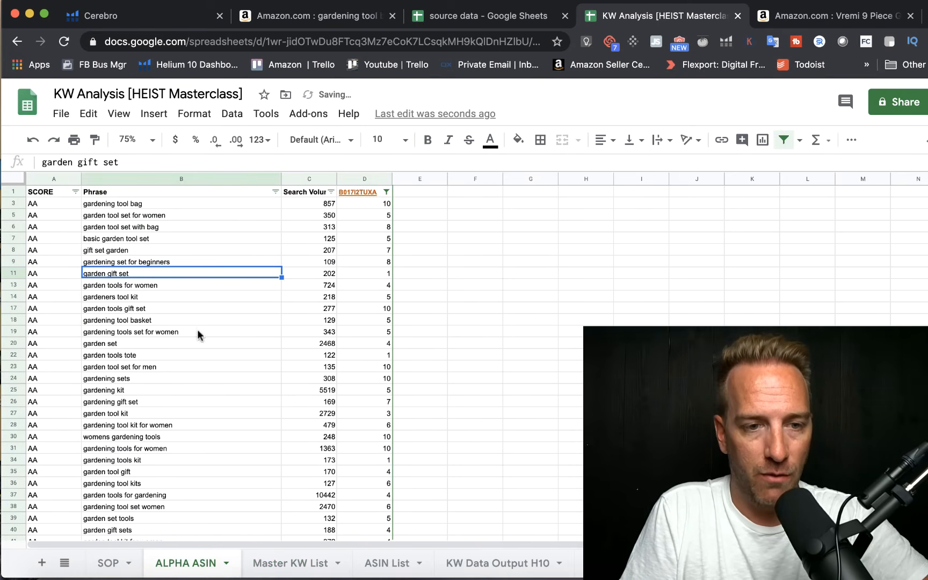
drag(54, 179, 124, 185)
key(cmd+c)
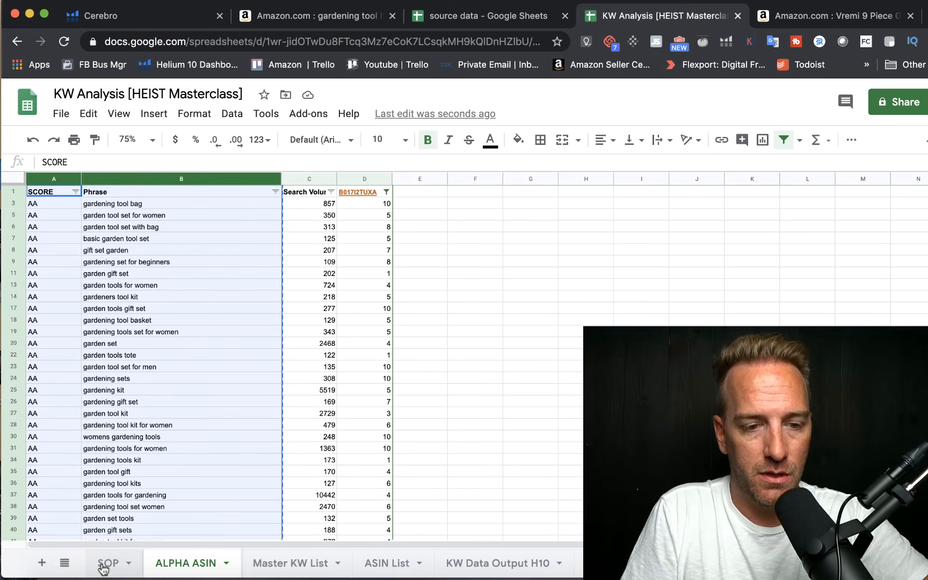
click(271, 564)
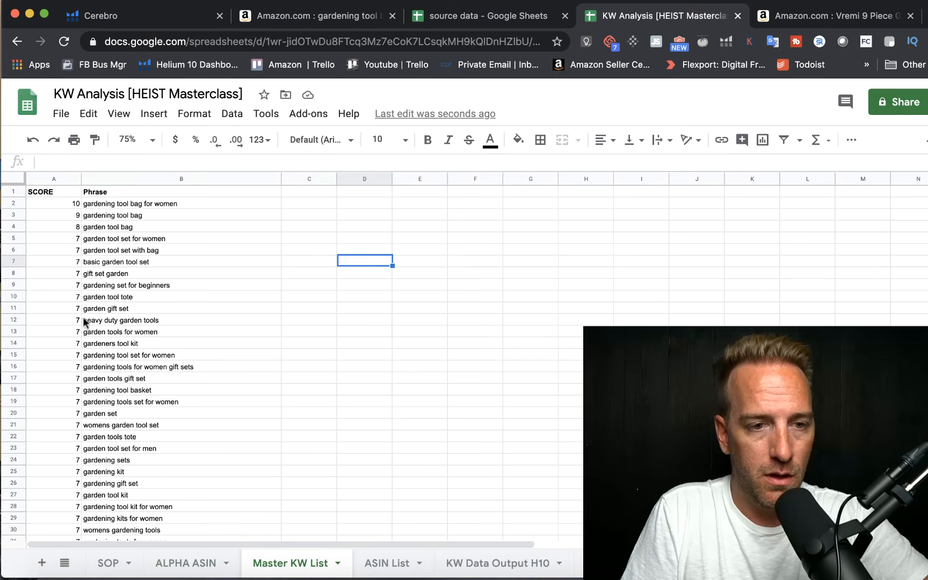
scroll(92, 391, down, 10)
scroll(92, 391, down, 20)
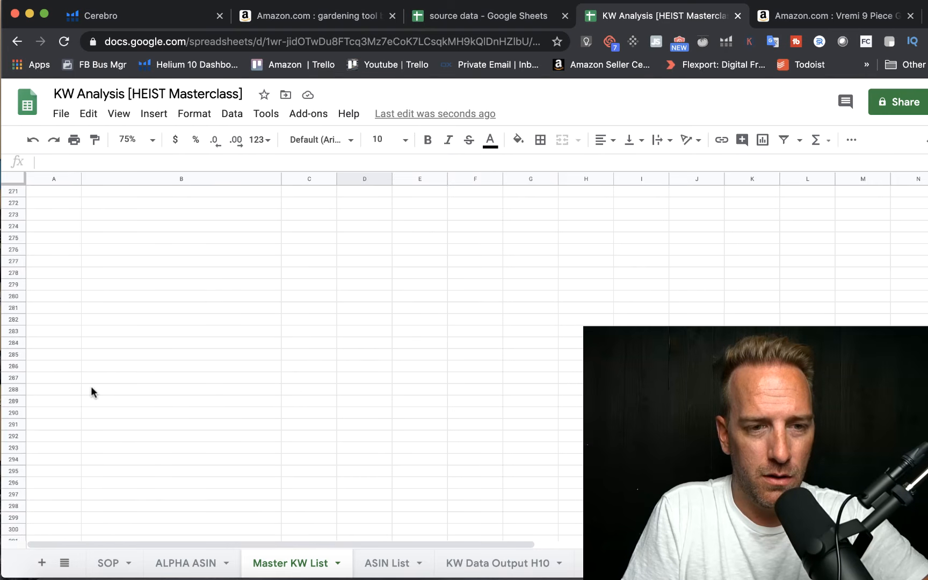
scroll(91, 387, up, 5)
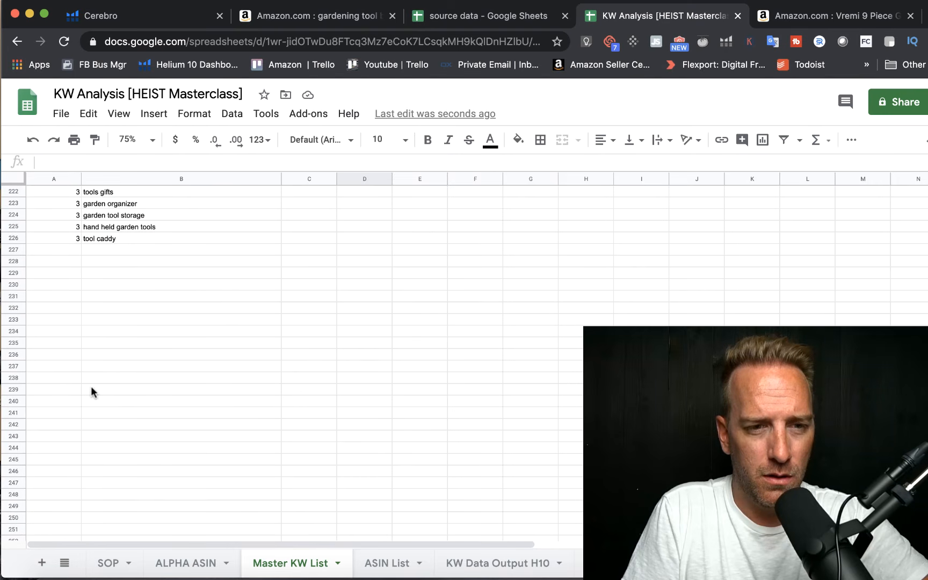
click(52, 250)
key(cmd+v)
Step: Delete the repeated SCORE and Phrase header in row 227
click(10, 250)
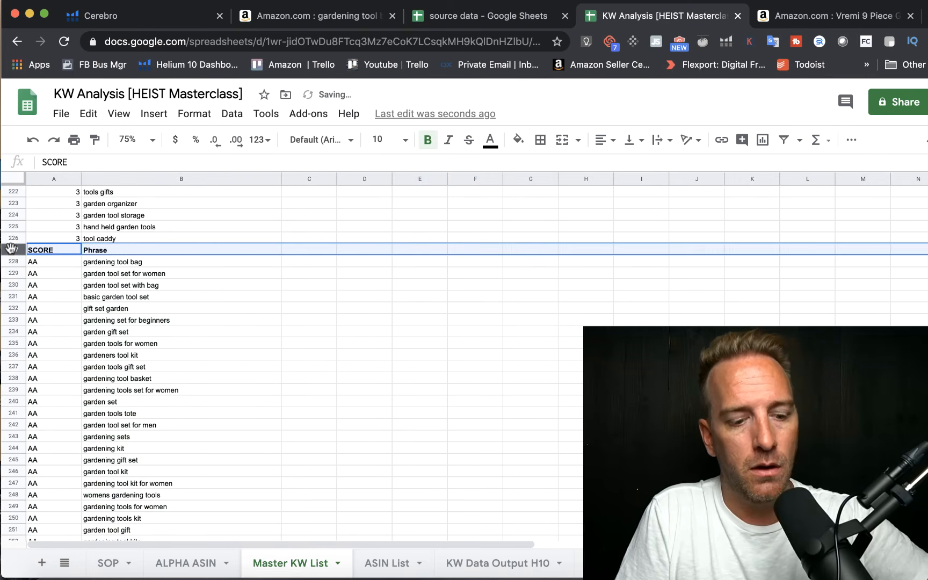
right_click(11, 252)
click(64, 292)
click(272, 297)
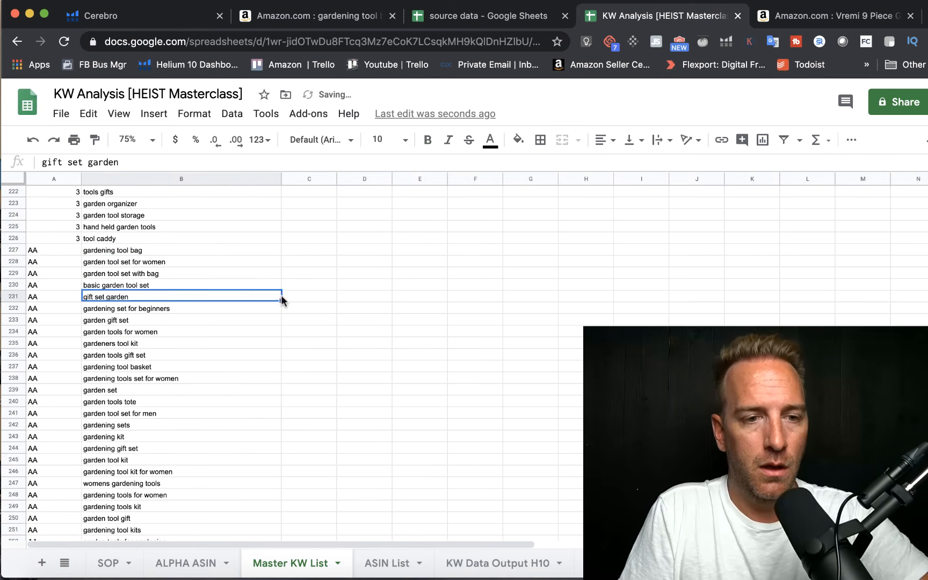
Step: Right-align the whole SCORE column in the Master KW List
scroll(282, 299, up, 6)
scroll(281, 298, right, 1)
scroll(282, 300, up, 7)
scroll(75, 214, left, 1)
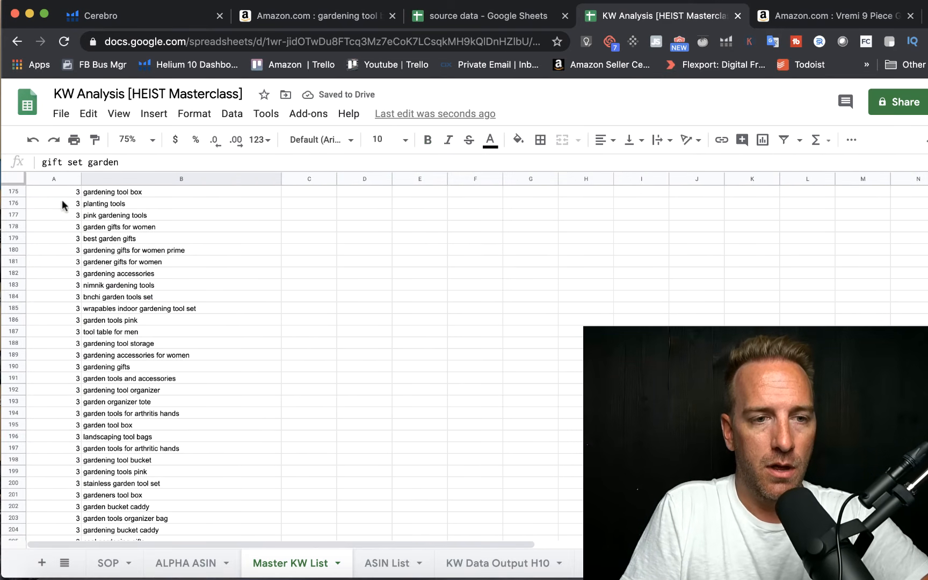
click(46, 177)
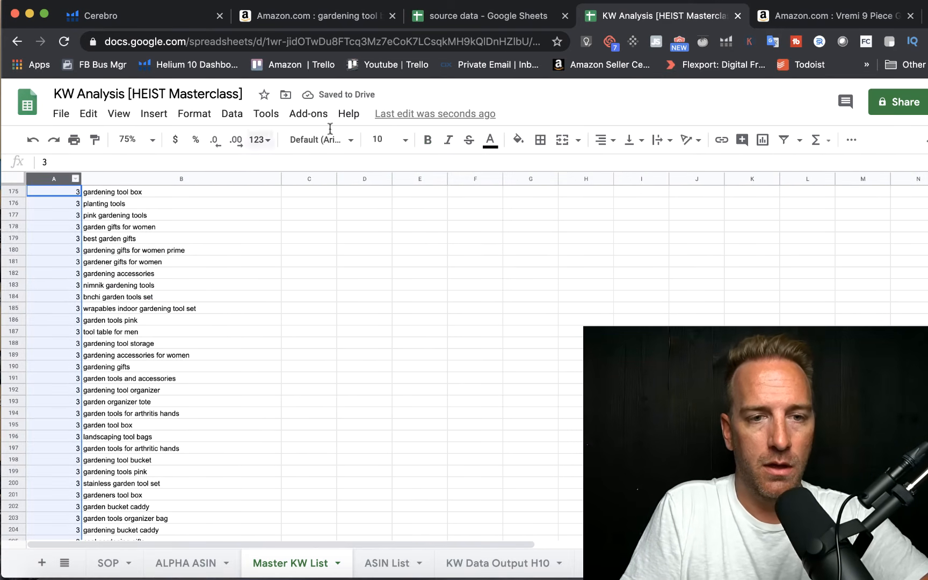
click(612, 143)
click(638, 165)
scroll(433, 232, up, 15)
scroll(432, 226, up, 20)
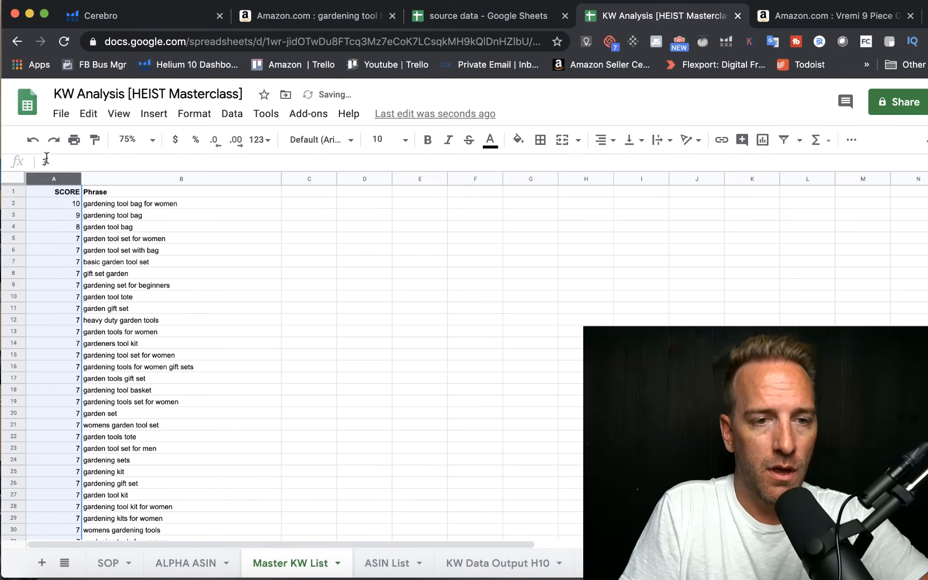
click(206, 233)
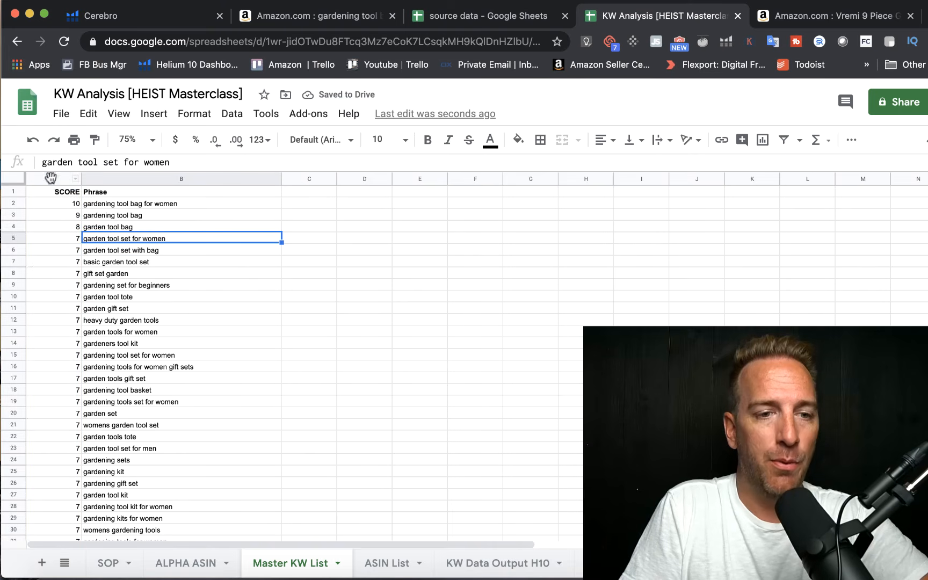
Step: Remove duplicates from columns A and B of the Master KW List, analyzing only Column B
drag(51, 179, 87, 178)
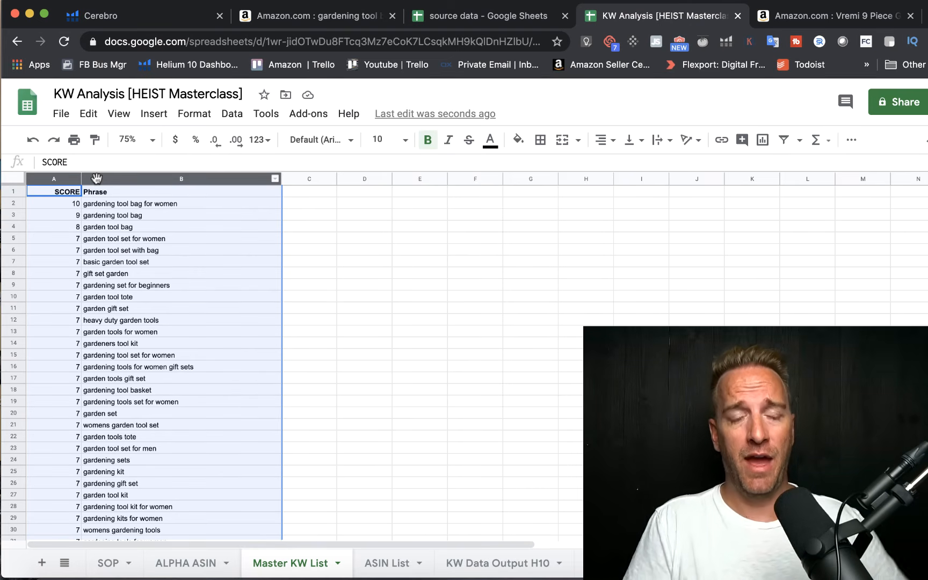
click(232, 115)
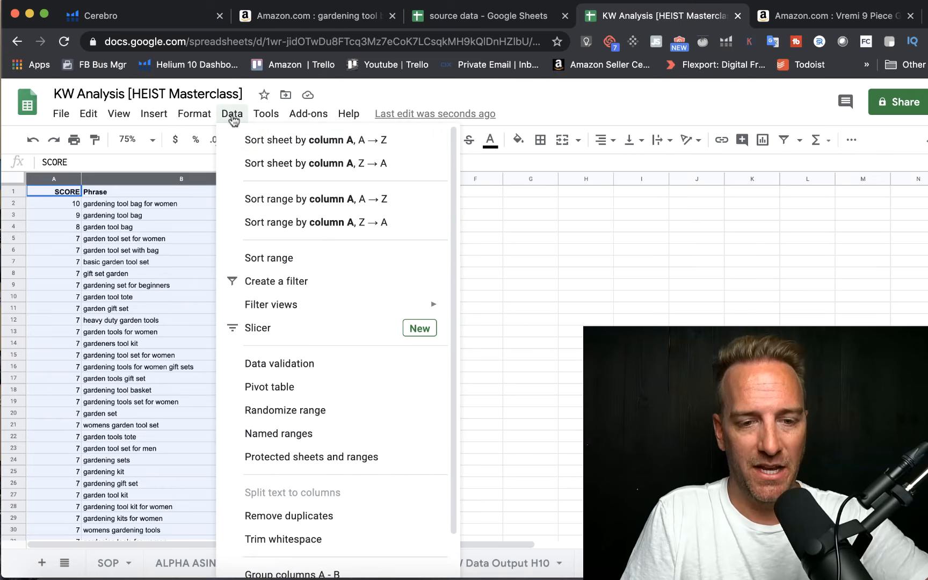
click(268, 517)
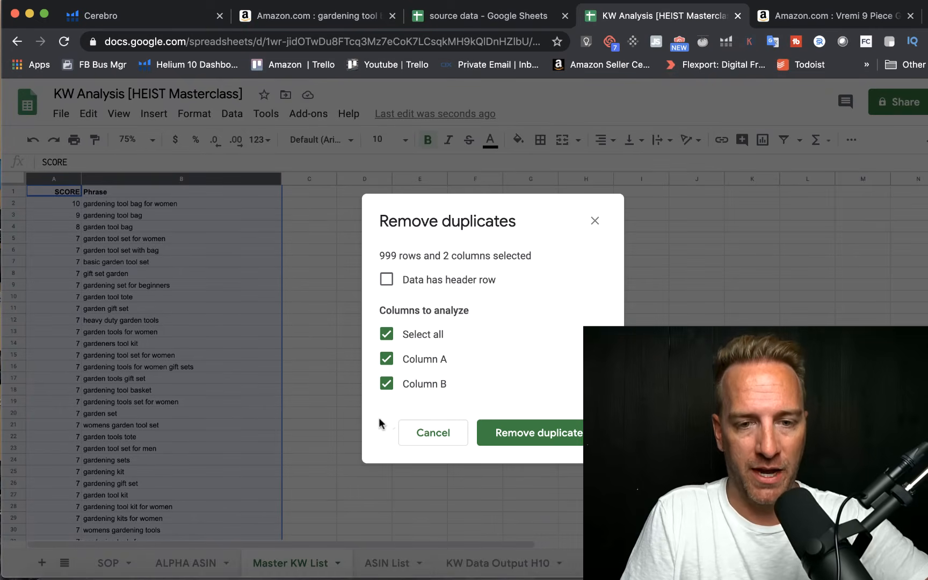
click(387, 336)
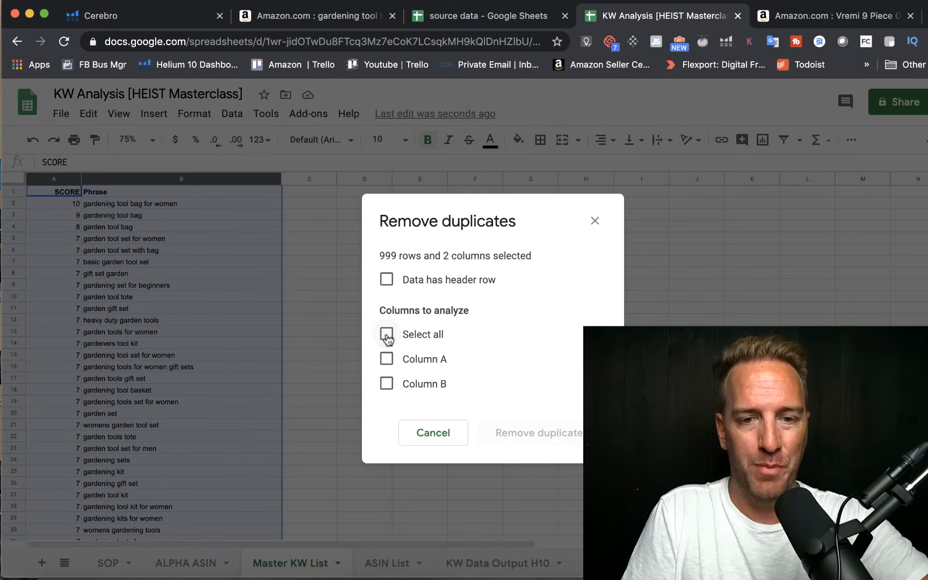
click(388, 385)
click(526, 432)
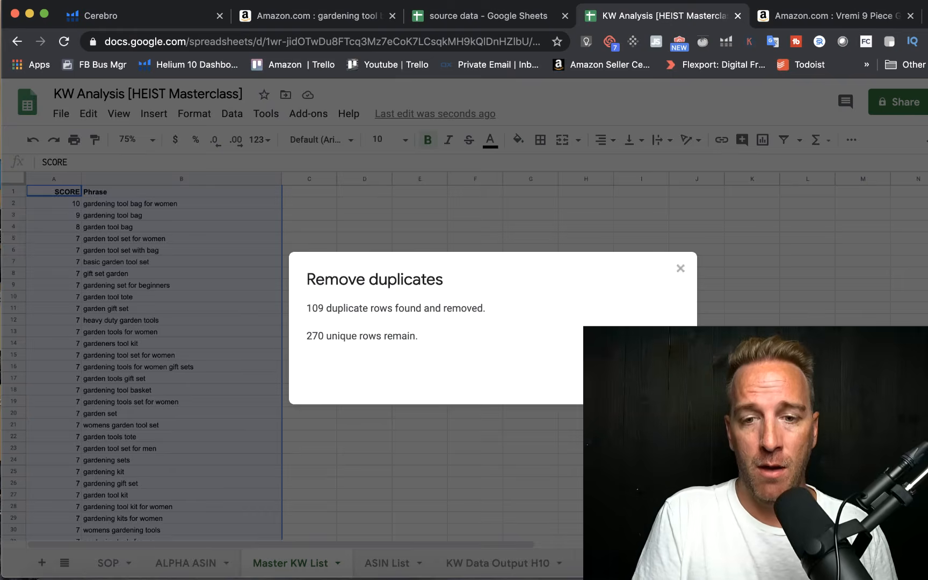
key(Escape)
click(368, 366)
Step: Review the de-duplicated Master KW List down to the last AA keywords and return to its beginning
scroll(369, 365, down, 4)
scroll(368, 366, down, 20)
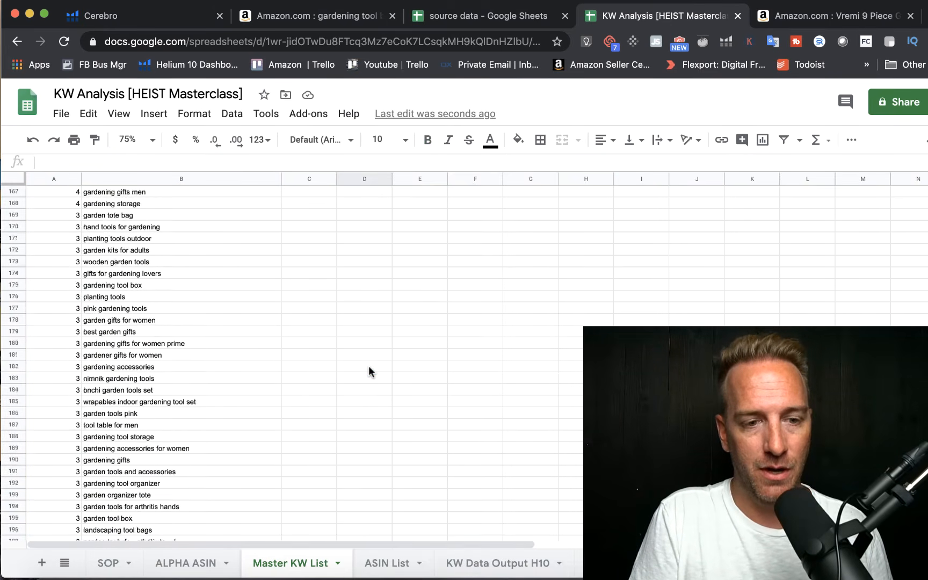
scroll(368, 370, down, 20)
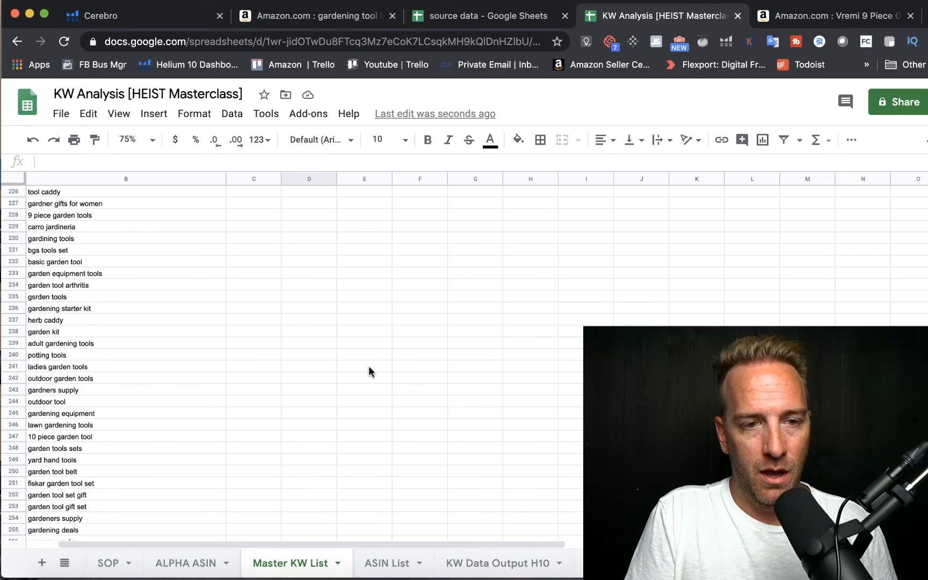
scroll(368, 371, down, 1)
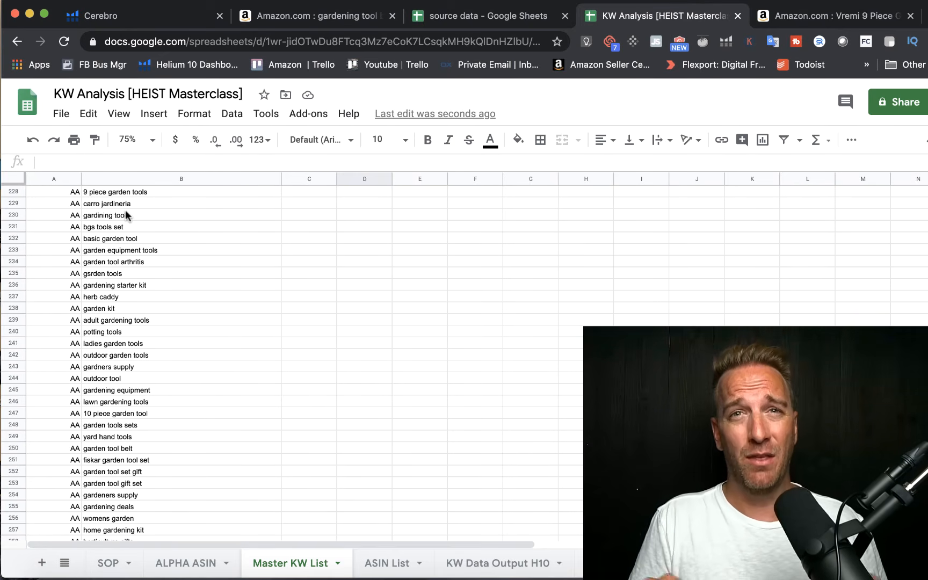
scroll(126, 215, down, 3)
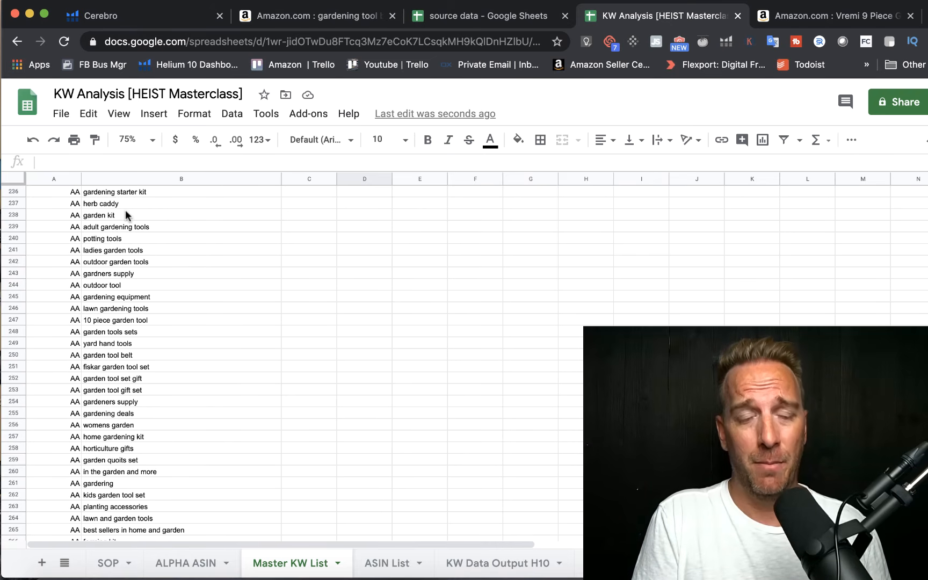
scroll(126, 214, down, 7)
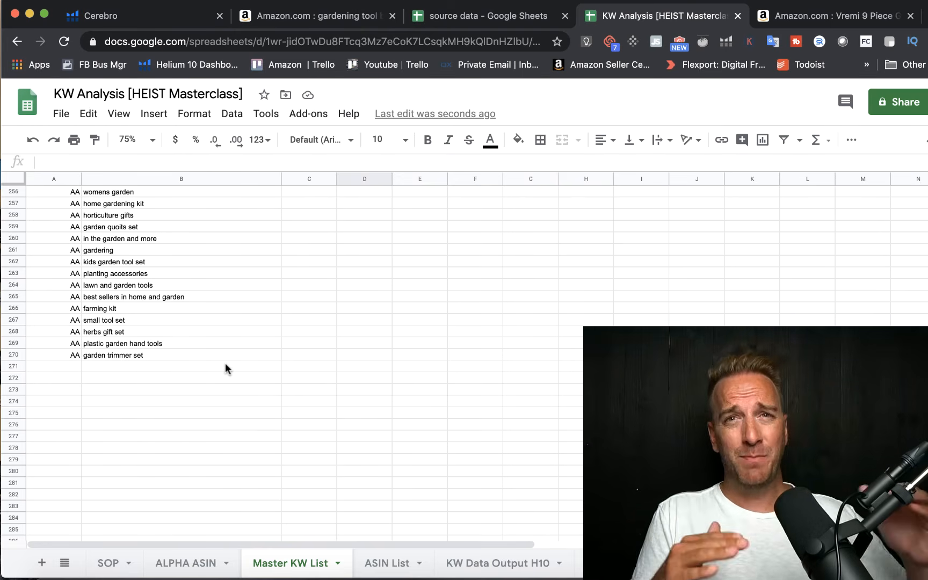
scroll(226, 369, up, 20)
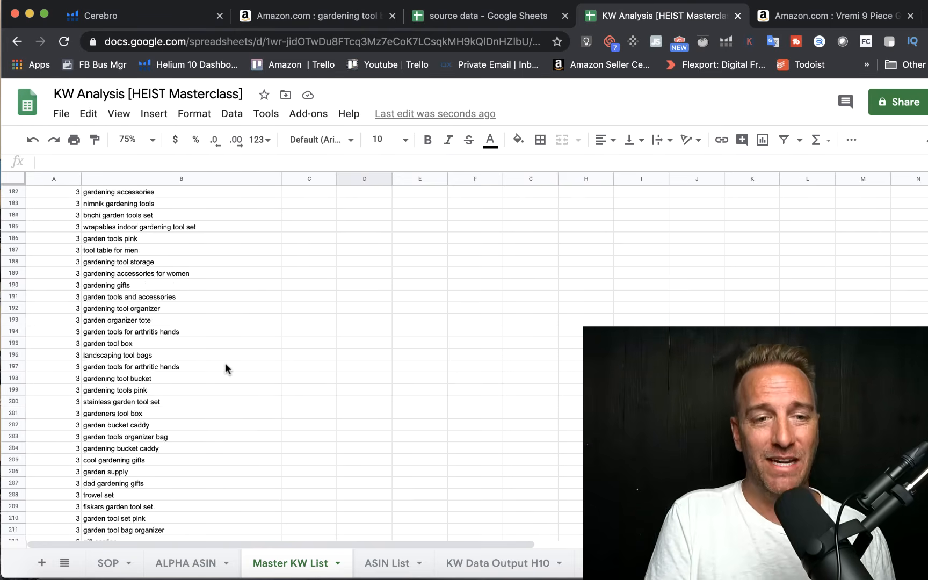
scroll(226, 368, up, 20)
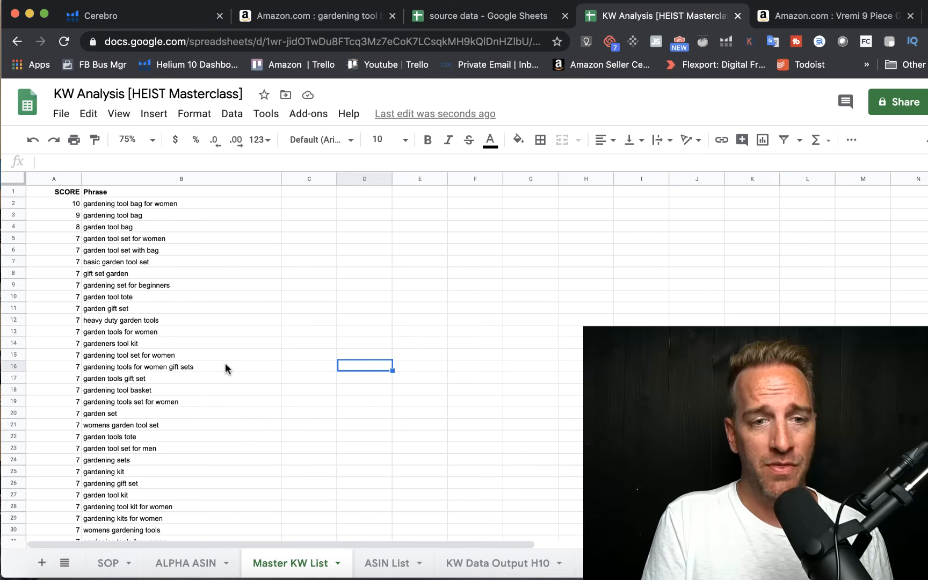